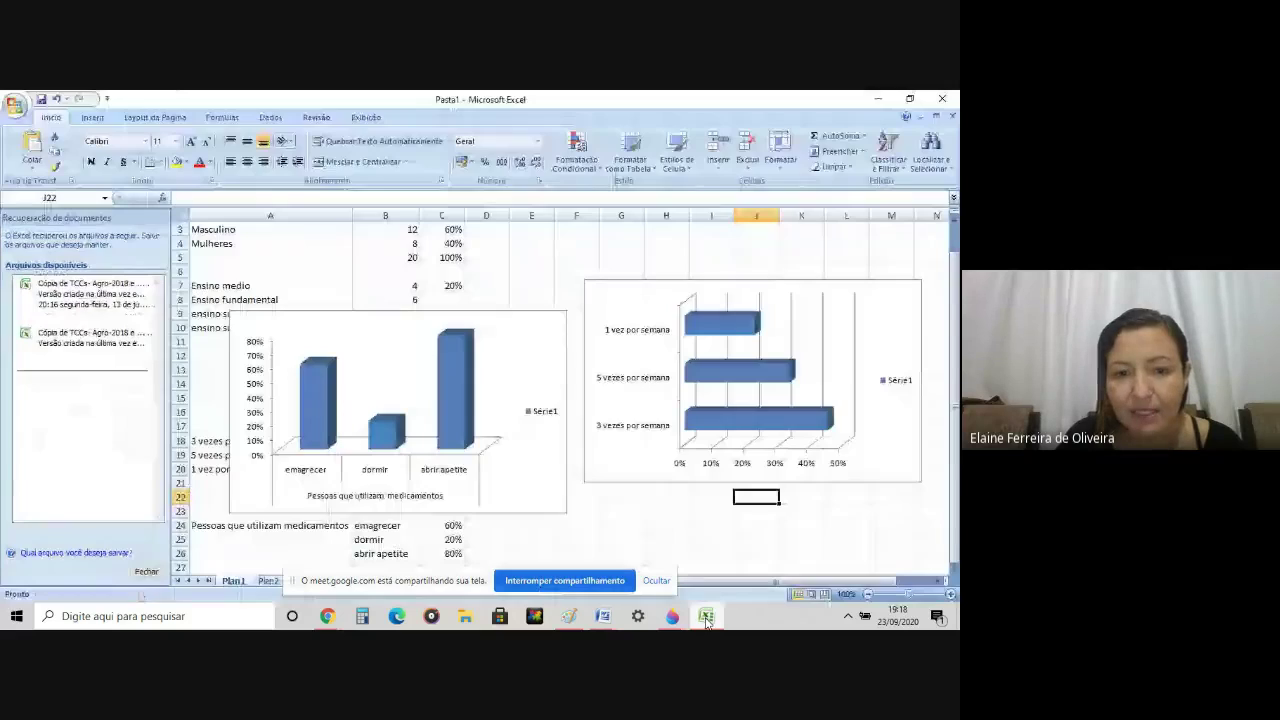
Step: Delete the column chart and the bar chart from sheet Plan1 and open sheet Plan2
click(459, 429)
click(548, 331)
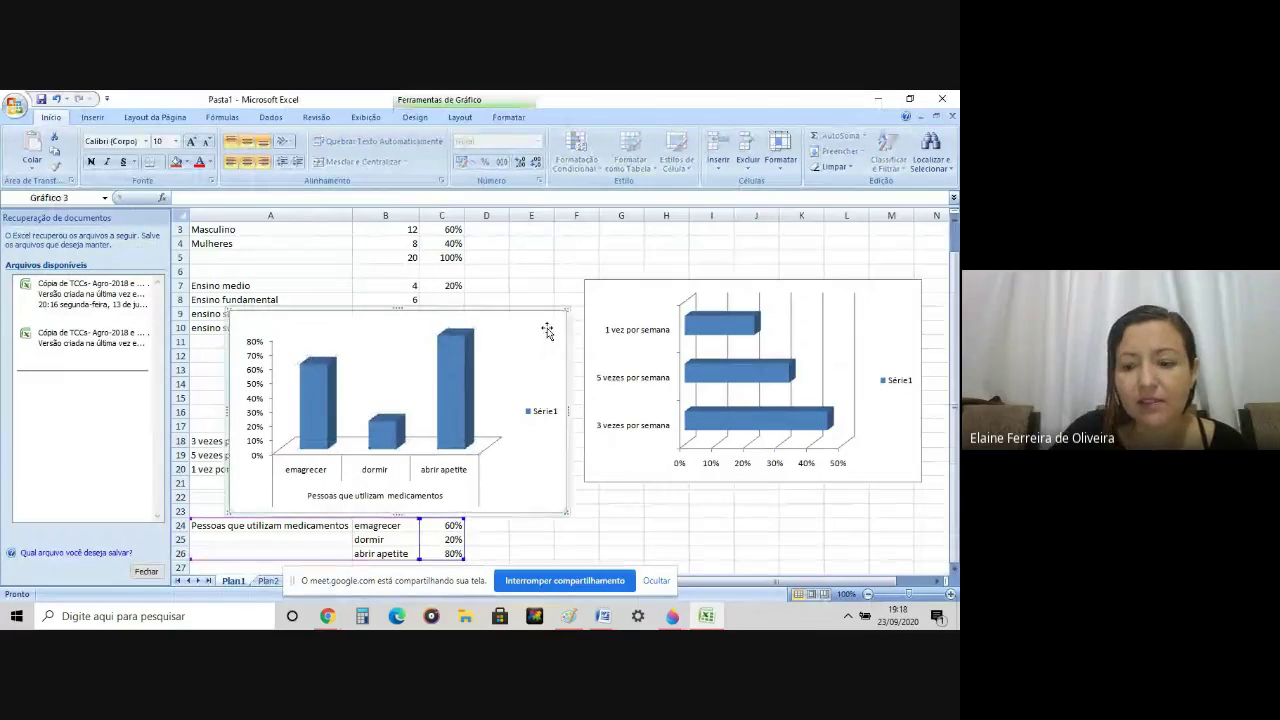
key(Delete)
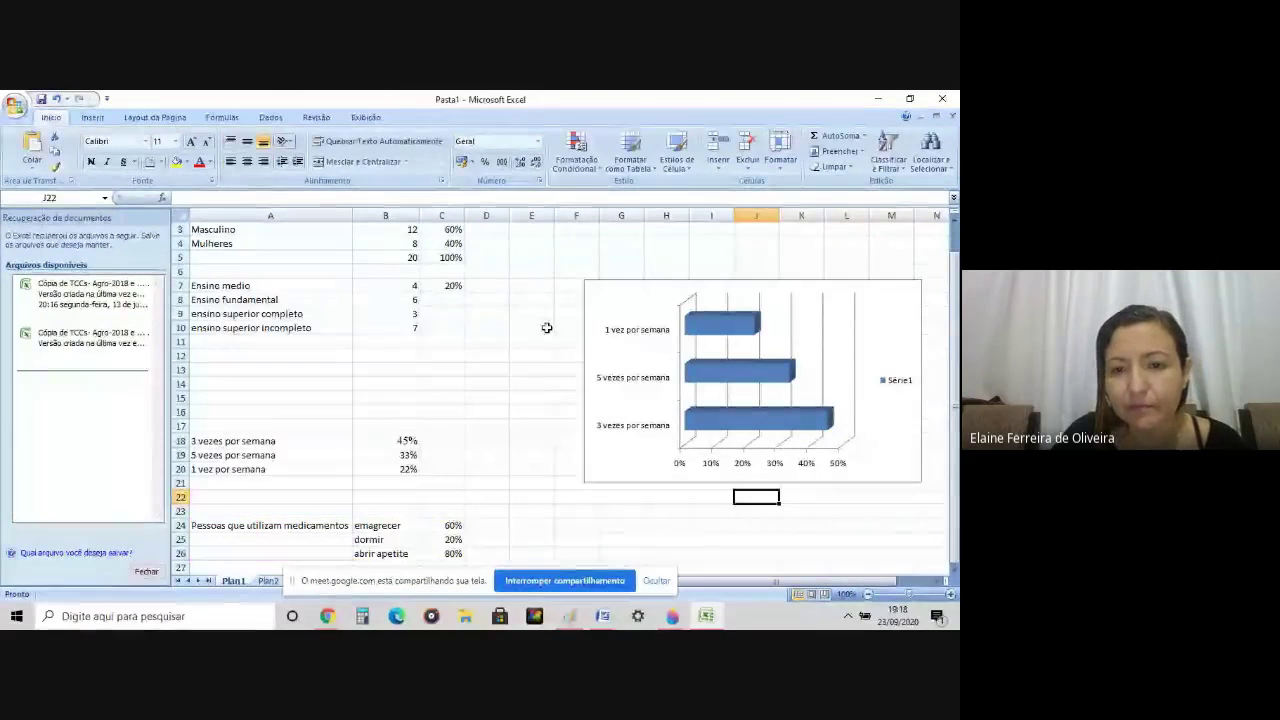
click(596, 303)
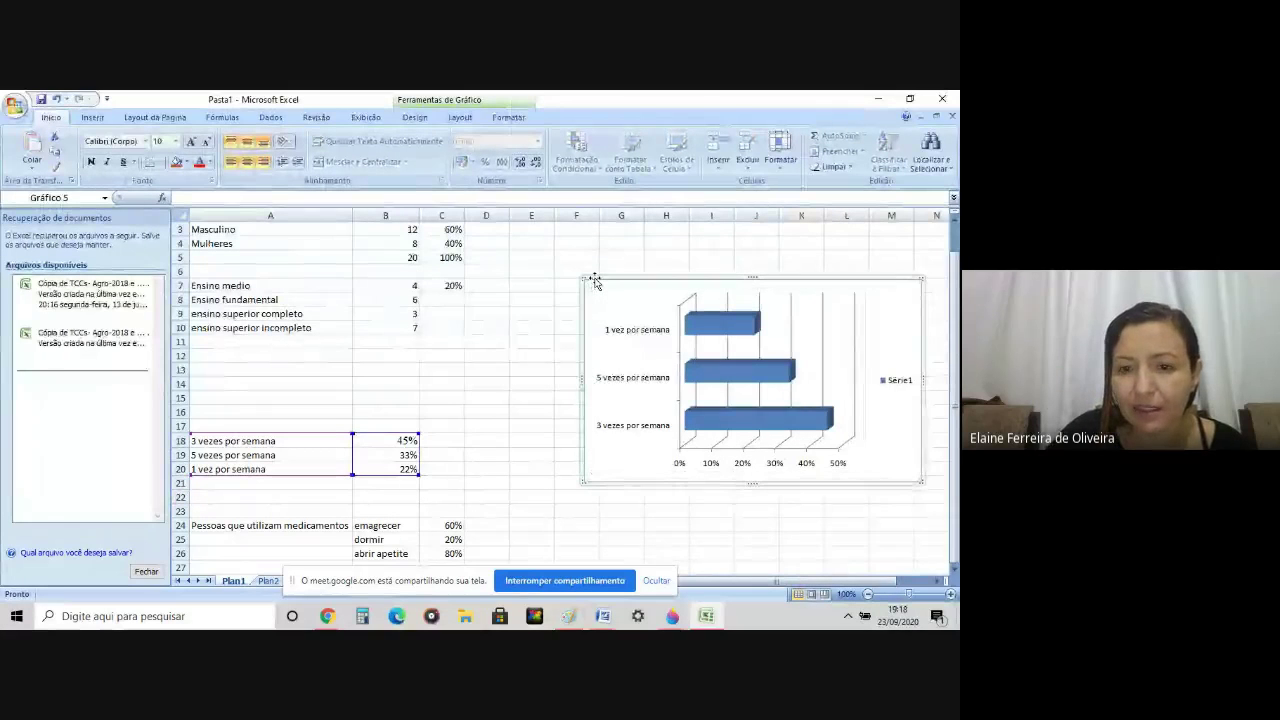
key(Delete)
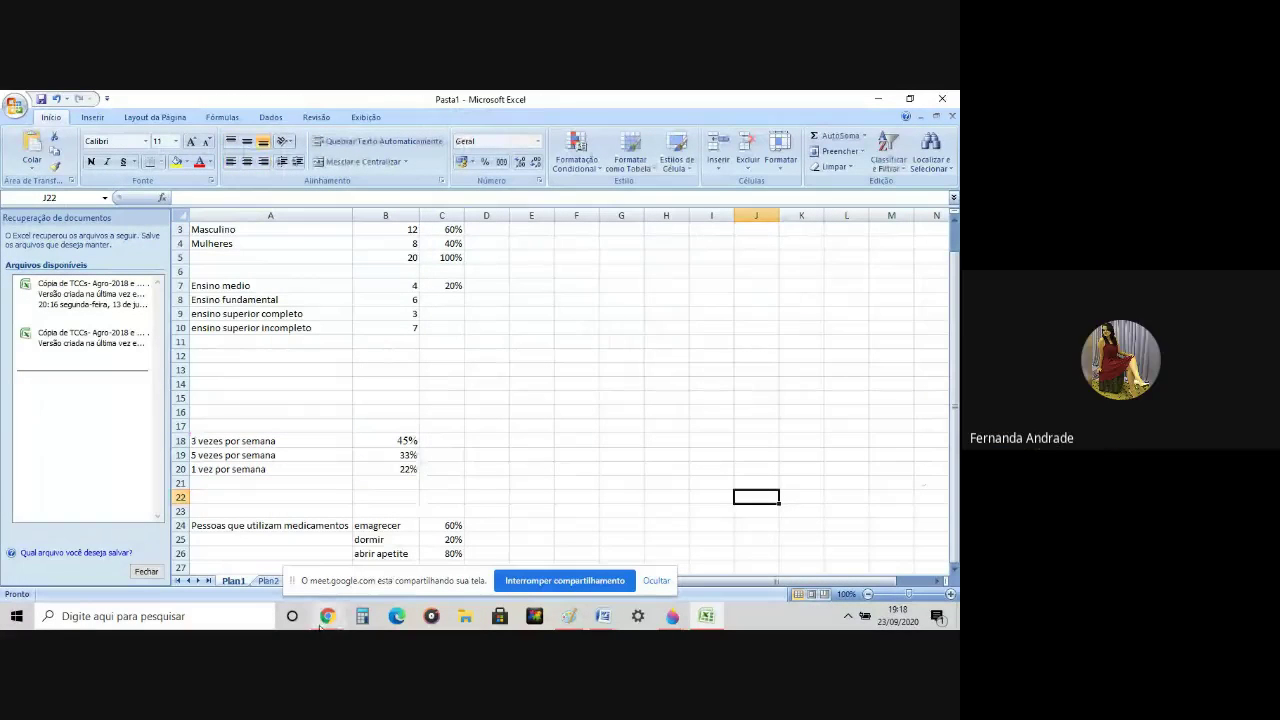
click(663, 382)
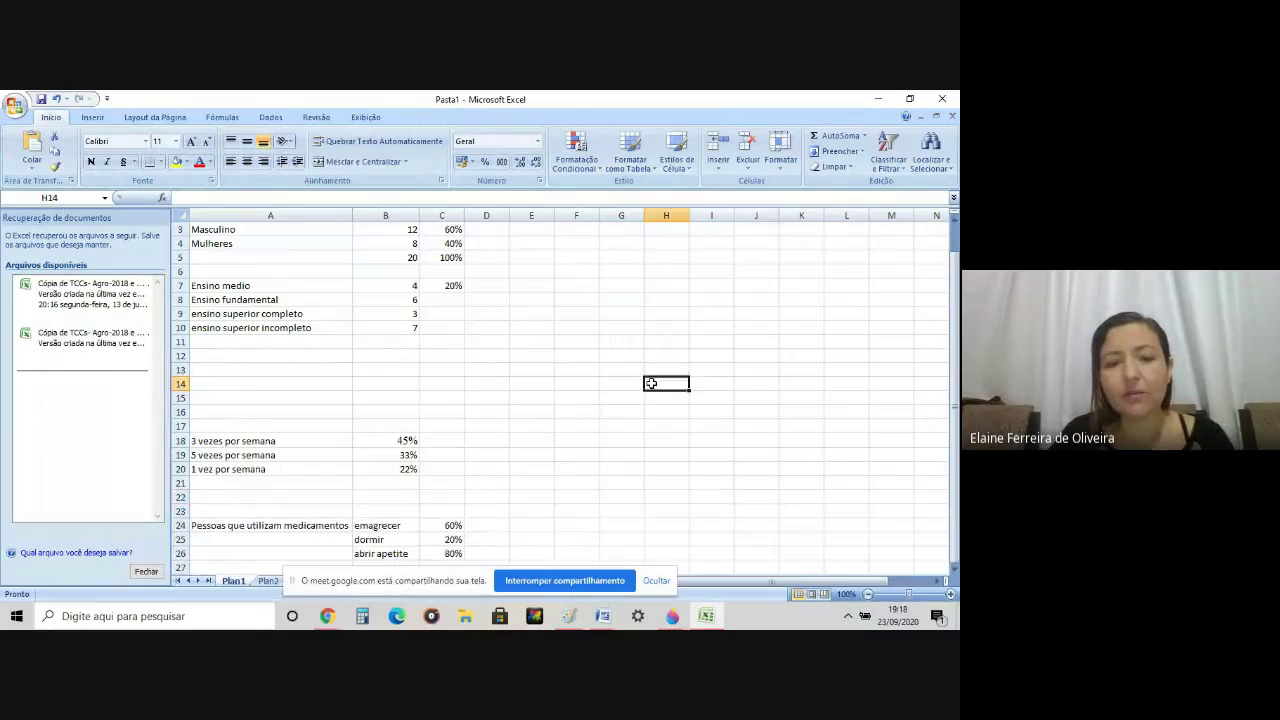
click(270, 581)
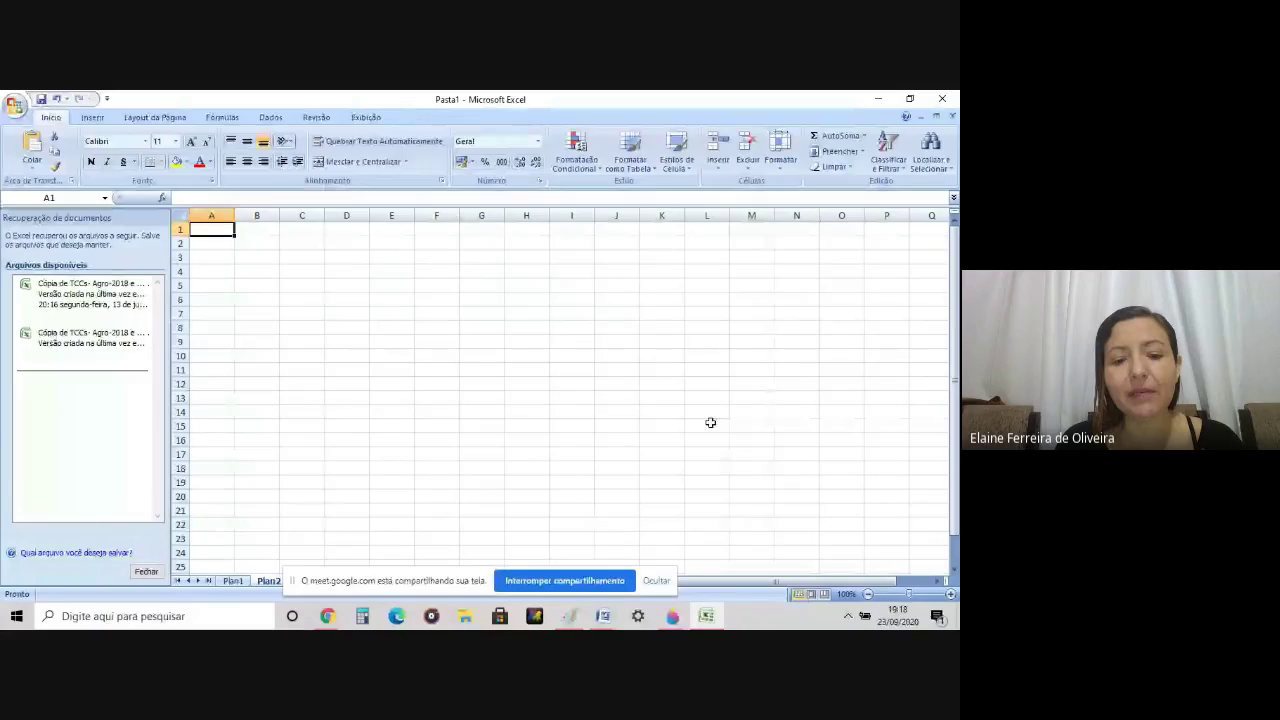
Step: Check the Google Meet call window in Chrome and return to the Excel workbook
mouse_move(327, 616)
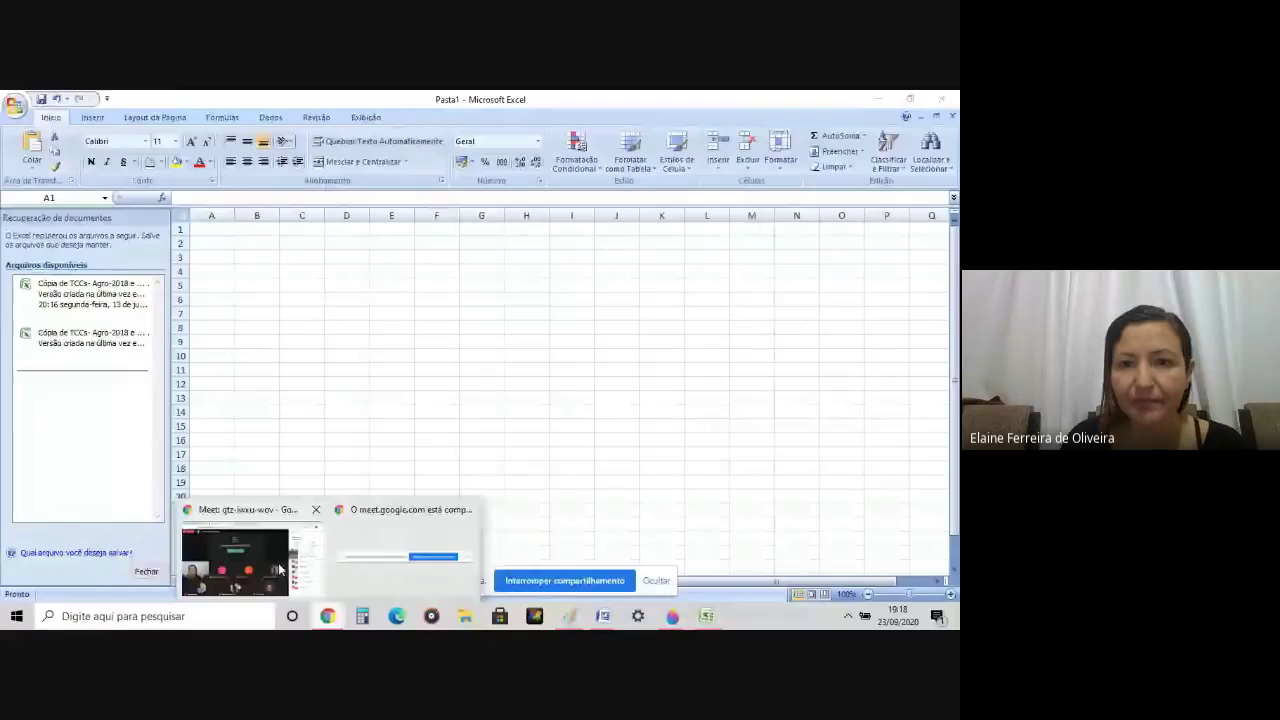
click(278, 563)
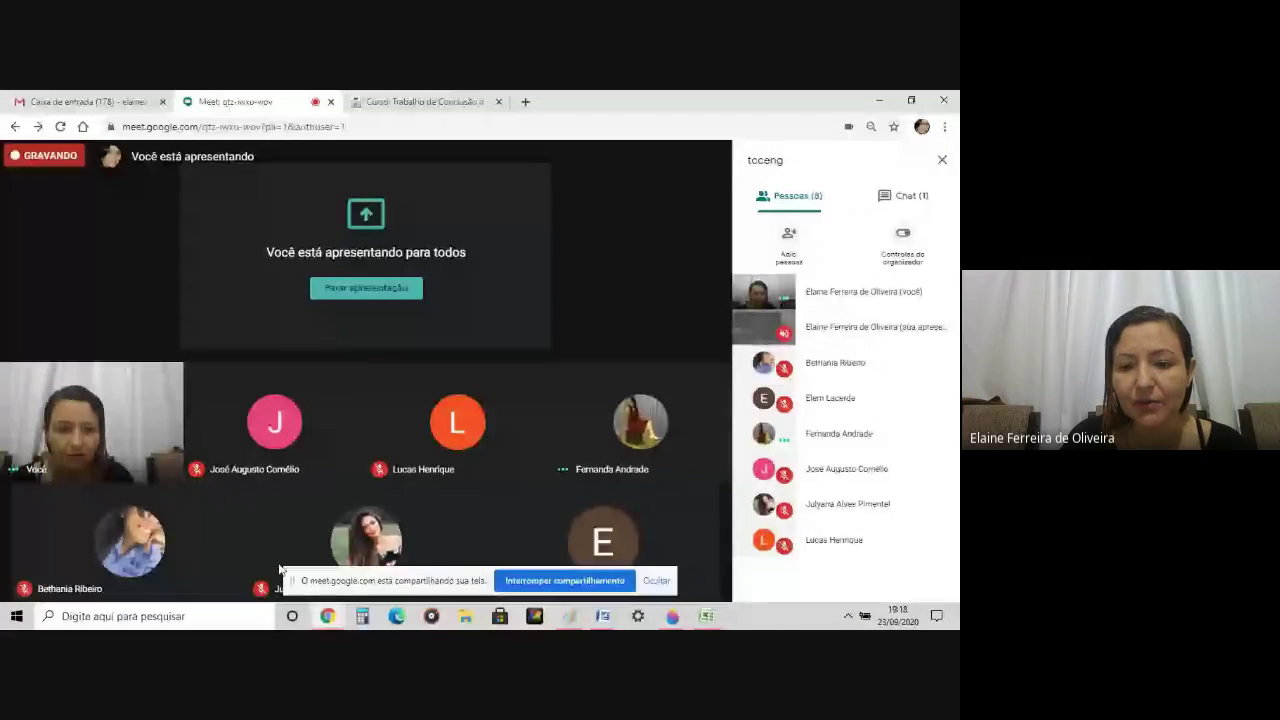
click(706, 617)
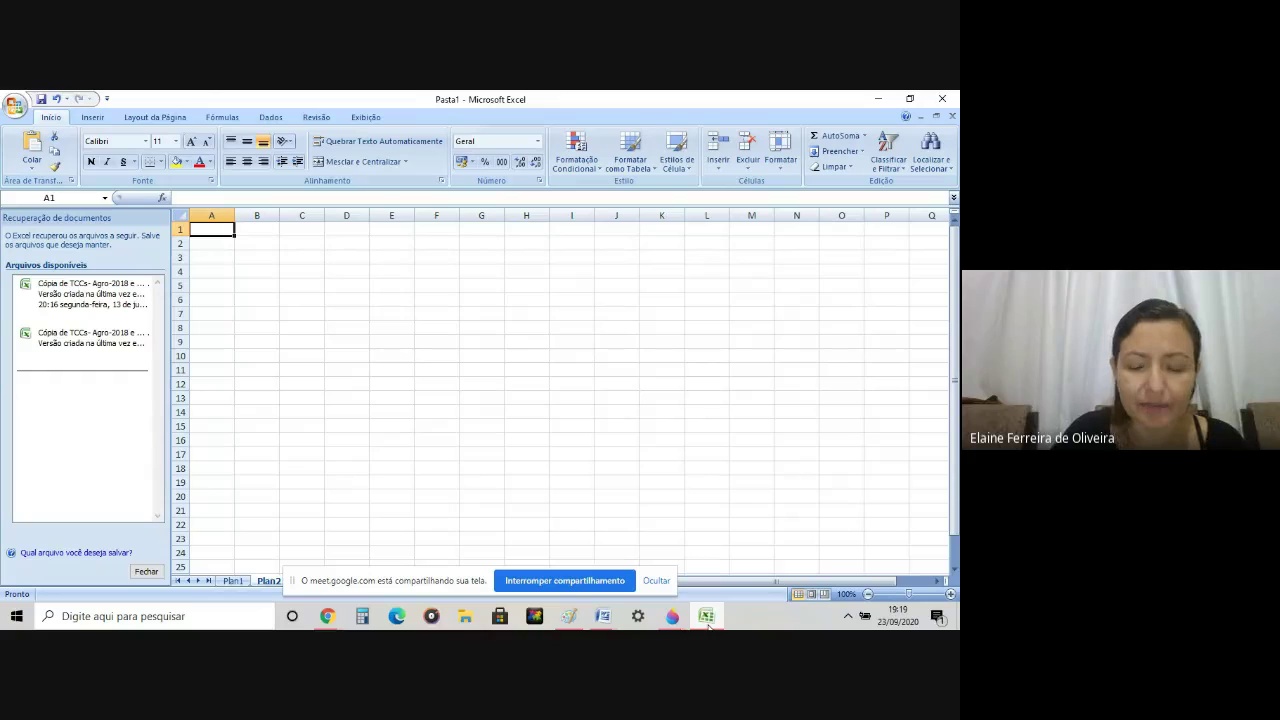
Step: Start the survey question in cell A2 with the text "Quantas pessoas frequentam a academia p"
key(Return)
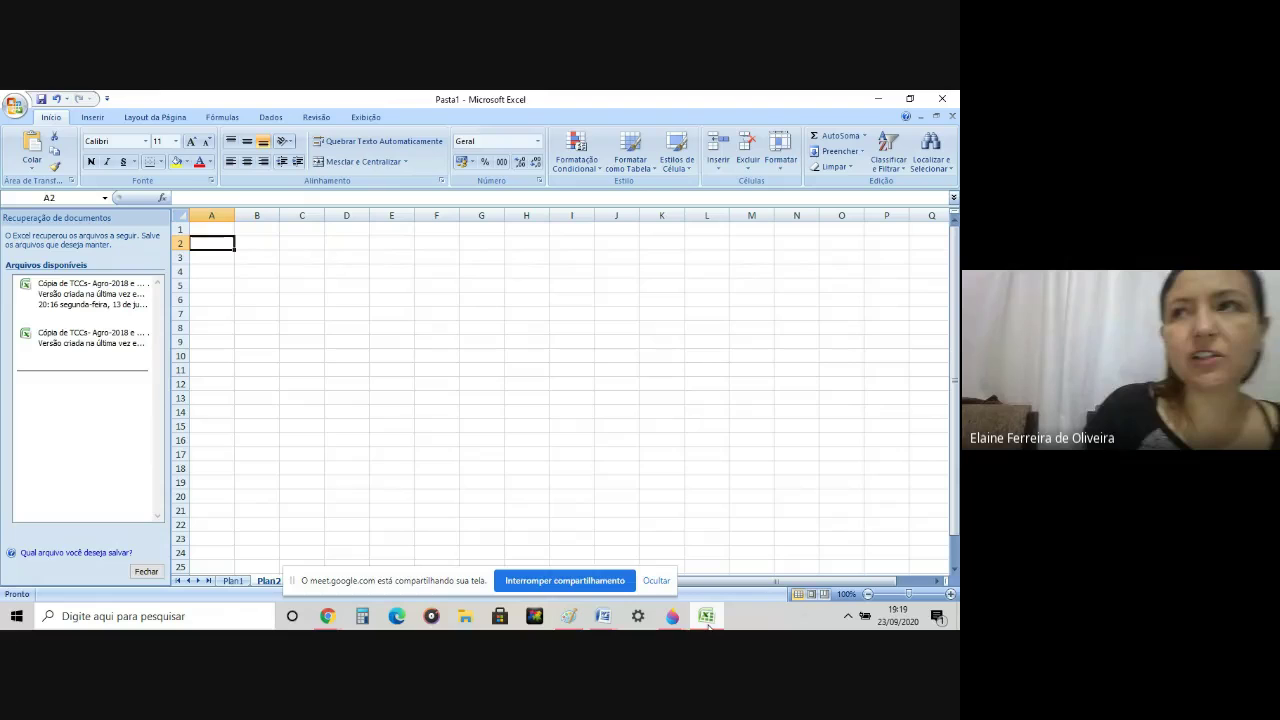
text(Qu)
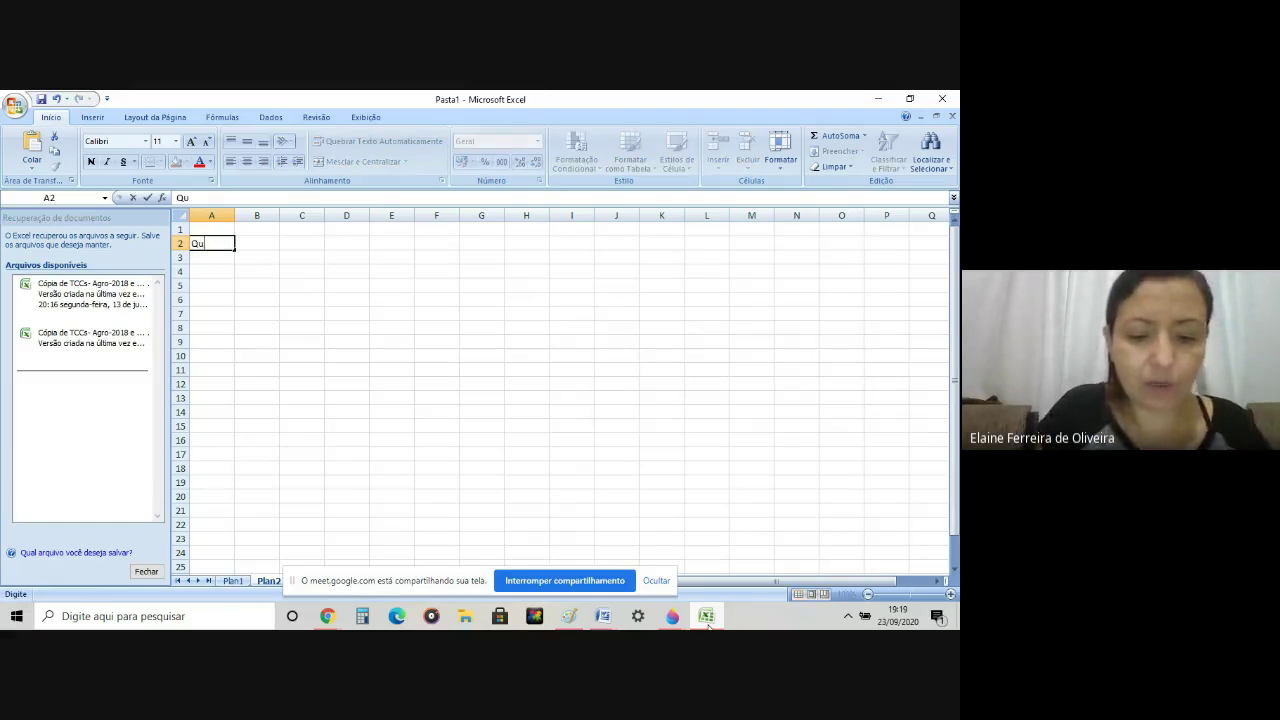
text(antas p)
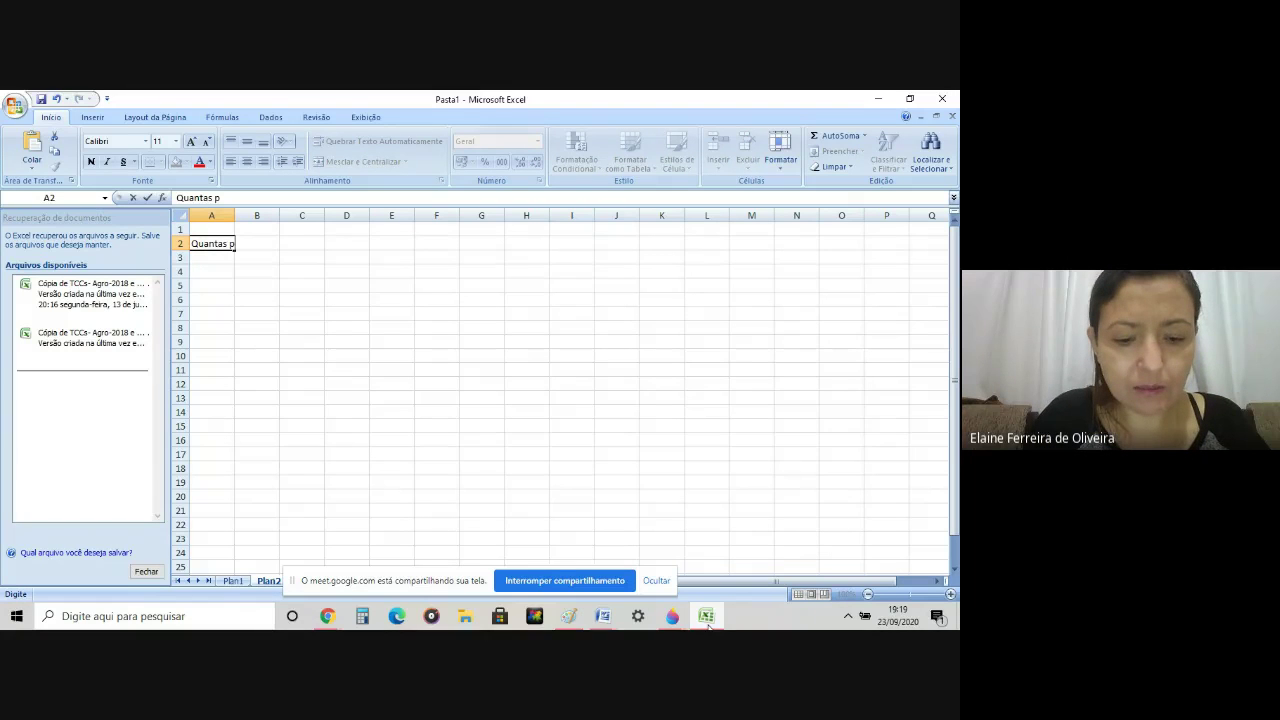
text(essoas )
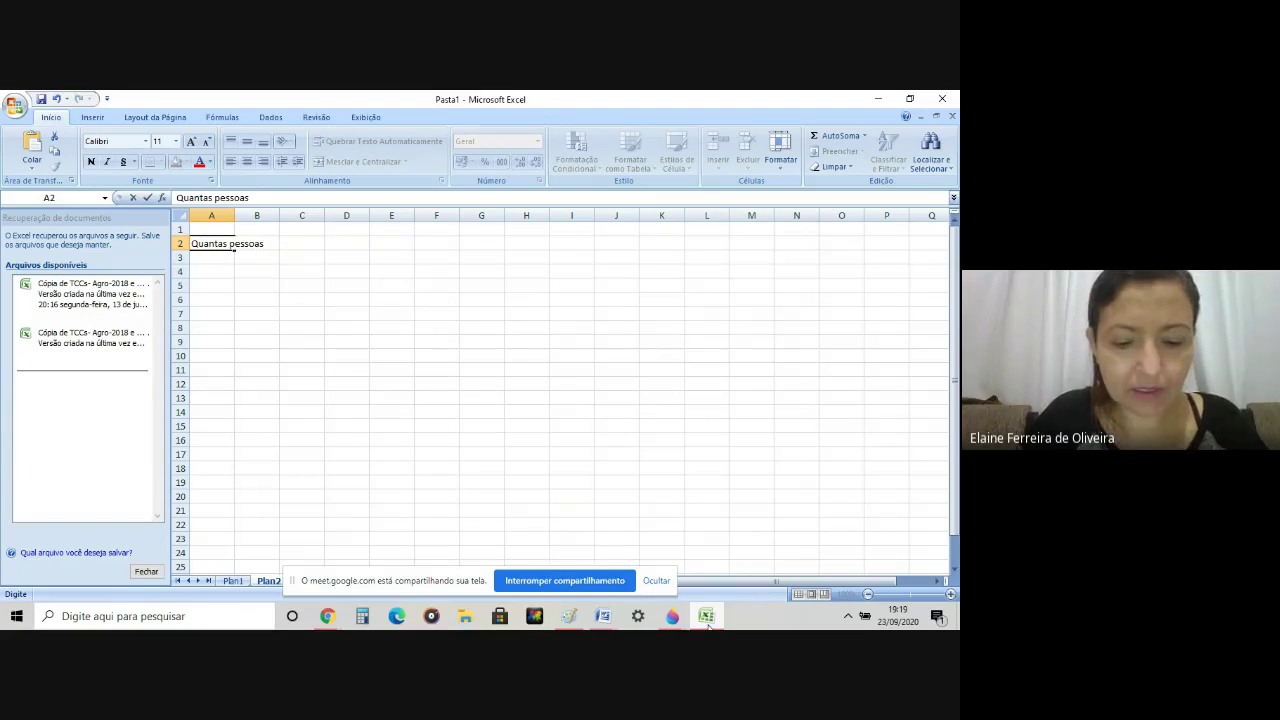
text(frequ)
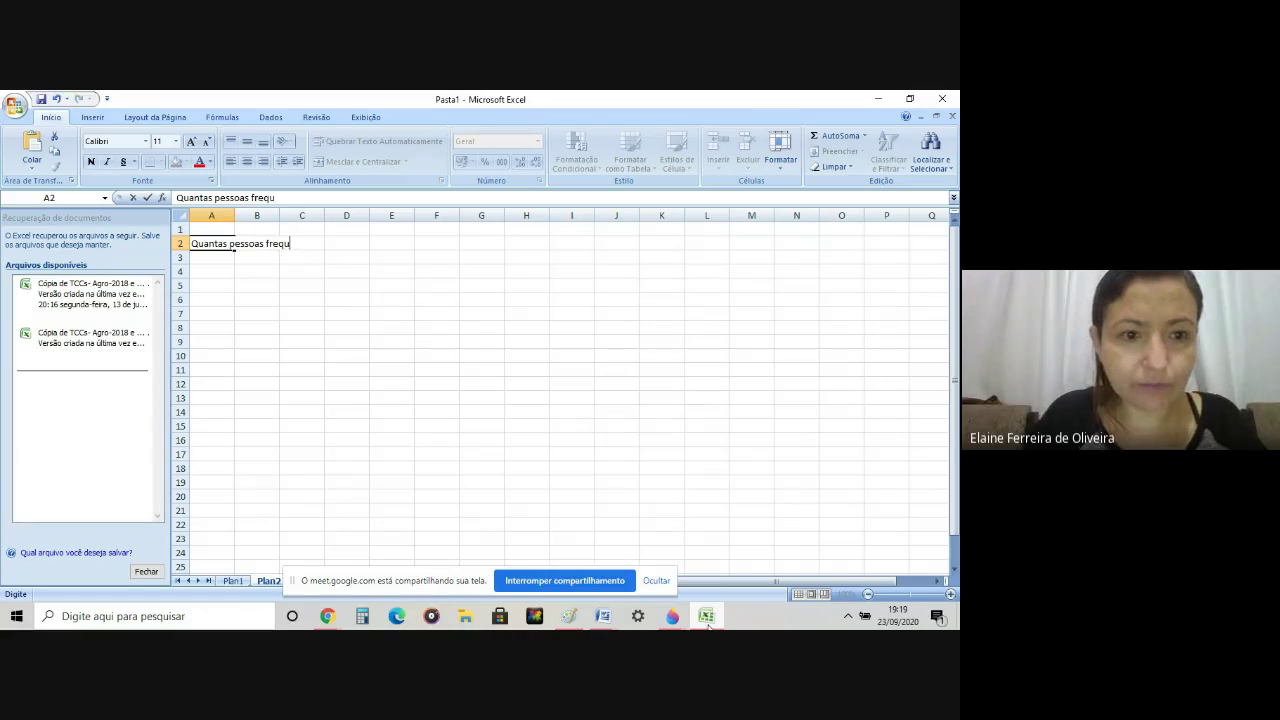
text(entam a )
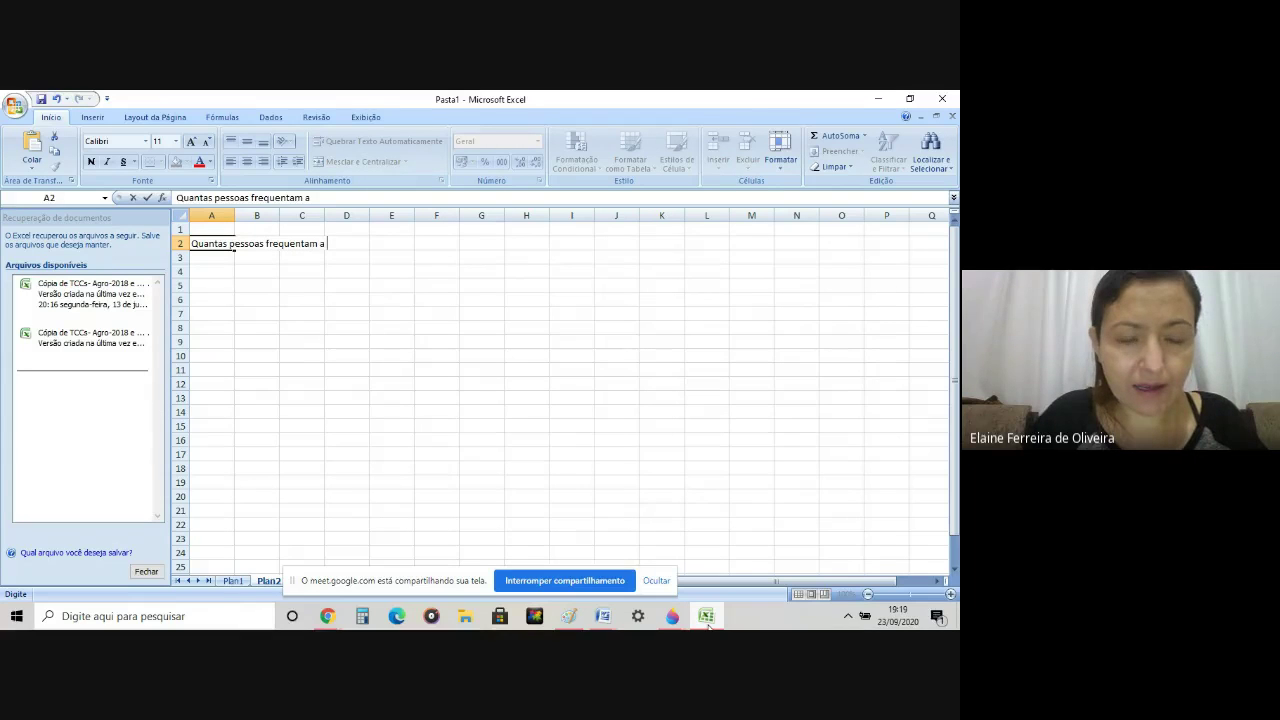
text(academia)
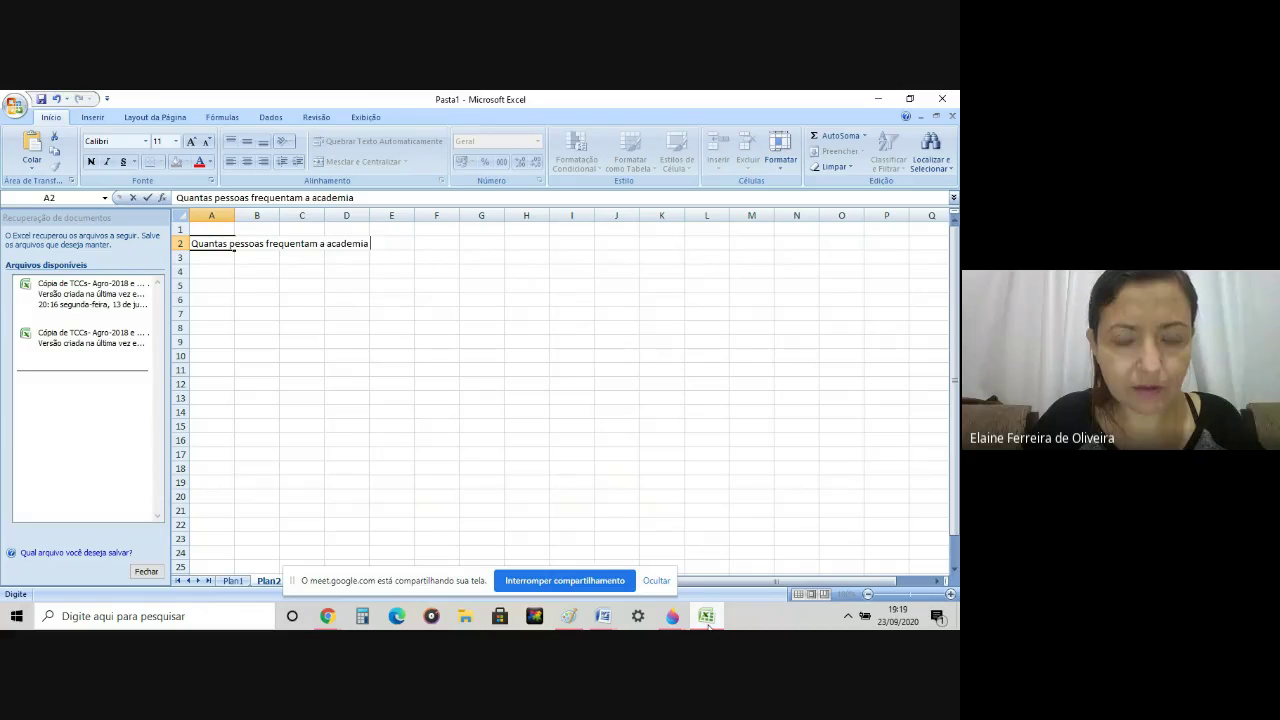
text( po)
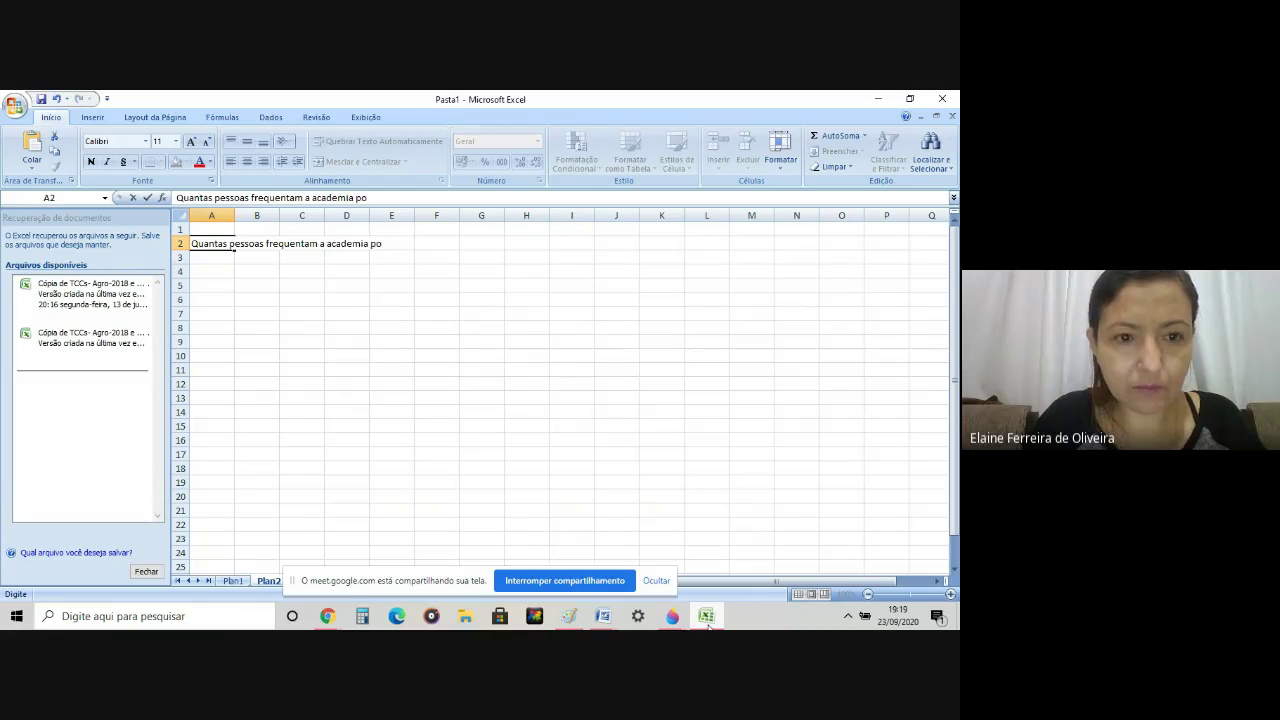
text(r)
key(BackSpace)
key(BackSpace)
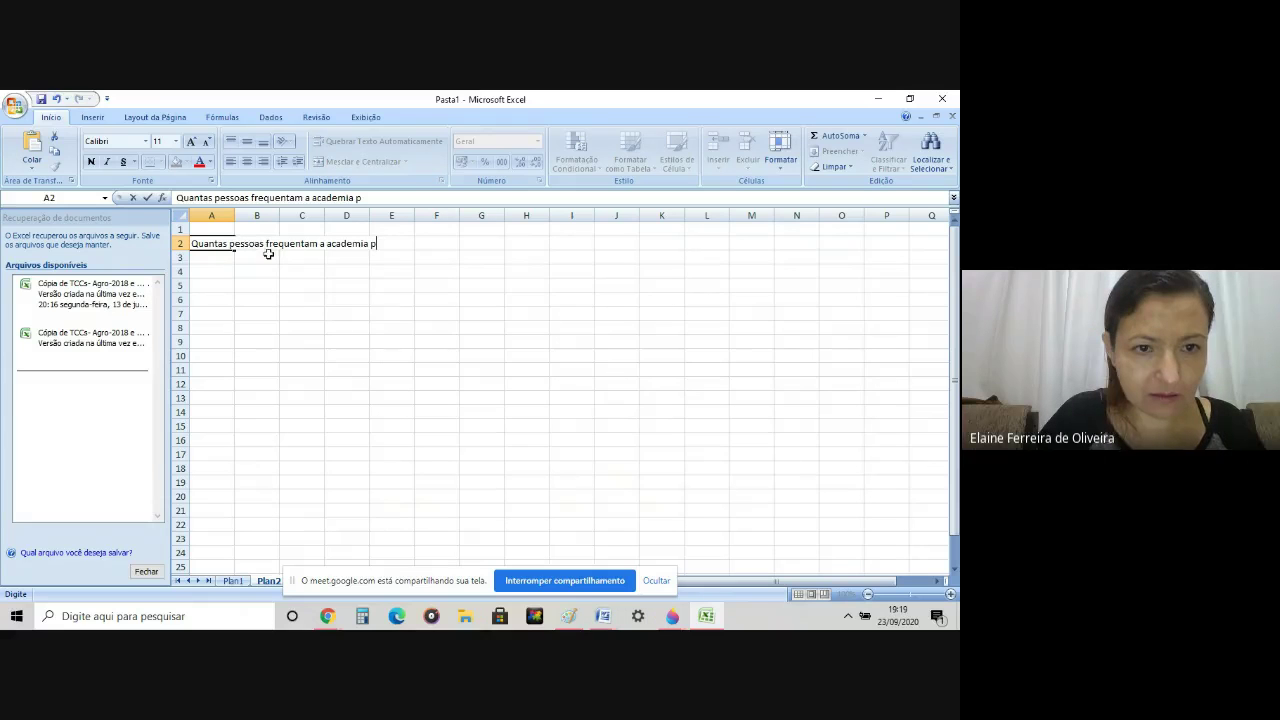
Step: Reword the question in A2 as "Quantas vezes frequentam a academia por semana" and widen column A to fit it
click(252, 197)
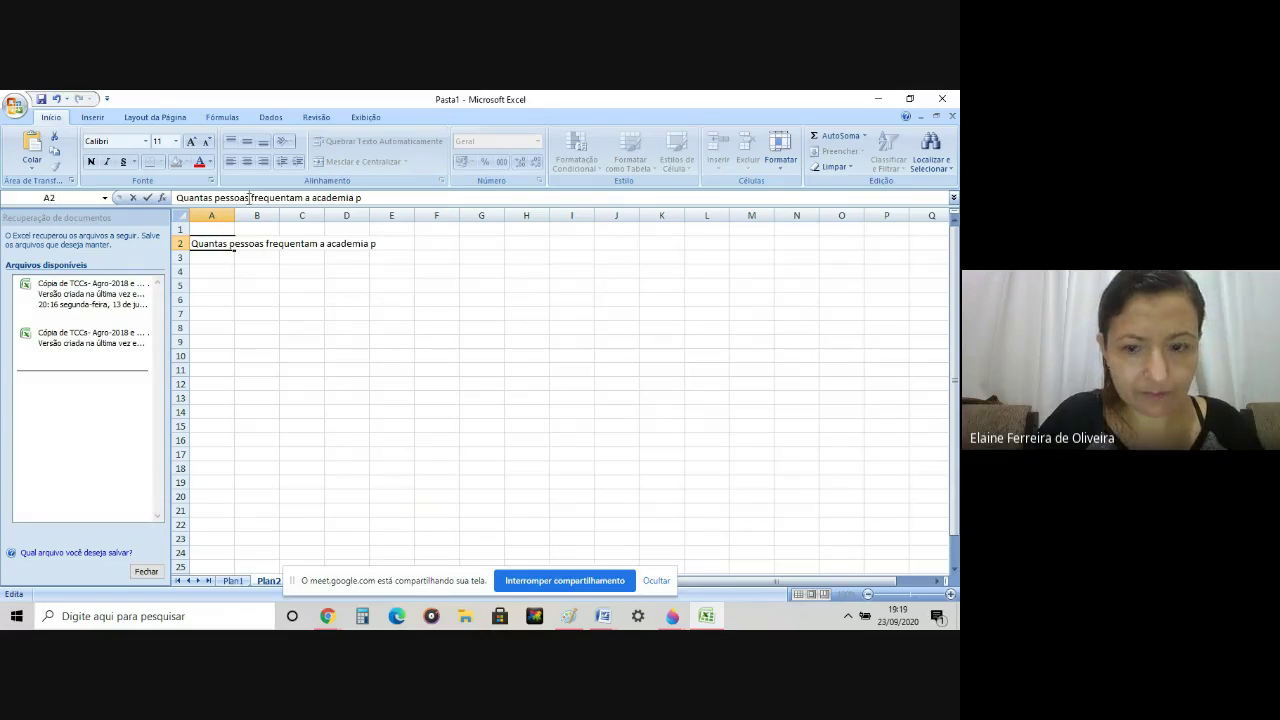
key(BackSpace)
key(BackSpace)
key(BackSpace)
key(BackSpace)
key(BackSpace)
key(BackSpace)
key(BackSpace)
text(vezes)
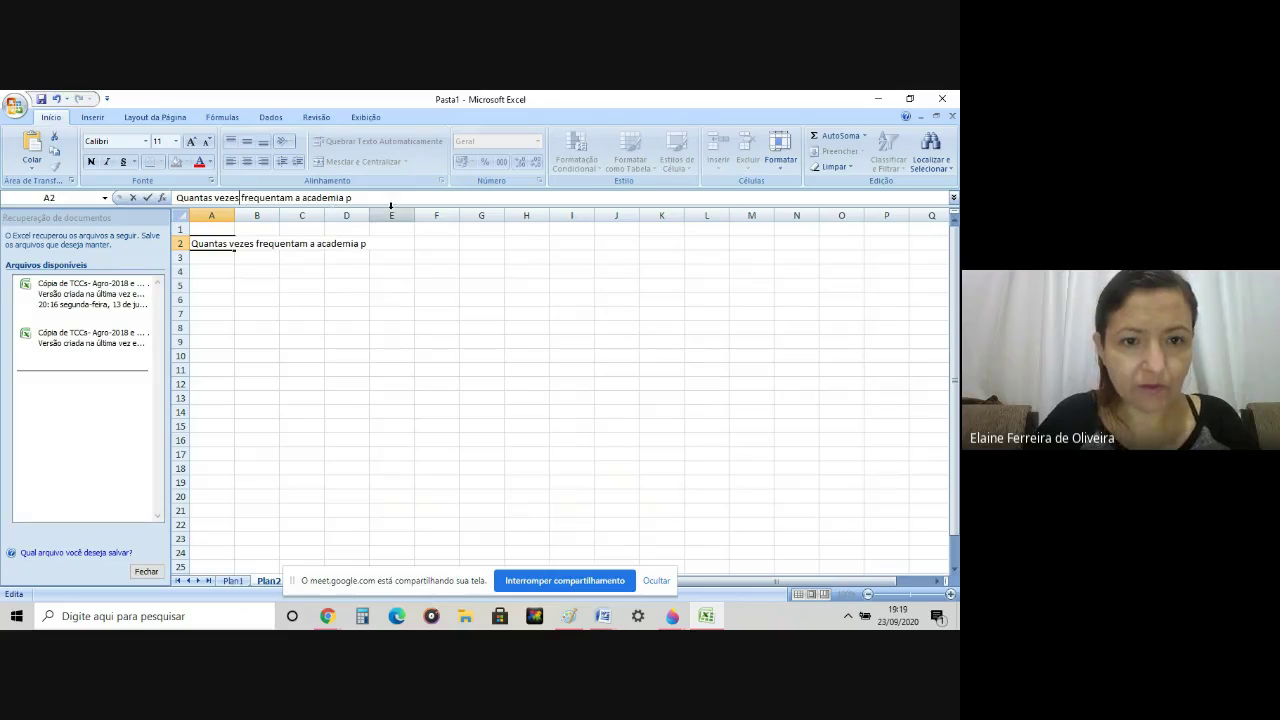
text(or semana)
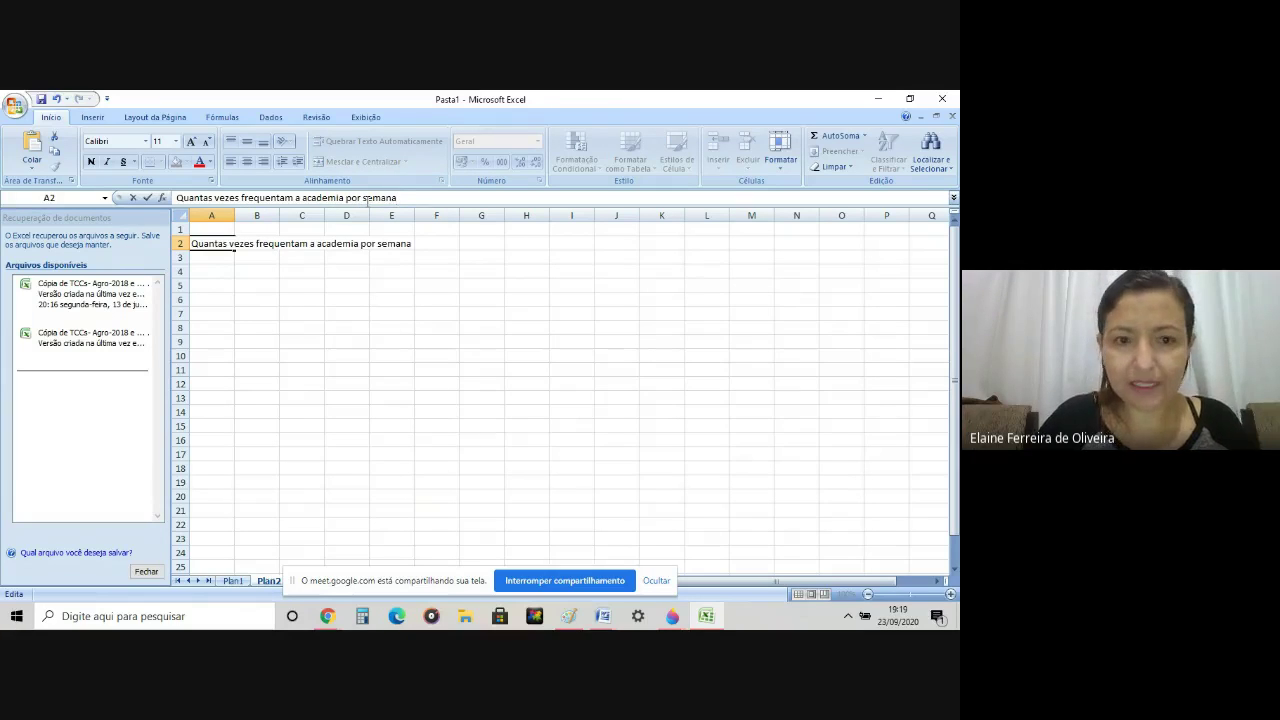
key(Return)
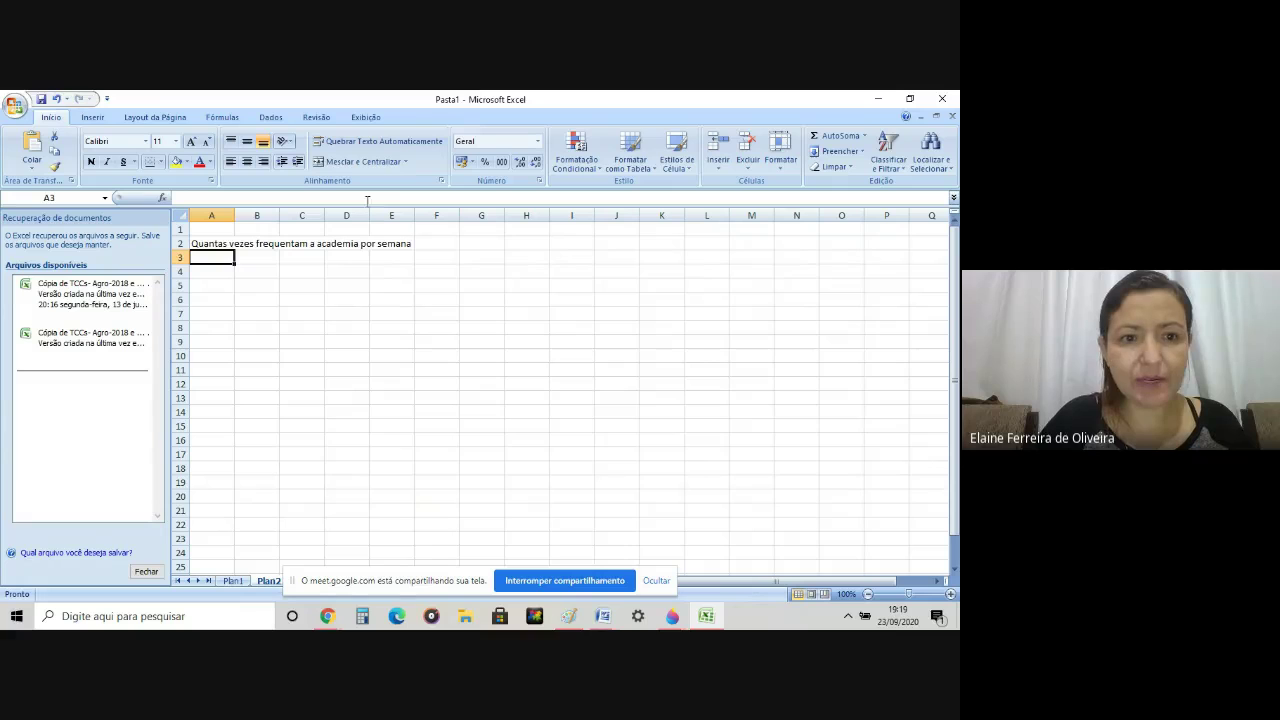
drag(235, 215, 414, 243)
Step: Enter the answer options "1 a 3" in cell B2 and "4 a 6" in cell B3
click(428, 244)
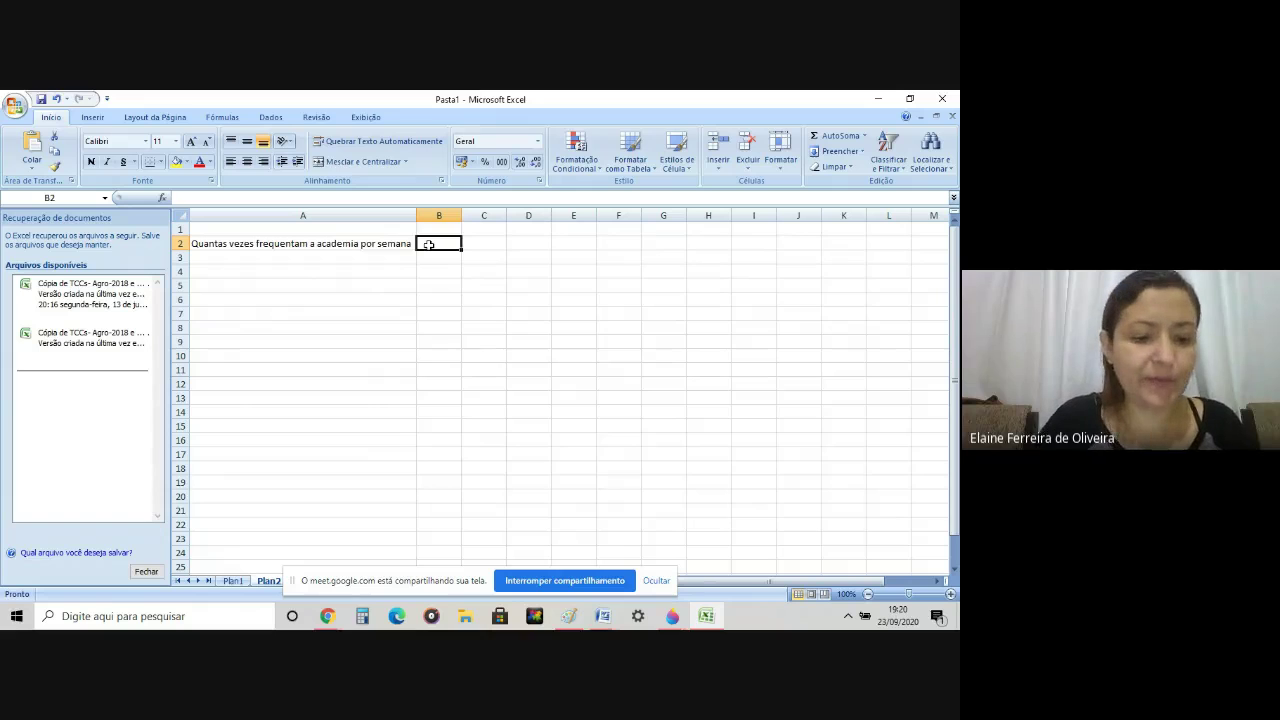
text(1)
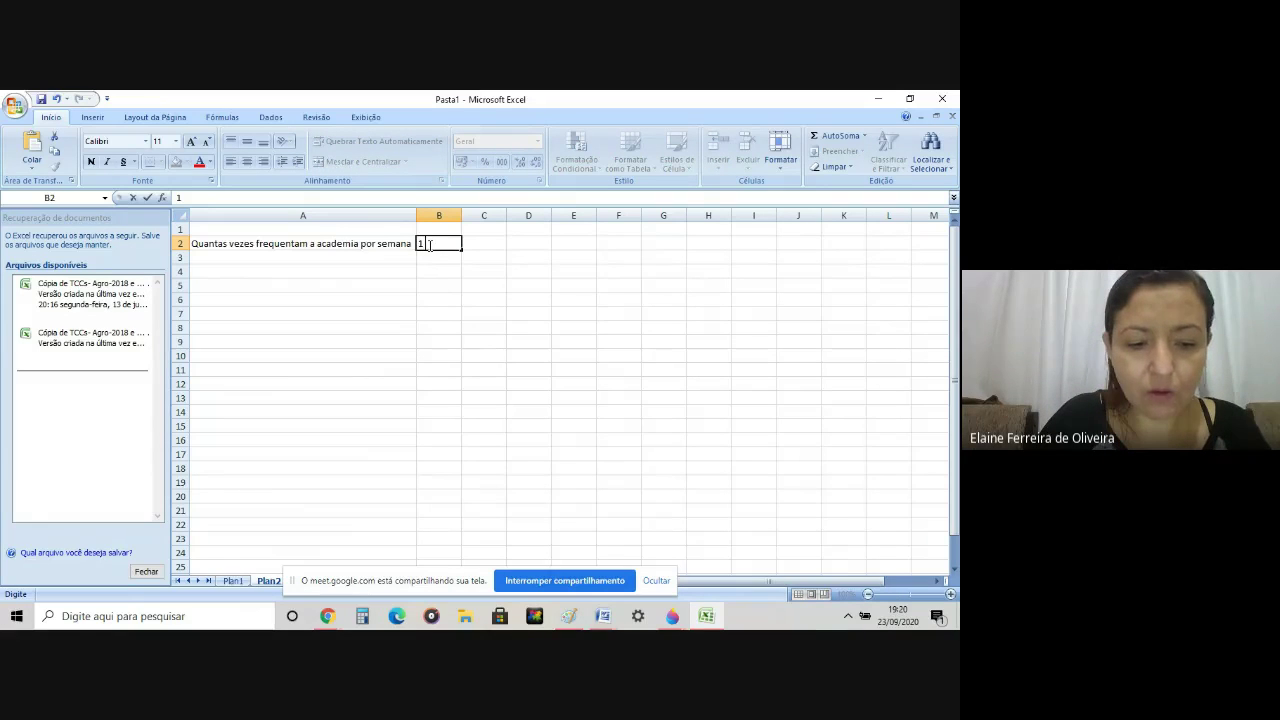
text( a 3)
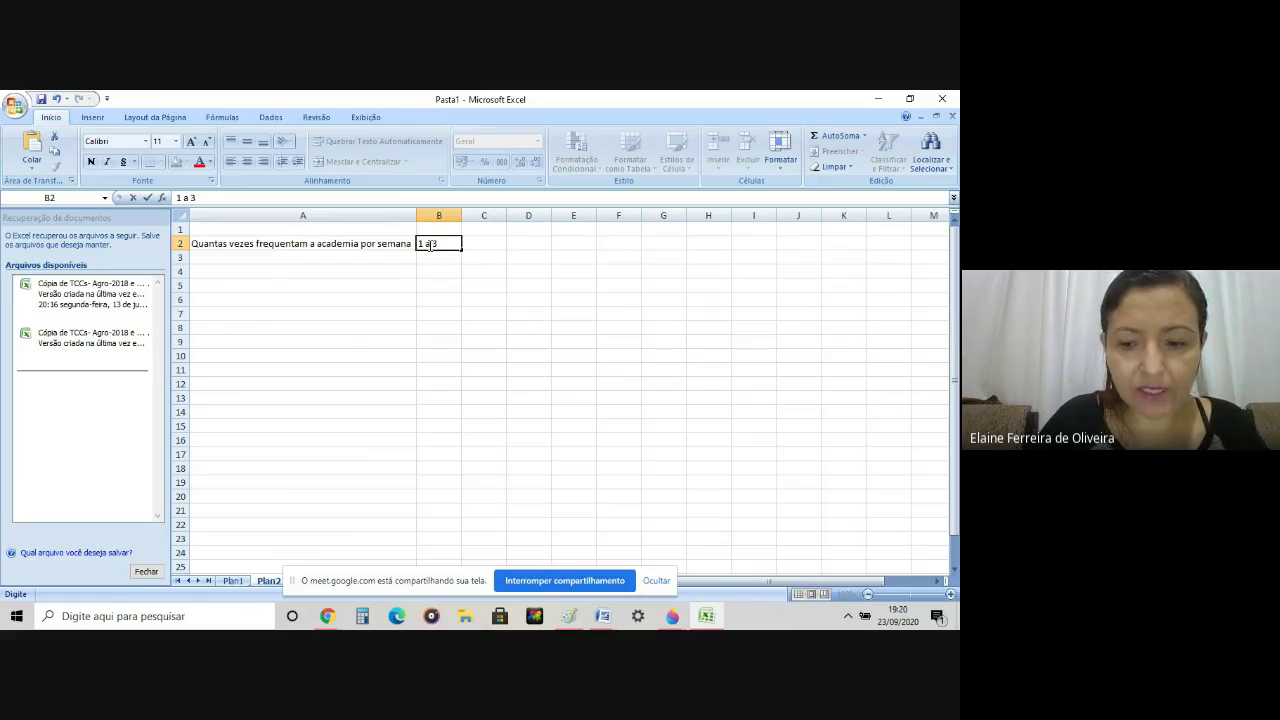
key(Return)
text(4 a 6)
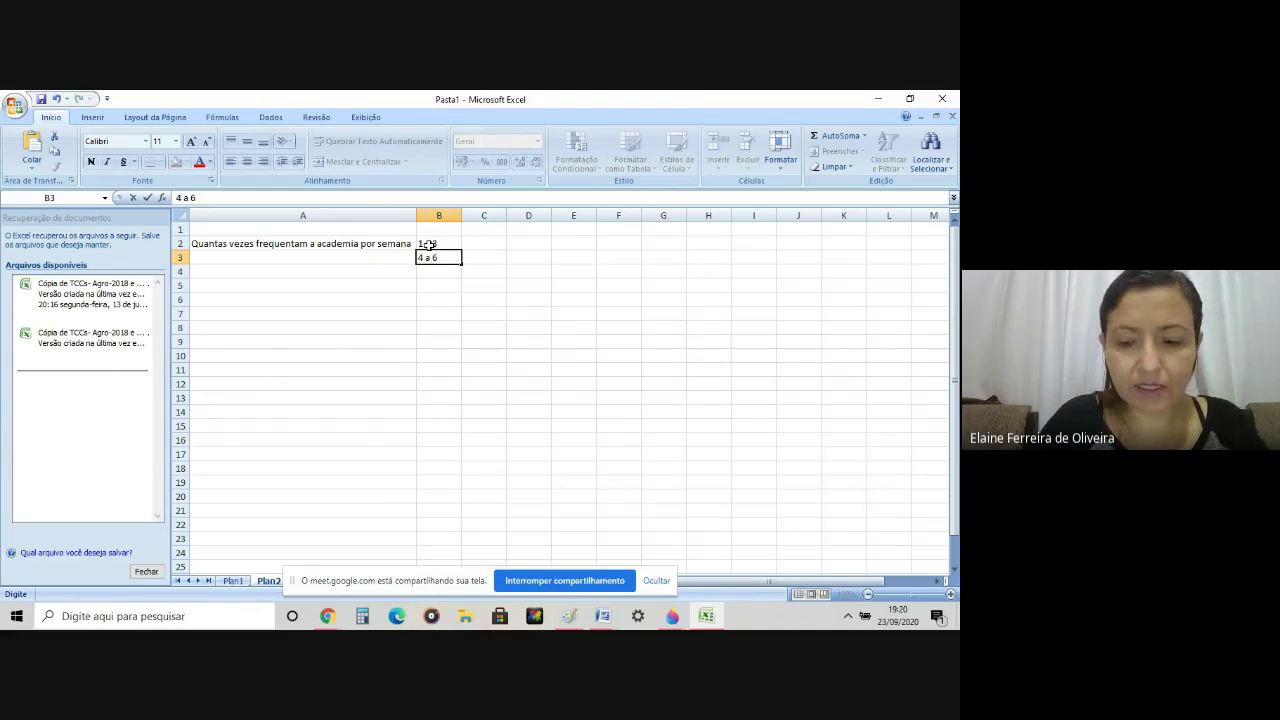
key(Return)
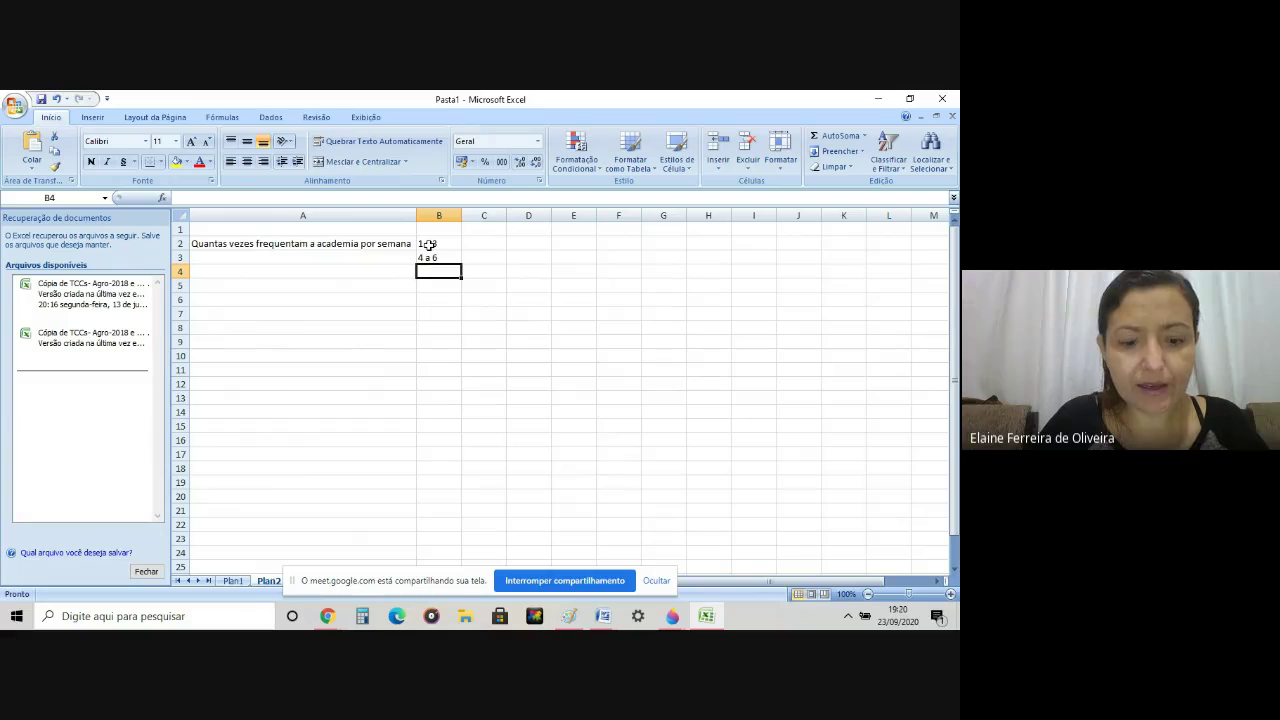
Step: Enter the answer option "todos os dias" in cell B4 and widen column B to fit it
text(todosos)
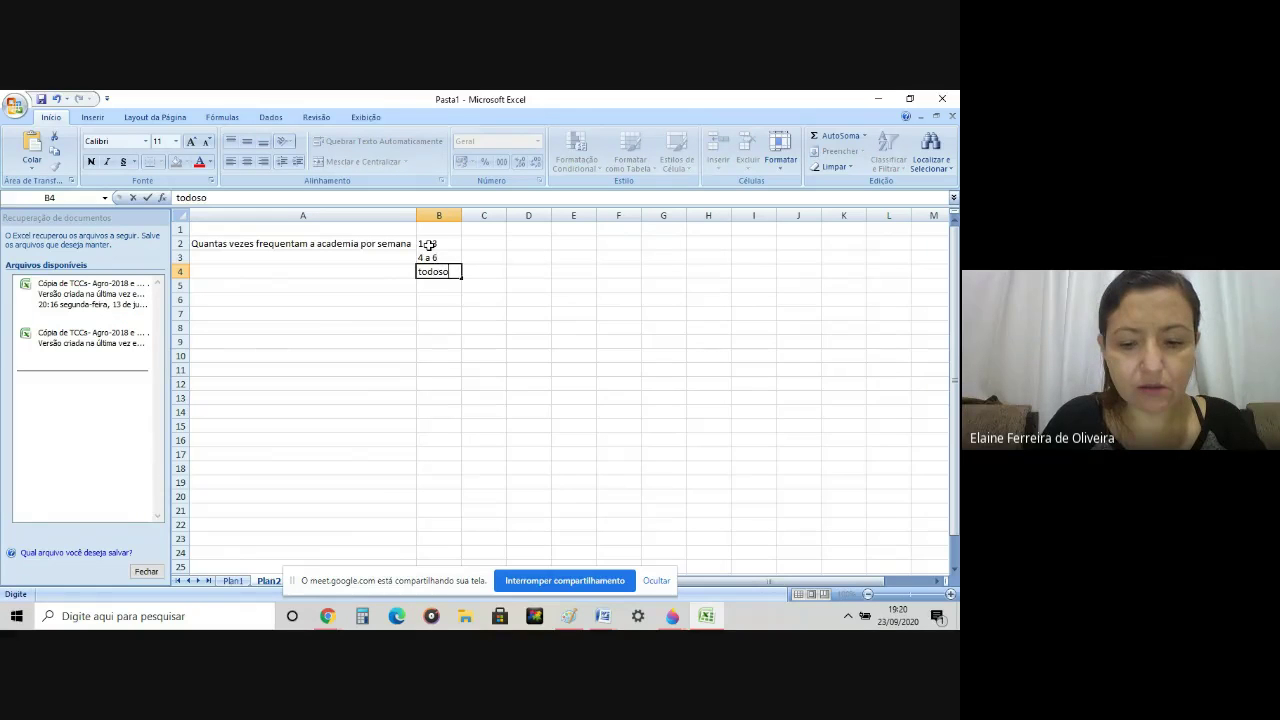
key(BackSpace)
key(BackSpace)
text(os )
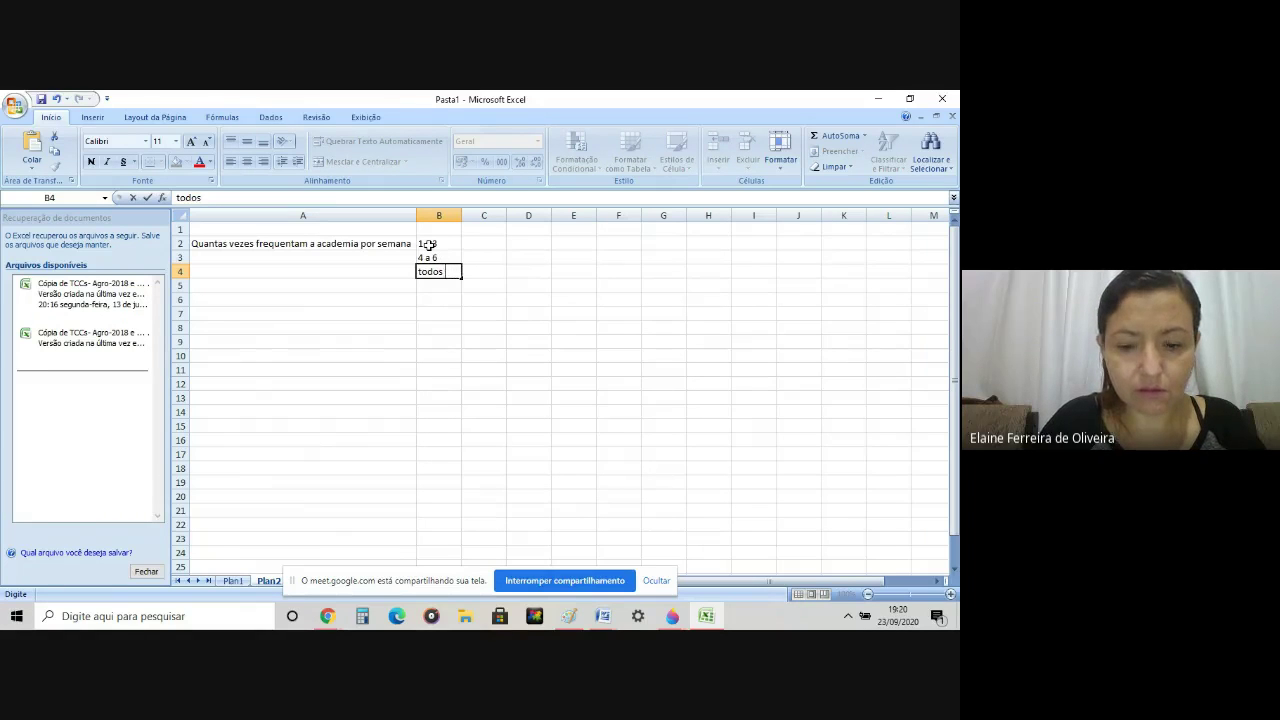
text(dias)
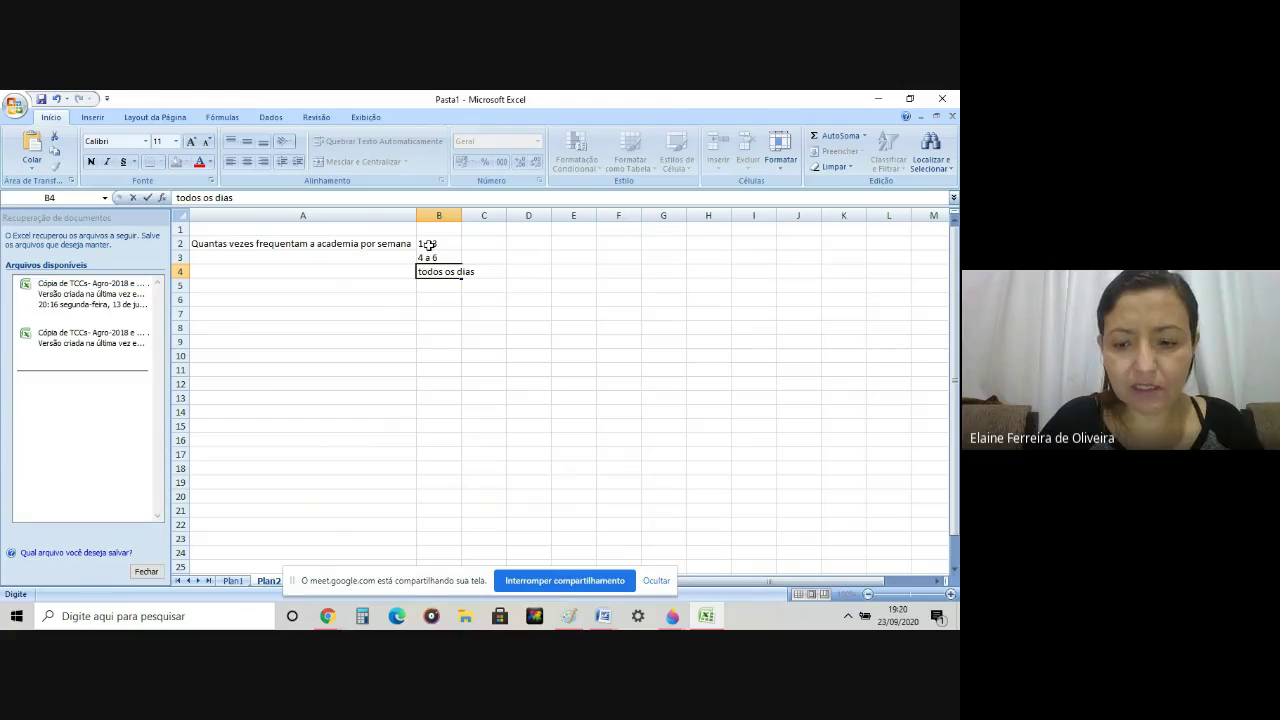
key(Return)
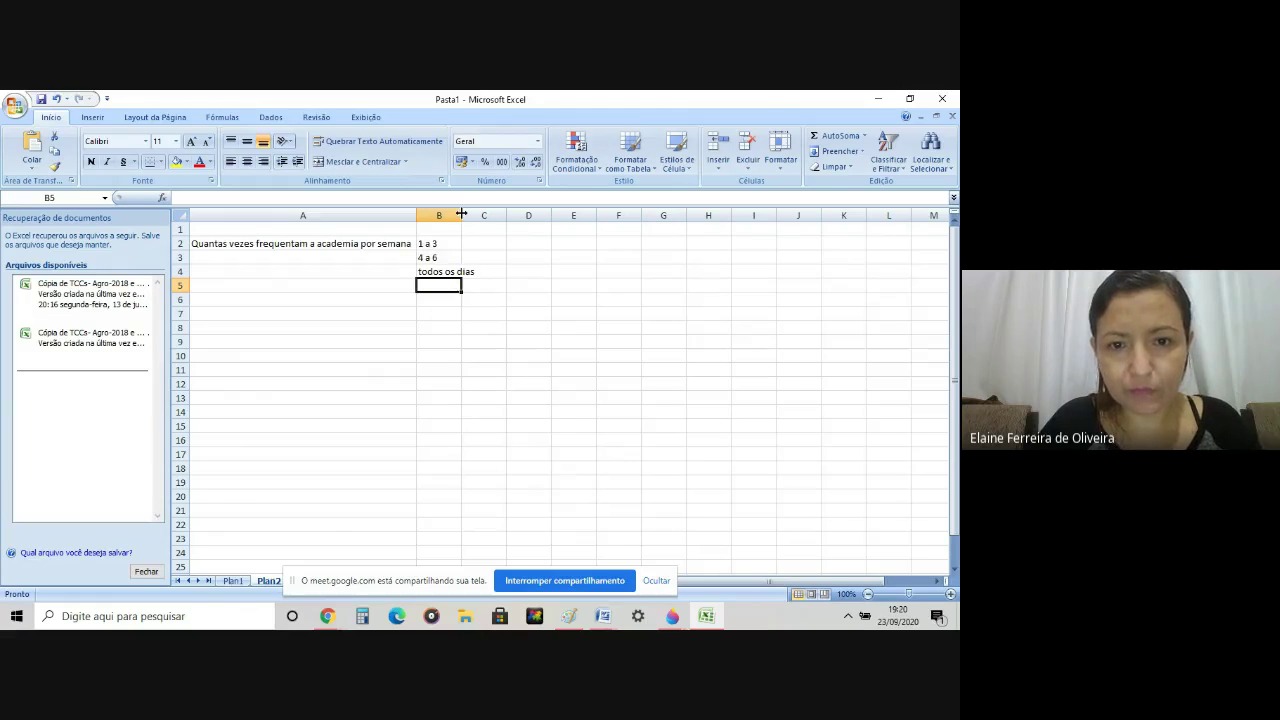
drag(461, 214, 482, 215)
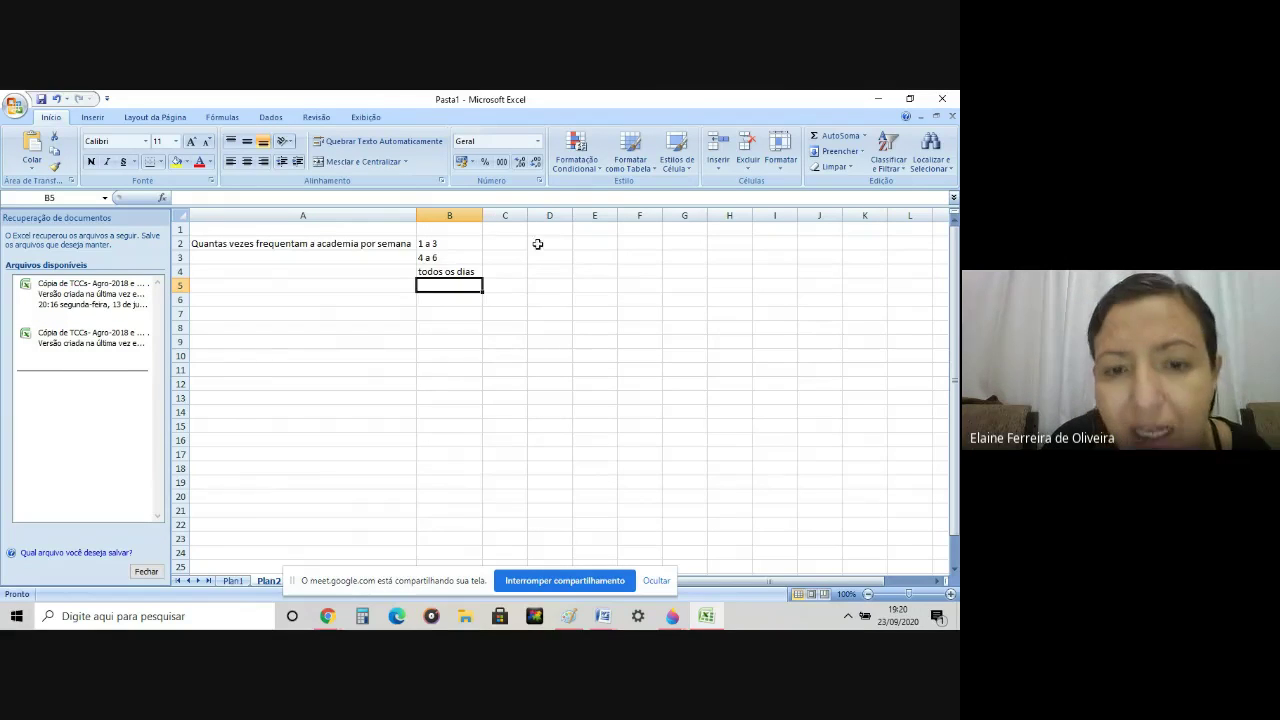
Step: Enter the column header "Absoluto" in cell C1
click(521, 287)
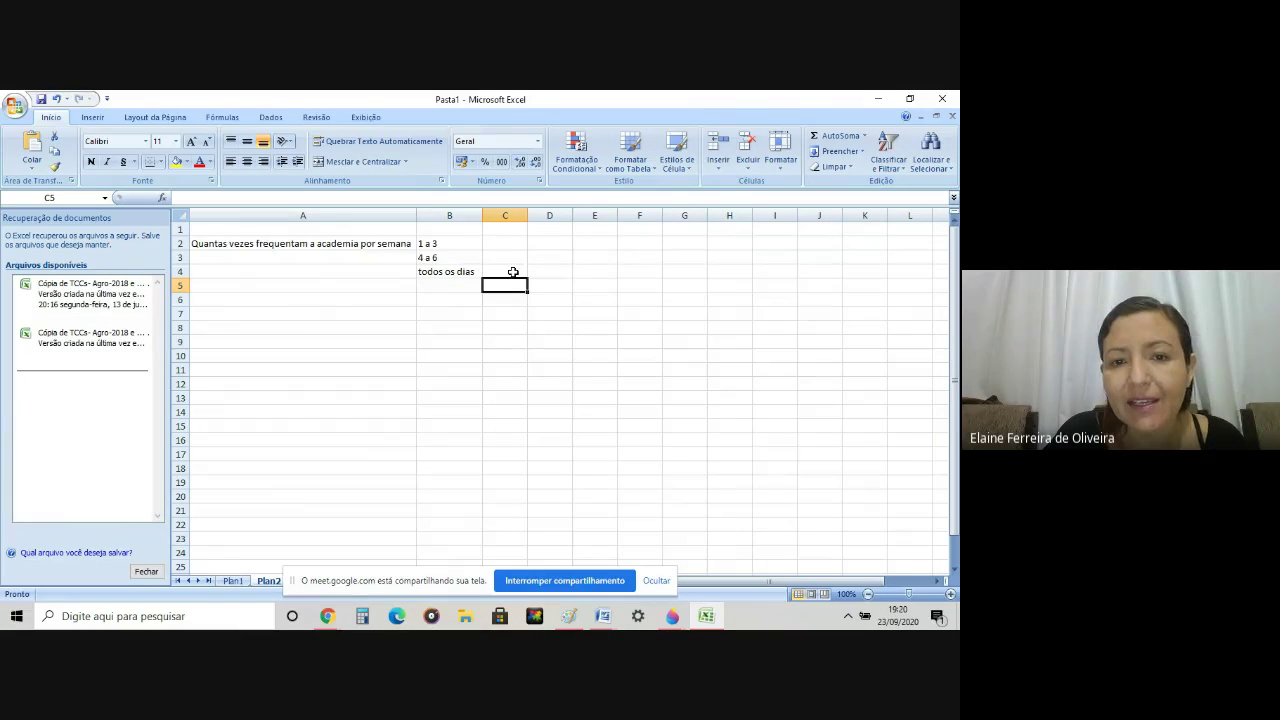
click(491, 246)
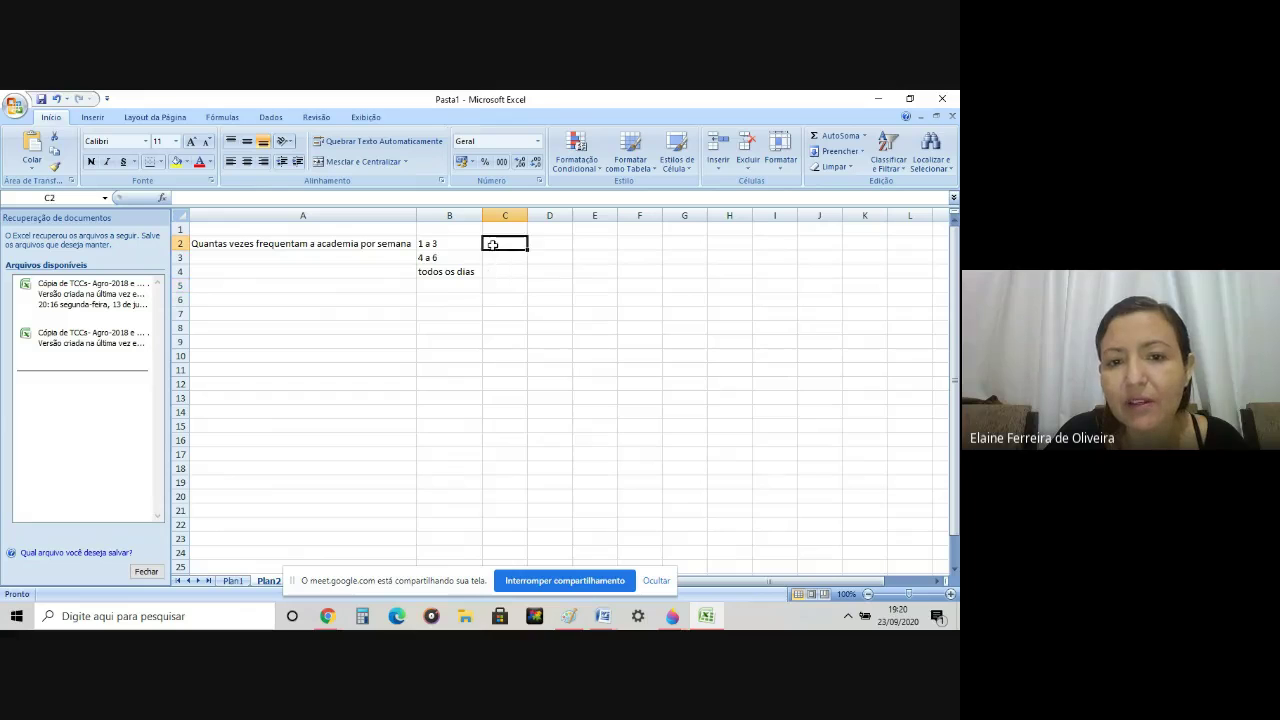
click(507, 230)
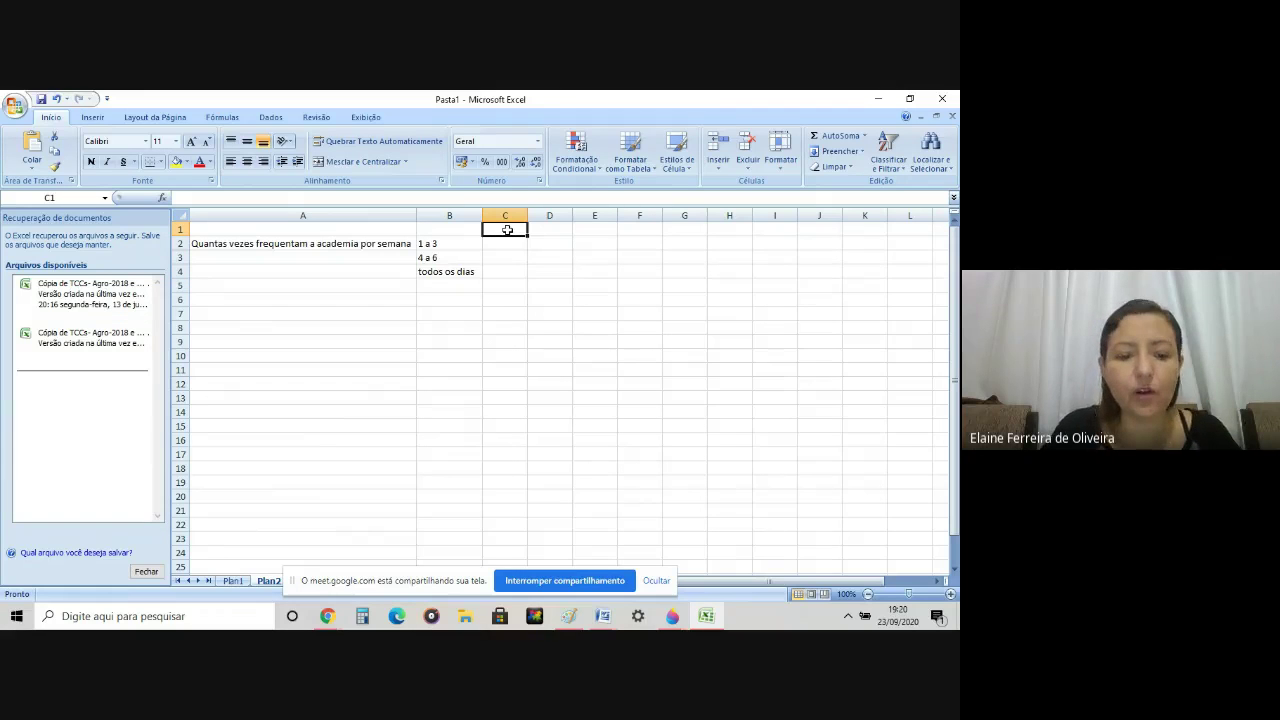
text(Absolu)
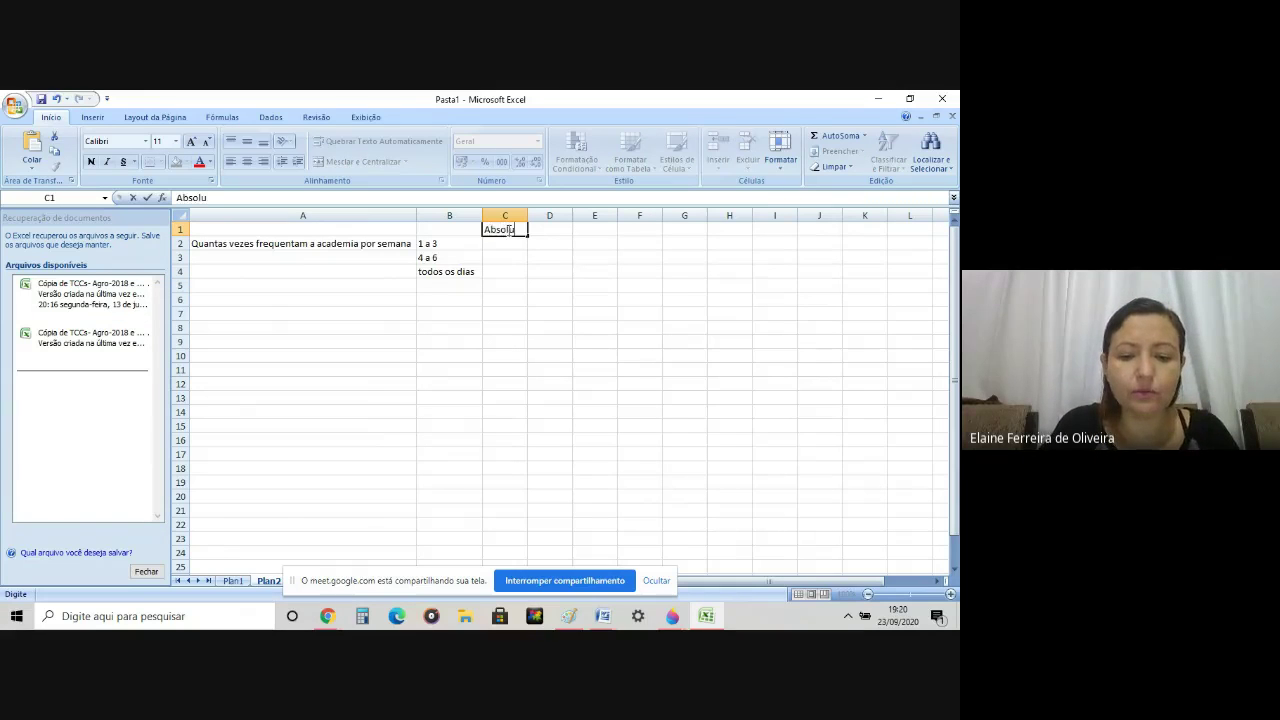
text(to)
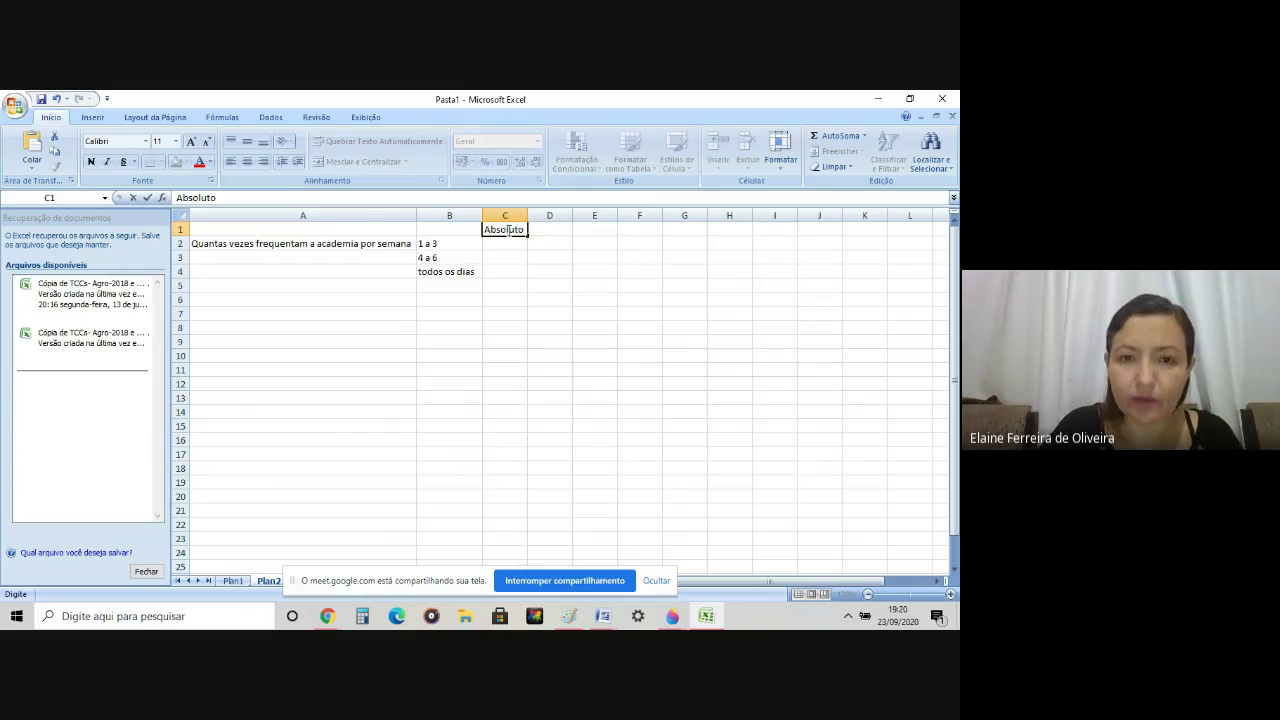
key(Return)
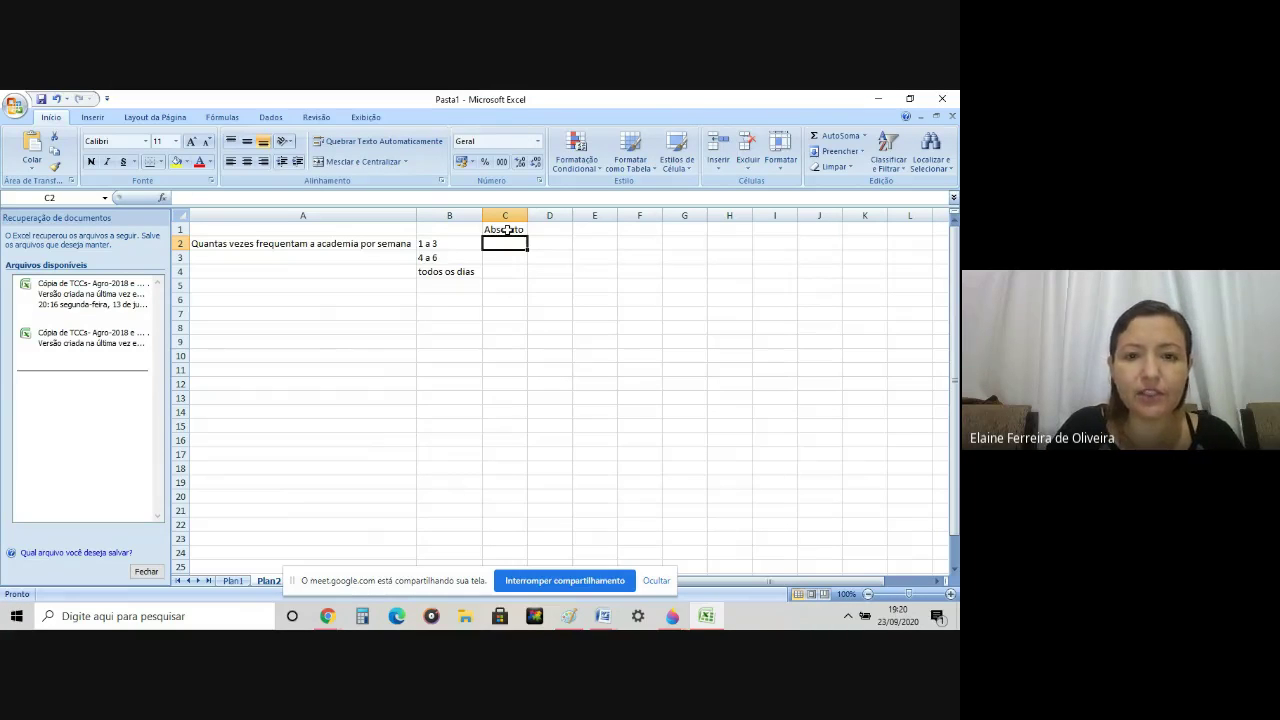
Step: Enter the absolute frequencies 22, 14 and 14 in cells C2 to C4, beside the three answer options
text(22)
key(Return)
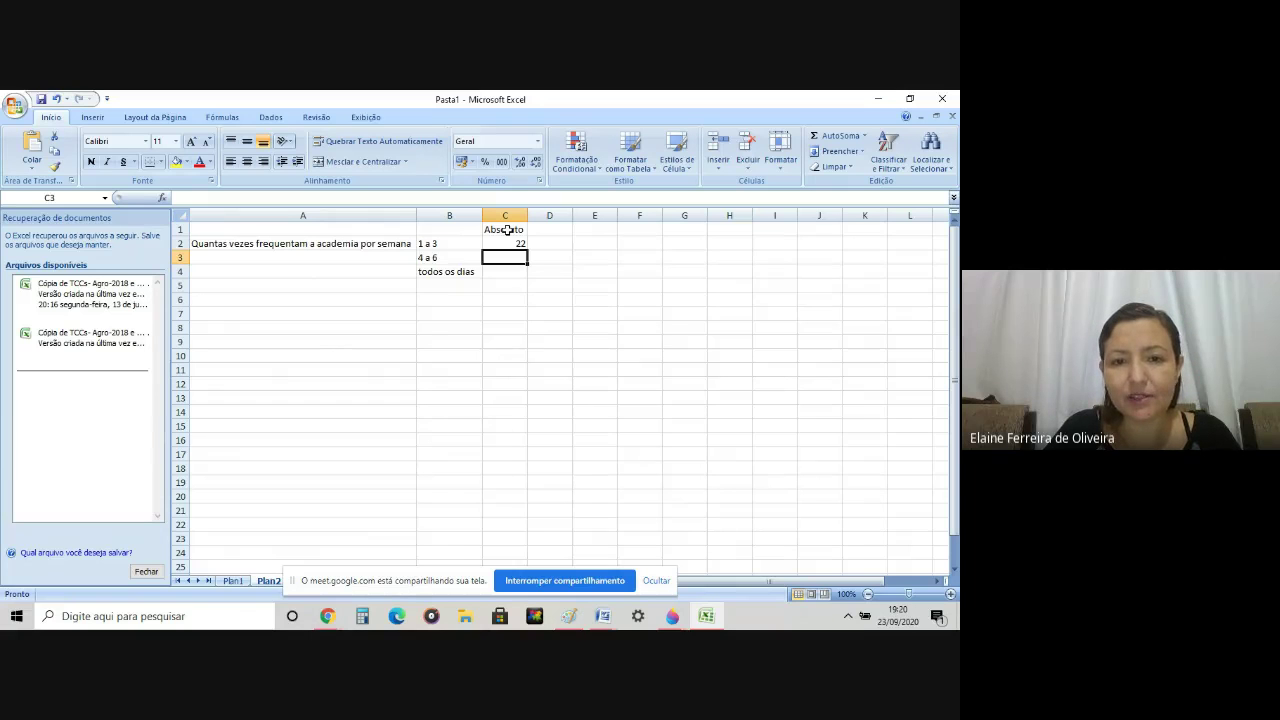
text(14)
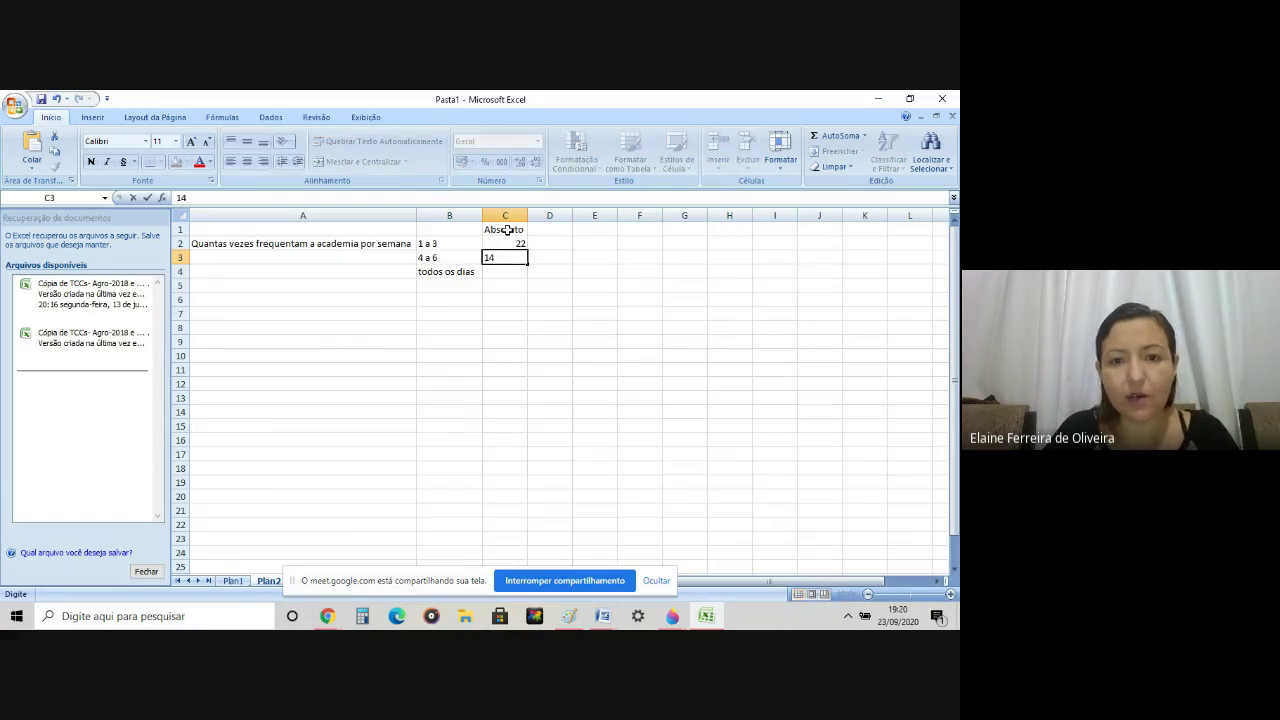
key(Return)
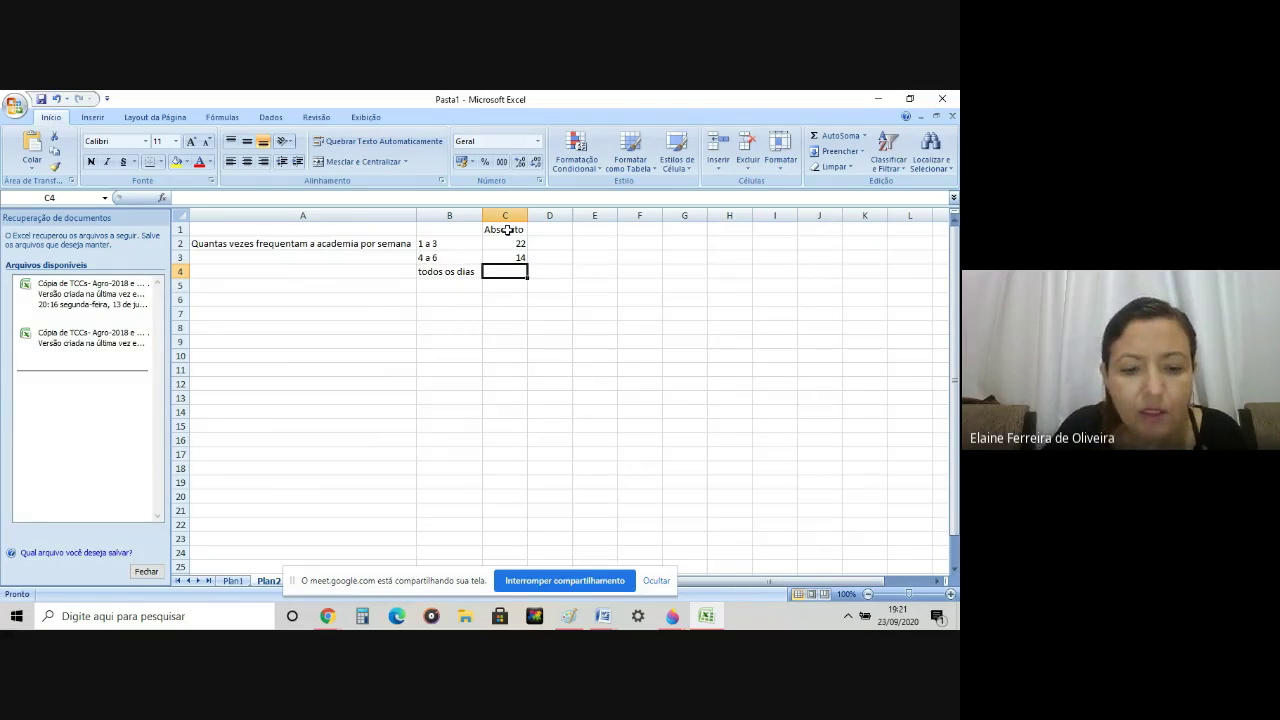
text(14)
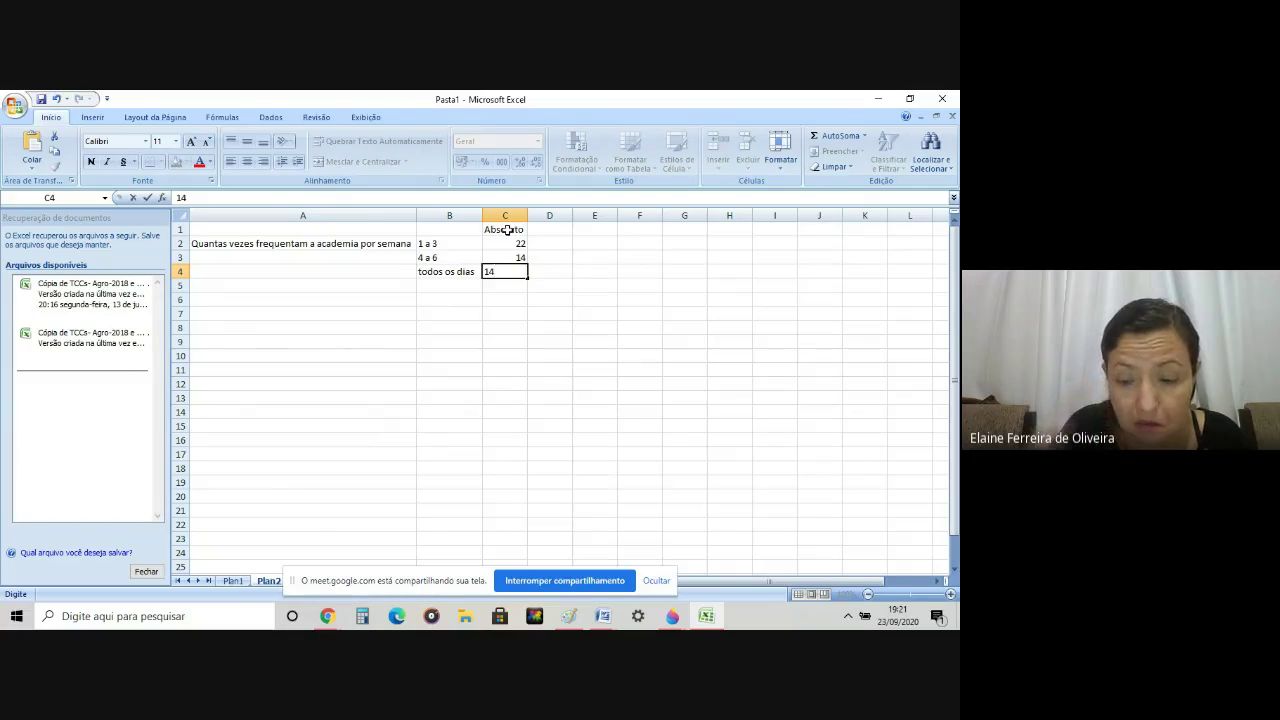
key(Return)
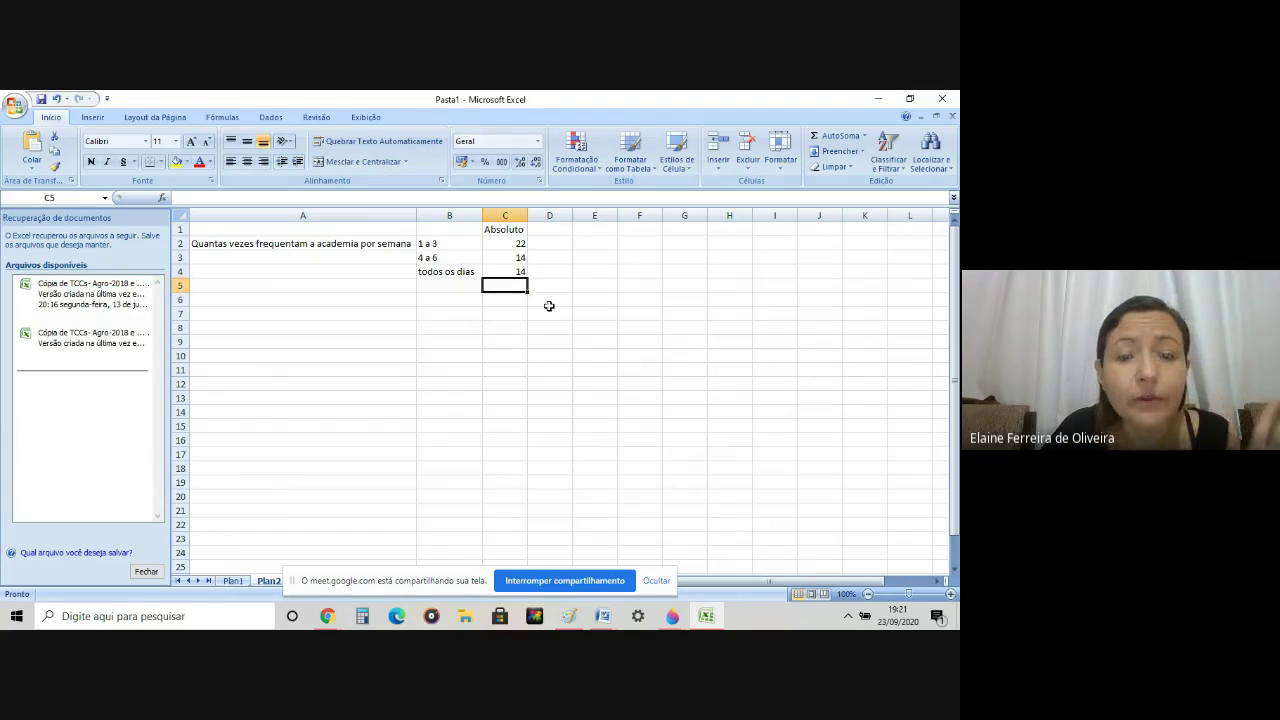
click(448, 286)
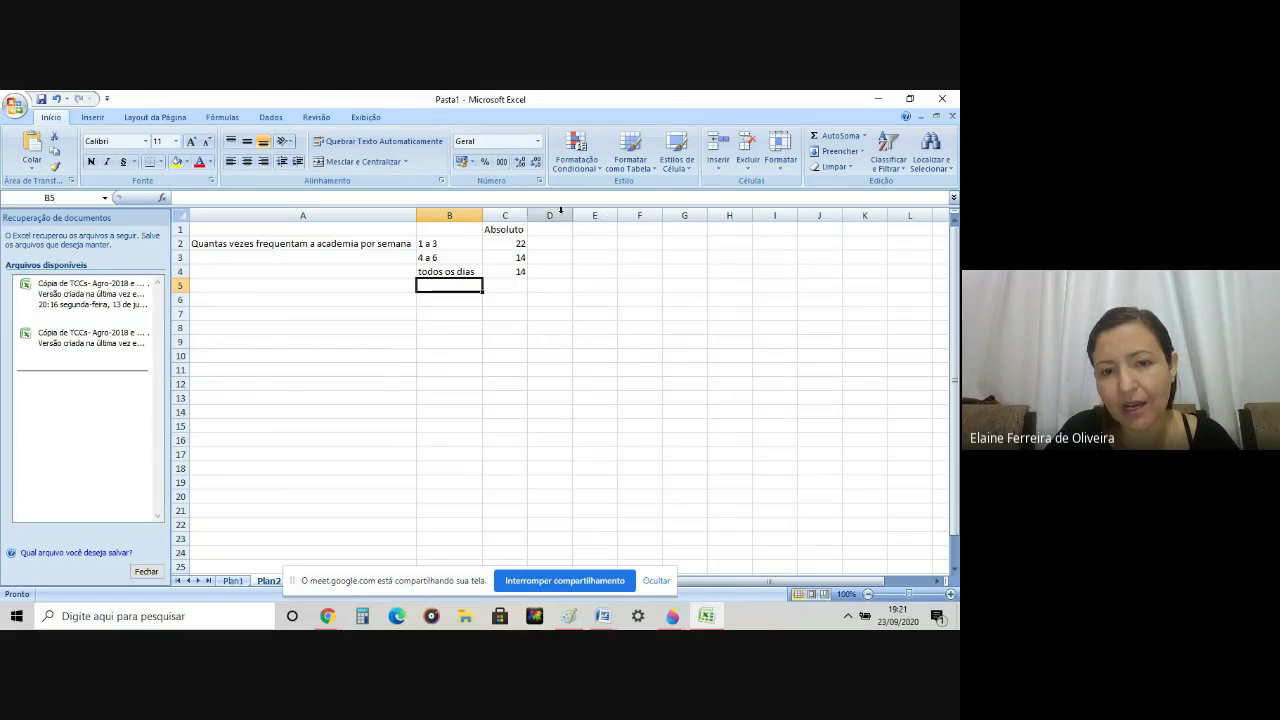
Step: Enter the column header "Relativo" in cell D1
click(504, 232)
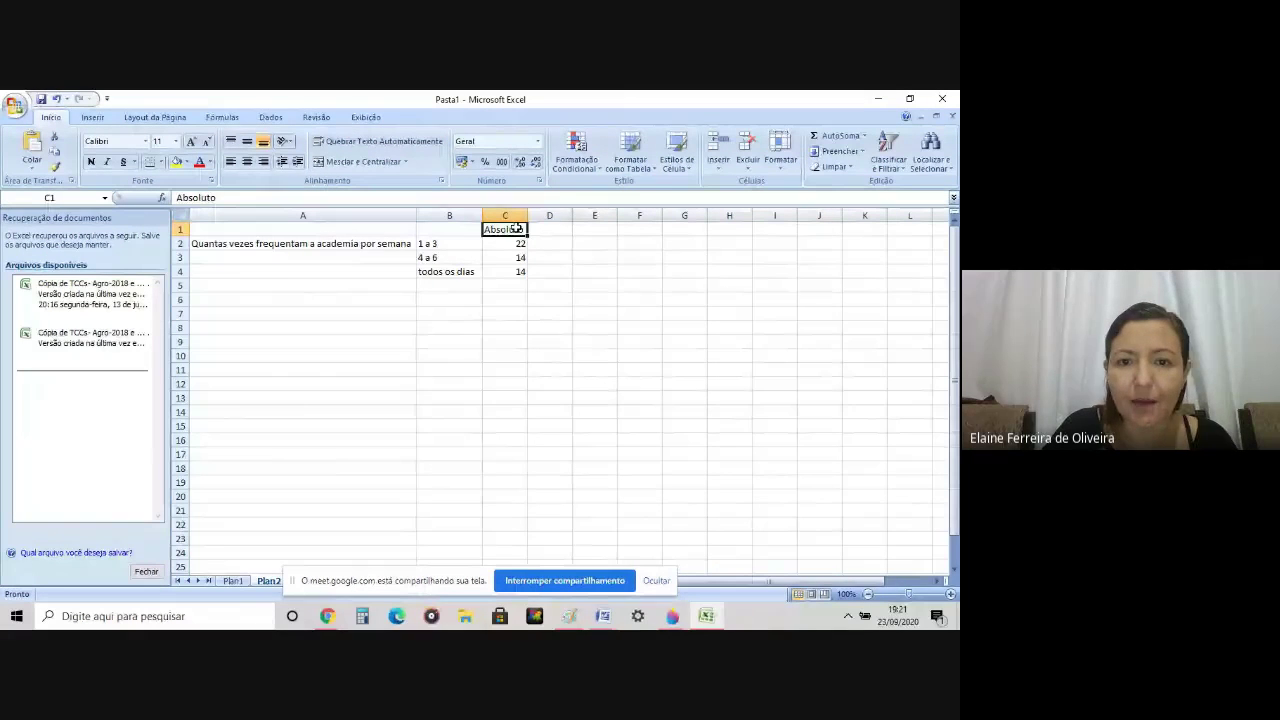
key(Right)
text(Relaivo)
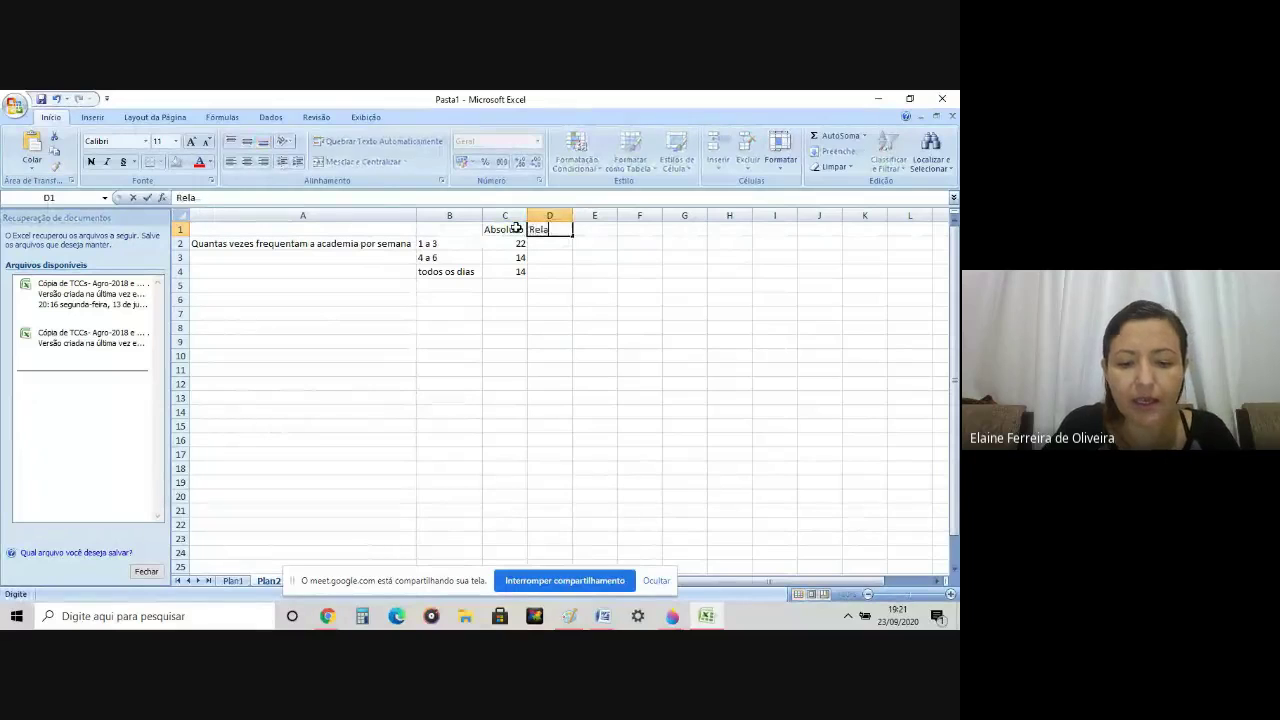
key(BackSpace)
key(BackSpace)
key(BackSpace)
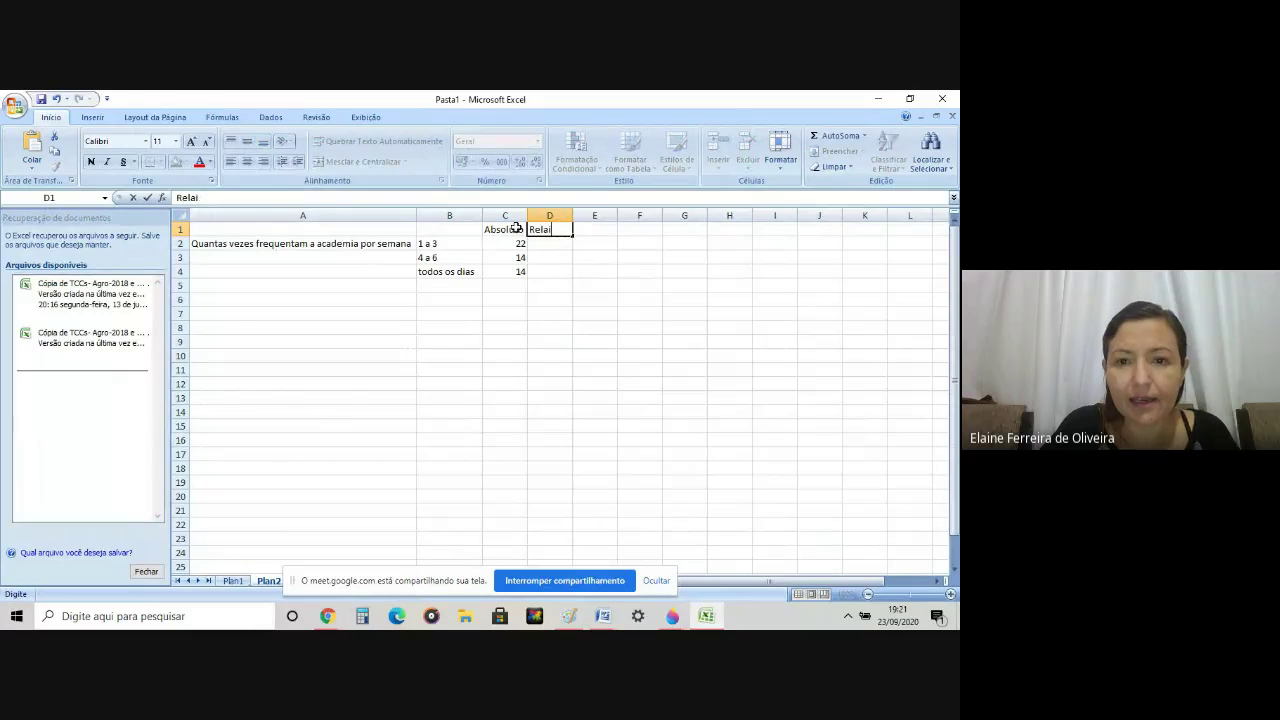
text(tio)
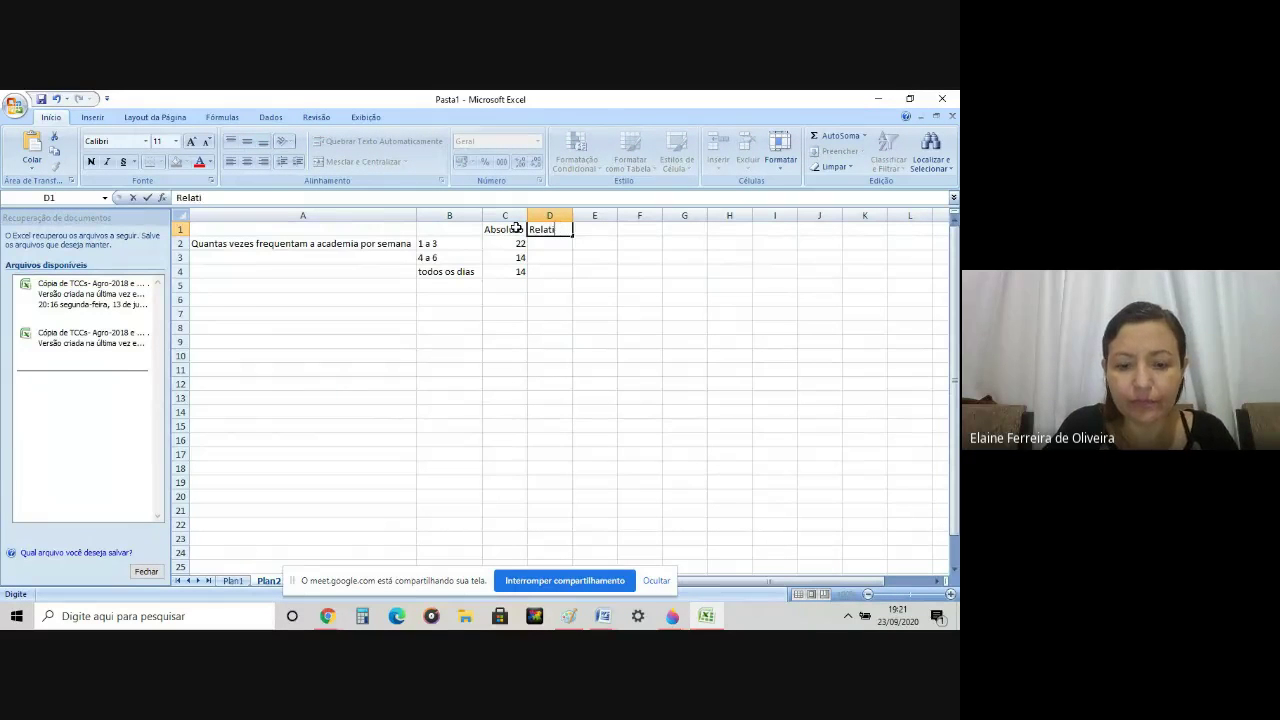
text(vo)
key(Return)
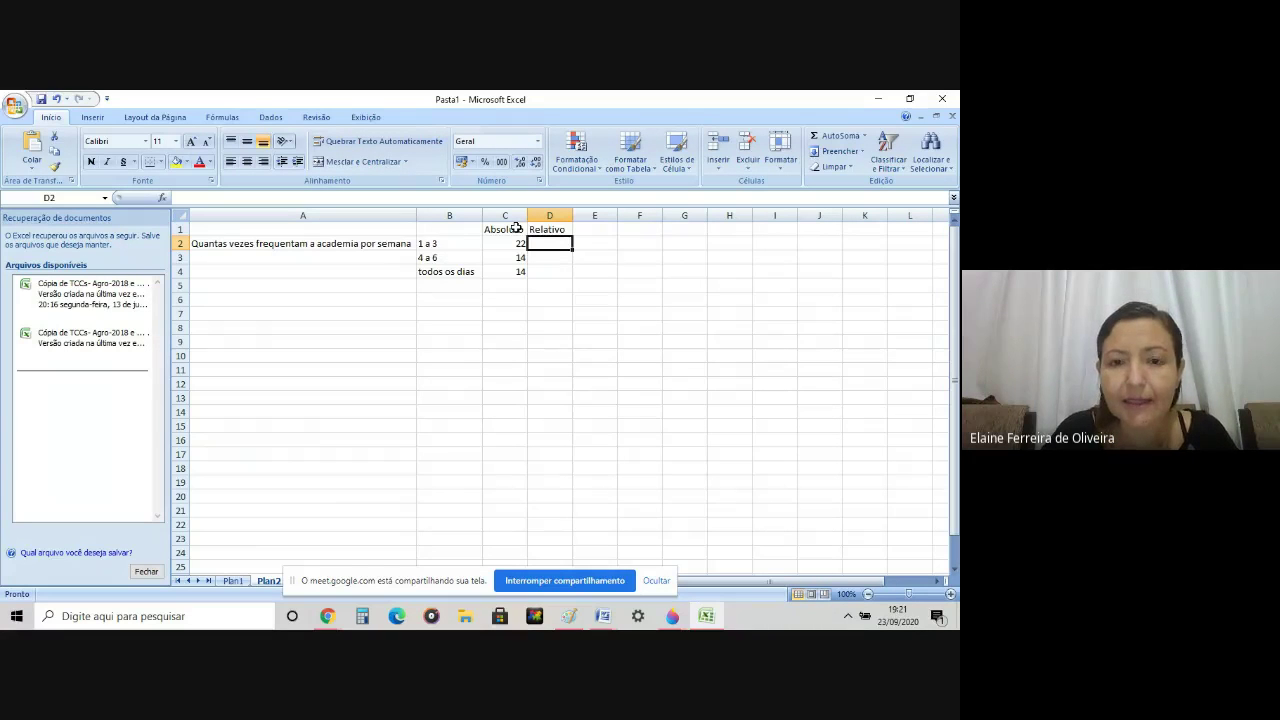
Step: Switch to Paint and start a new blank canvas, discarding the old drawing without saving it
mouse_move(568, 620)
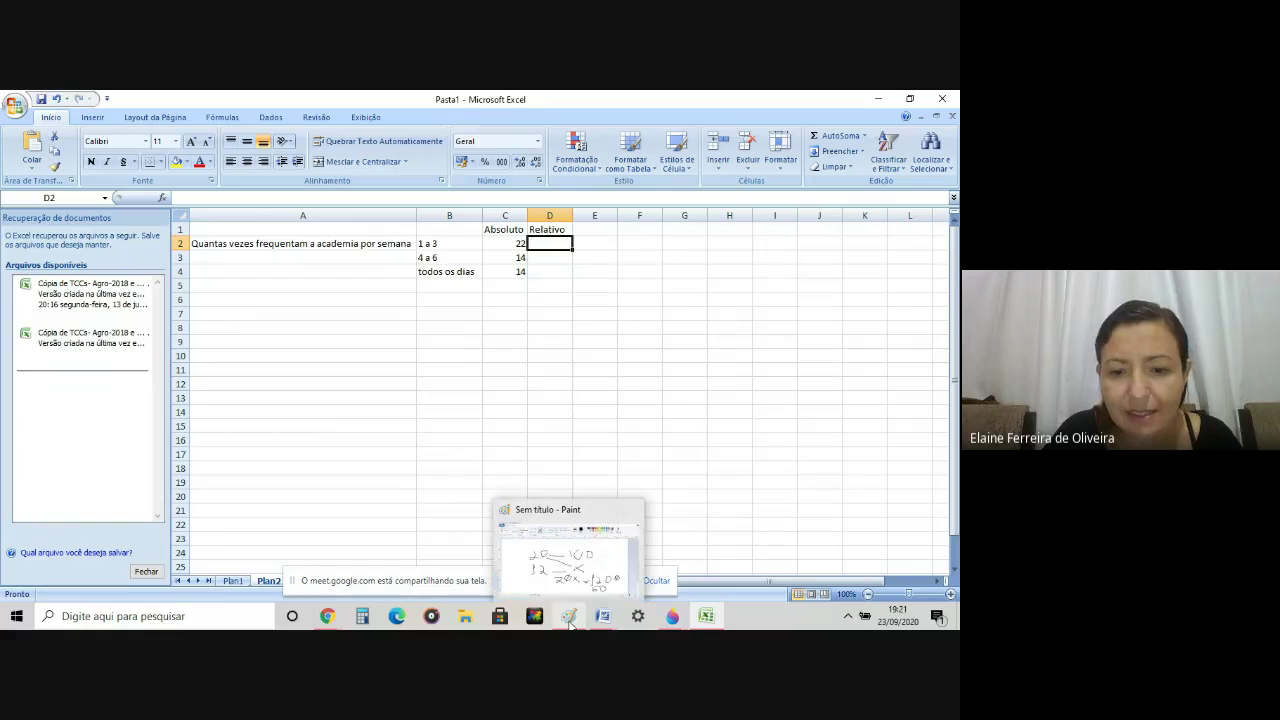
click(561, 586)
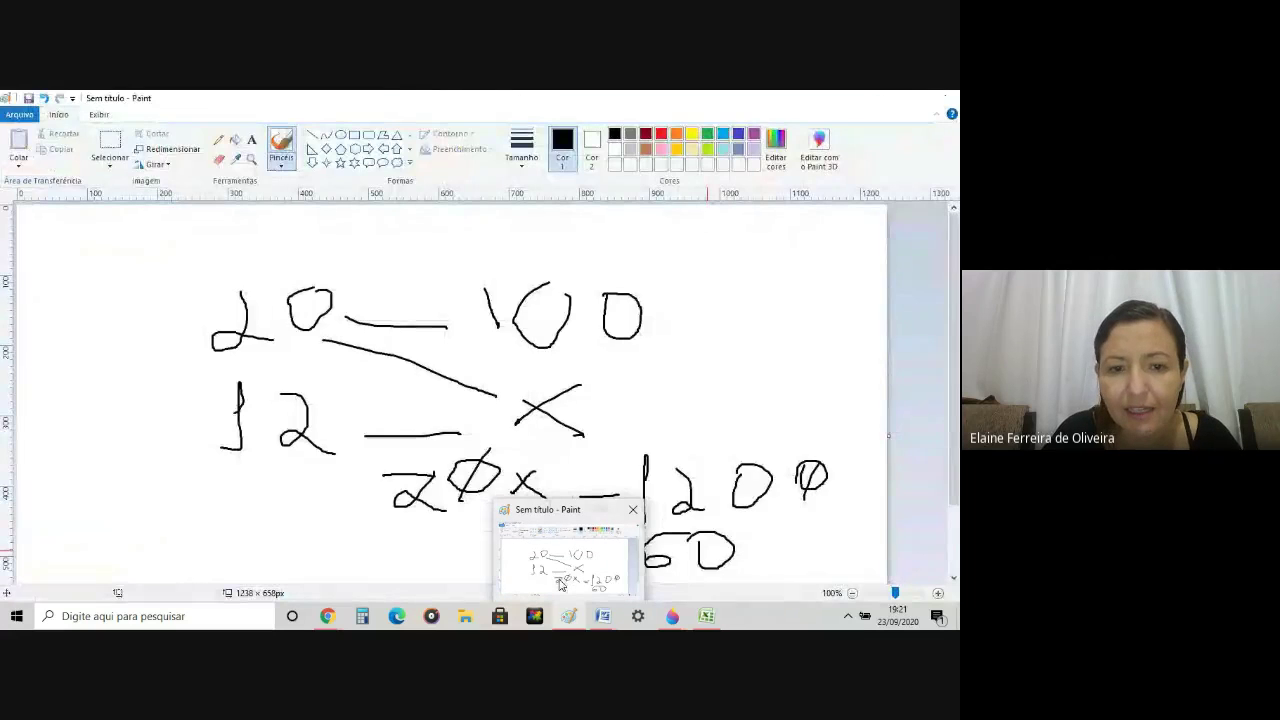
click(30, 118)
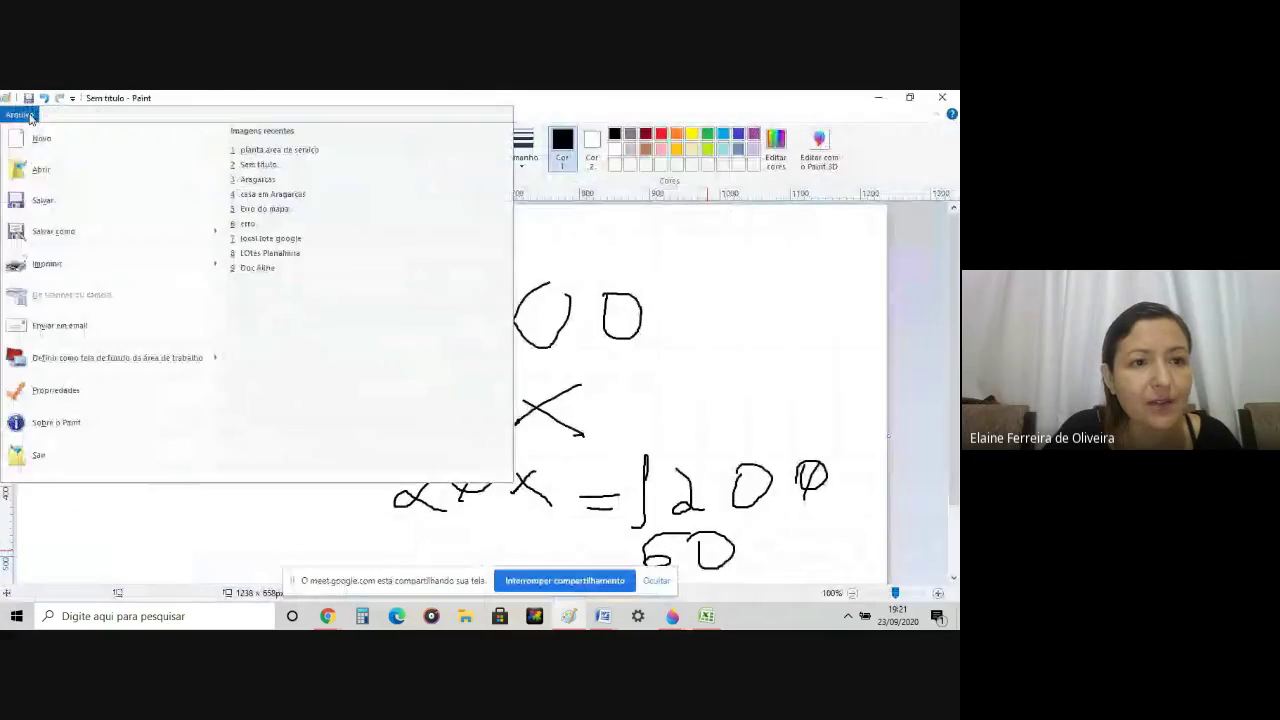
click(33, 148)
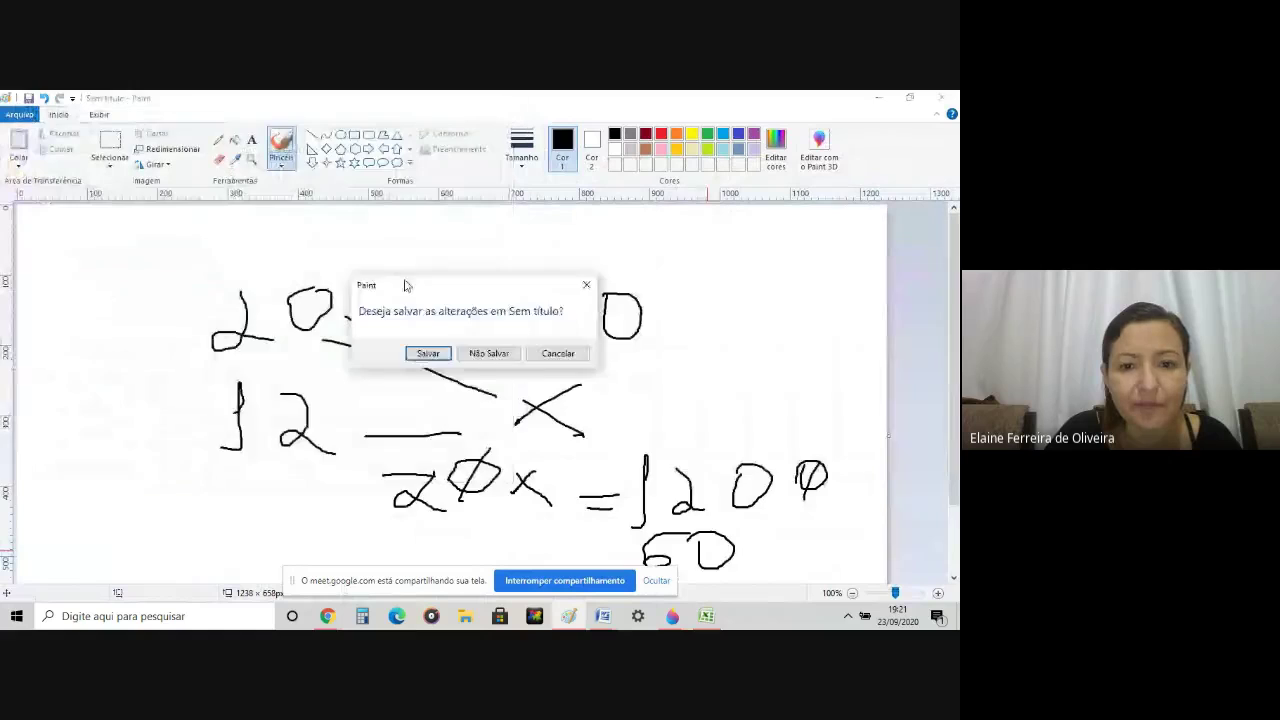
click(491, 351)
click(707, 617)
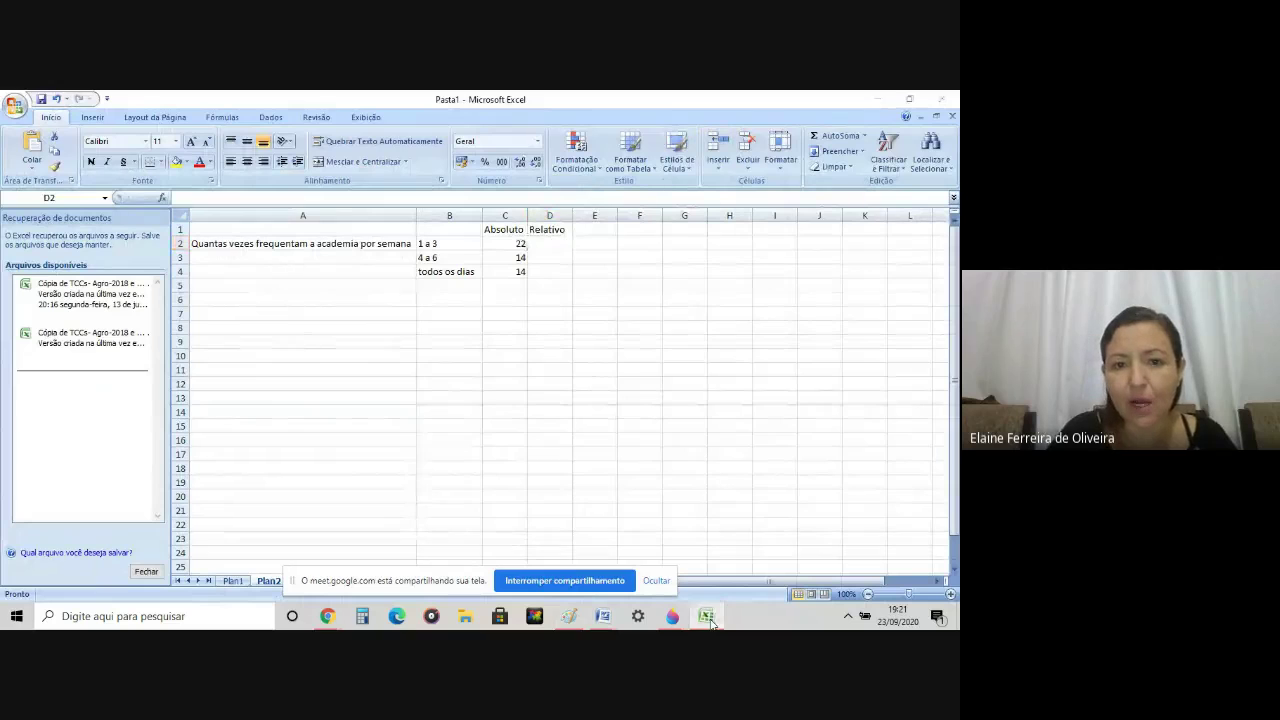
click(707, 617)
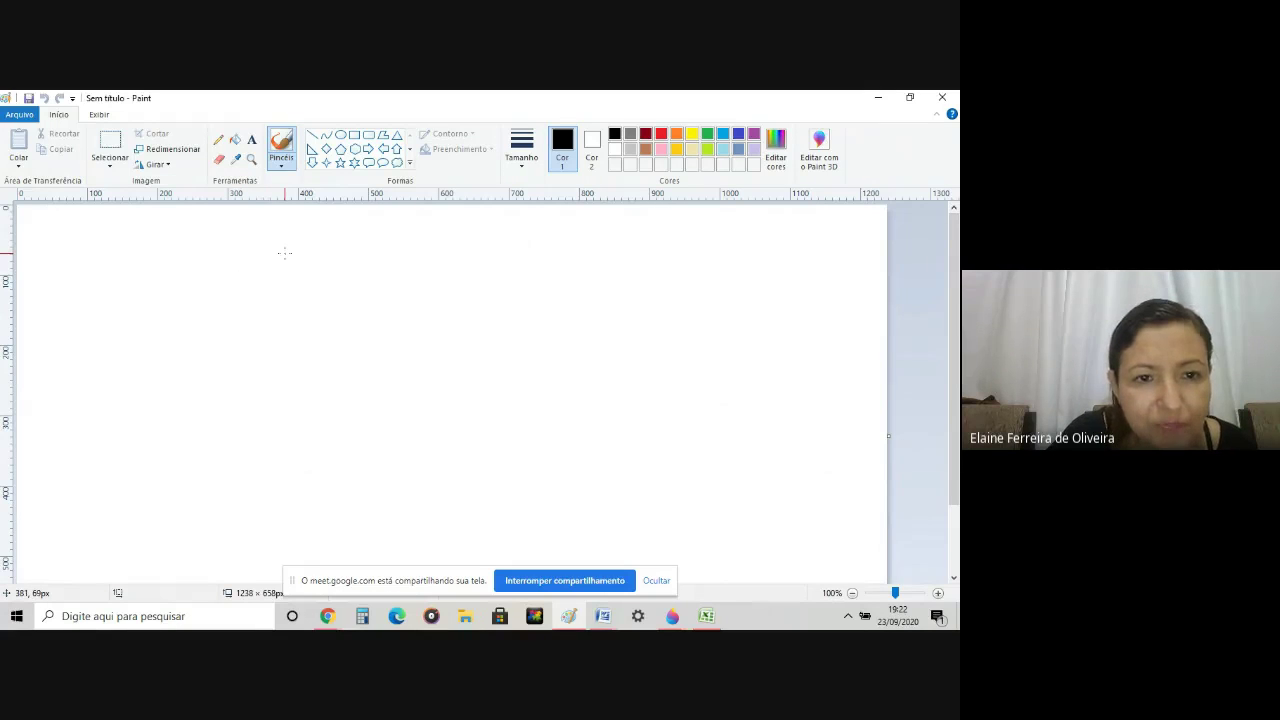
Step: Handwrite the first line of the rule of three, "50 — 100", near the top of the canvas
mouse_move(285, 253)
mouse_down()
mouse_move(250, 253)
mouse_move(258, 318)
mouse_up()
mouse_move(348, 256)
mouse_down()
mouse_move(338, 311)
mouse_move(386, 268)
mouse_move(349, 256)
mouse_up()
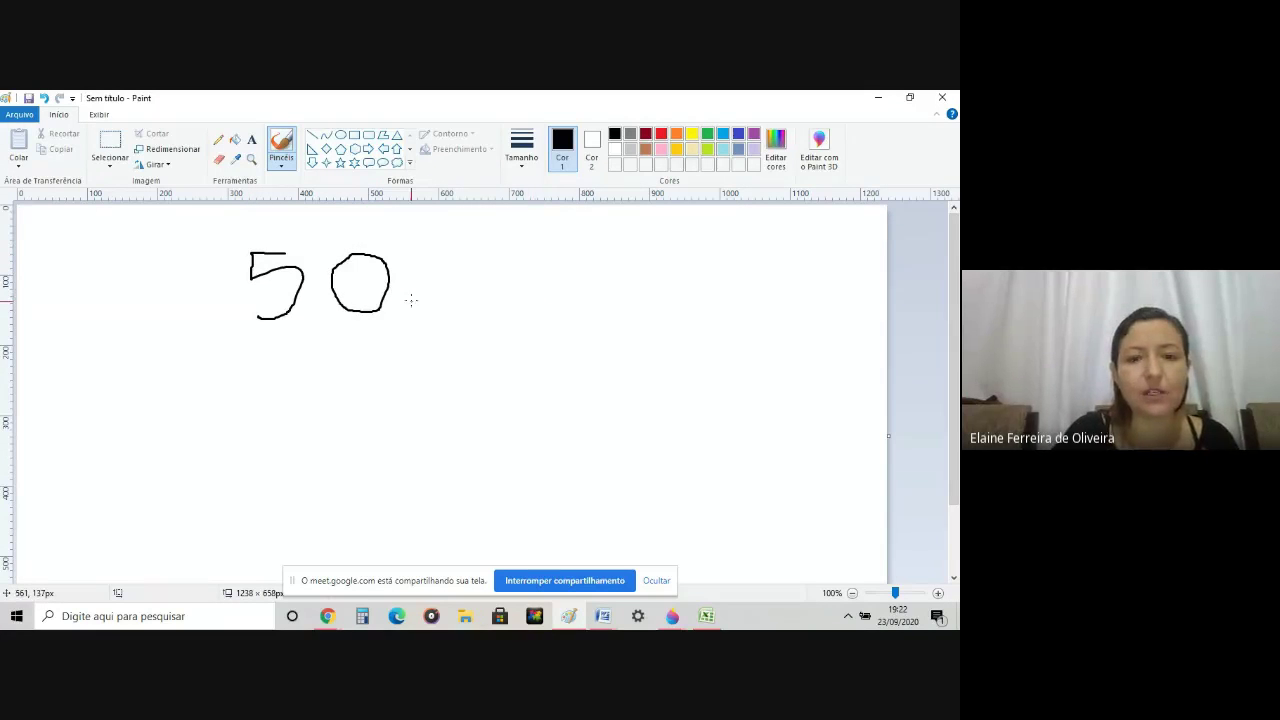
mouse_move(427, 286)
mouse_down()
mouse_move(553, 289)
mouse_move(562, 245)
mouse_move(546, 308)
mouse_up()
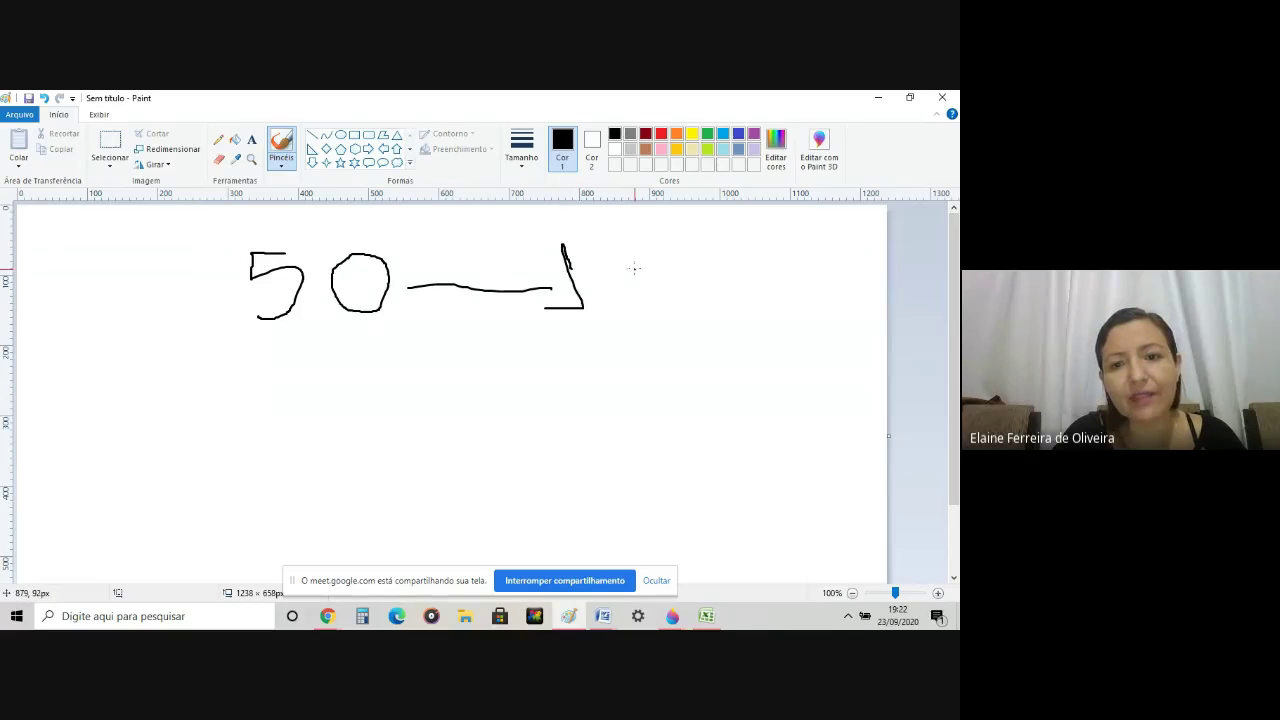
mouse_move(624, 250)
mouse_down()
mouse_move(606, 296)
mouse_move(604, 252)
mouse_up()
mouse_move(706, 252)
mouse_down()
mouse_move(678, 308)
mouse_move(681, 244)
mouse_up()
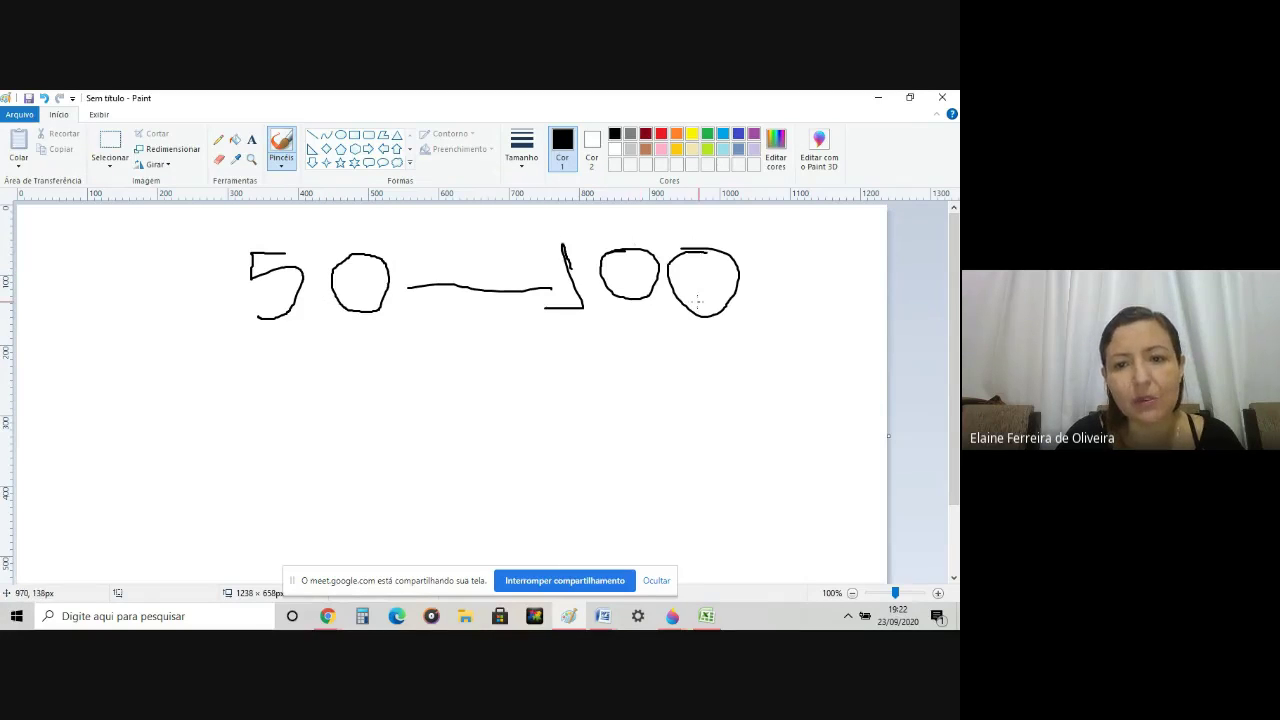
Step: Check the "1 a 3" frequency in the Excel table and handwrite "22 — x" below the first line in Paint
click(712, 619)
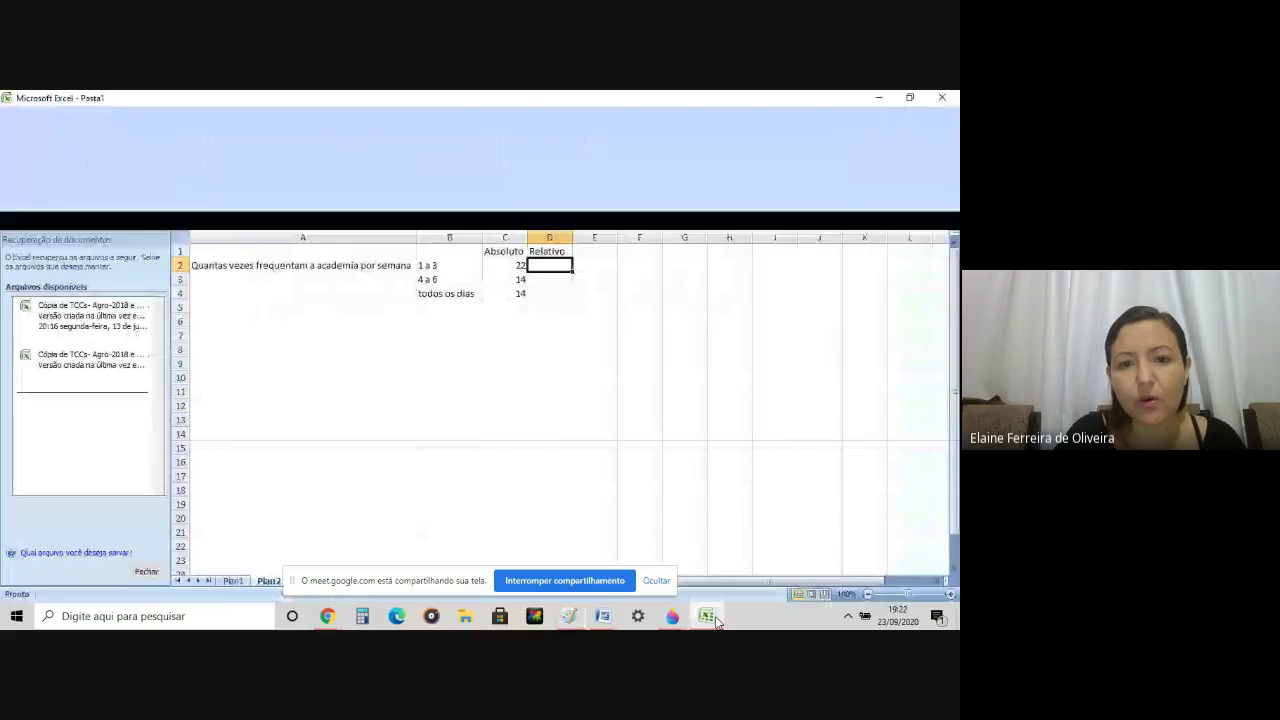
click(712, 619)
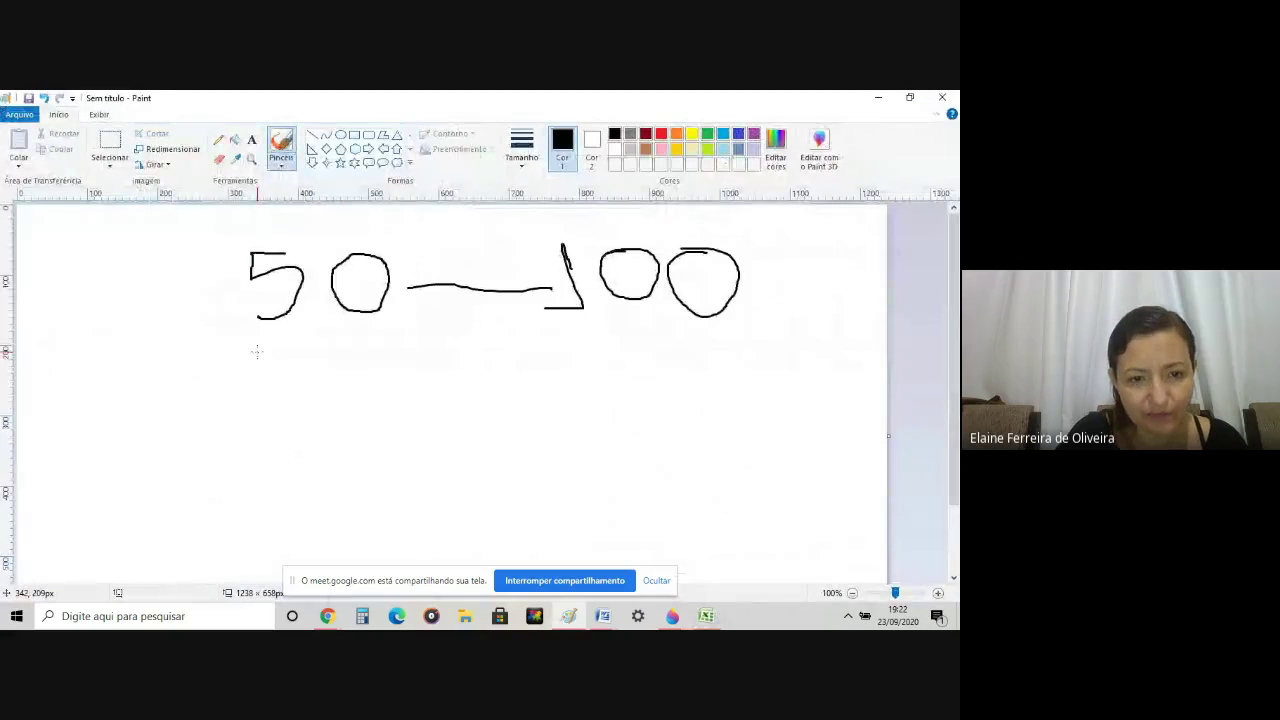
drag(256, 351, 318, 400)
mouse_move(338, 351)
mouse_down()
mouse_move(325, 392)
mouse_move(397, 399)
mouse_move(610, 366)
mouse_up()
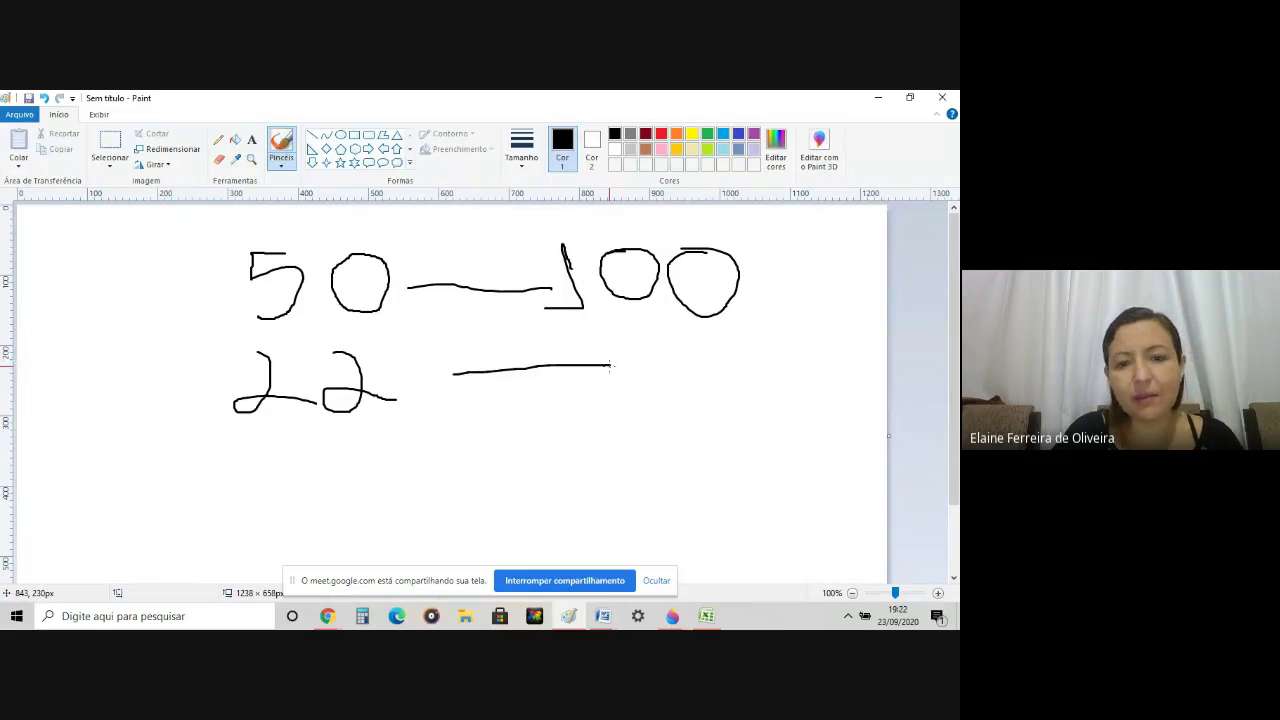
drag(682, 333, 609, 397)
drag(620, 340, 686, 404)
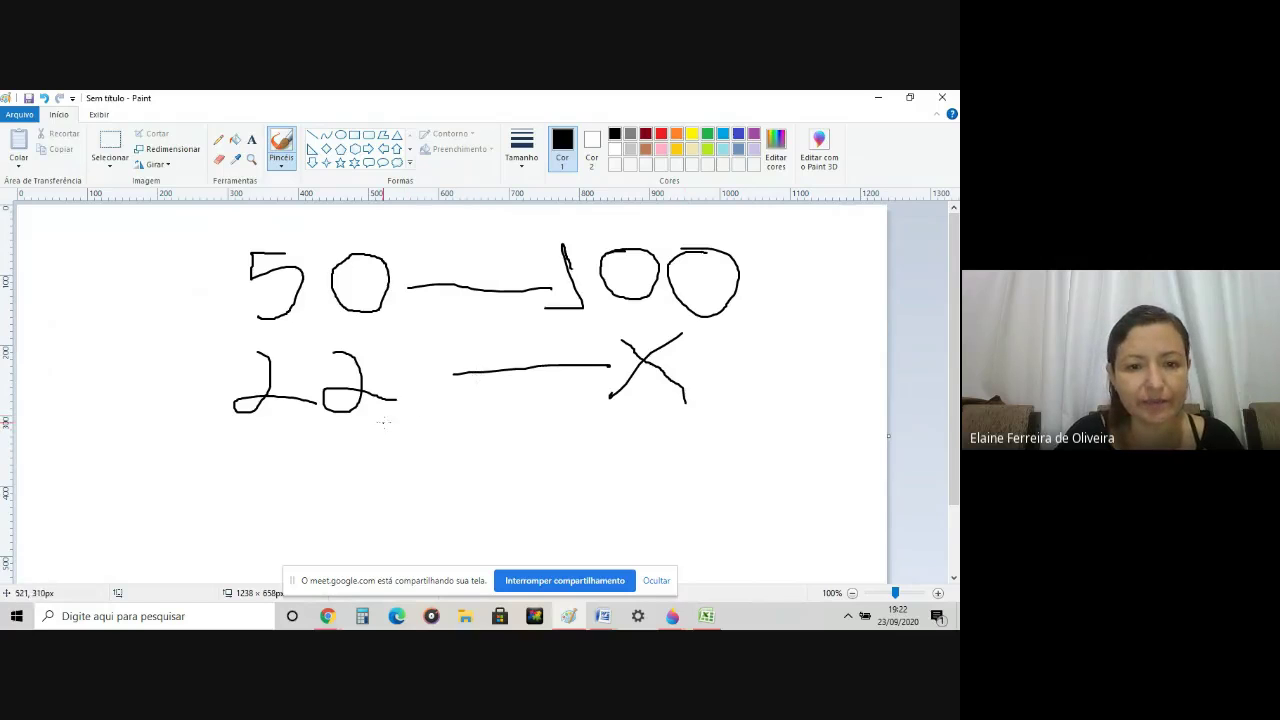
Step: Handwrite the cross-multiplied equation "50x = 2200" below the two proportion lines
mouse_move(388, 421)
mouse_down()
mouse_move(352, 438)
mouse_move(385, 448)
mouse_move(352, 464)
mouse_up()
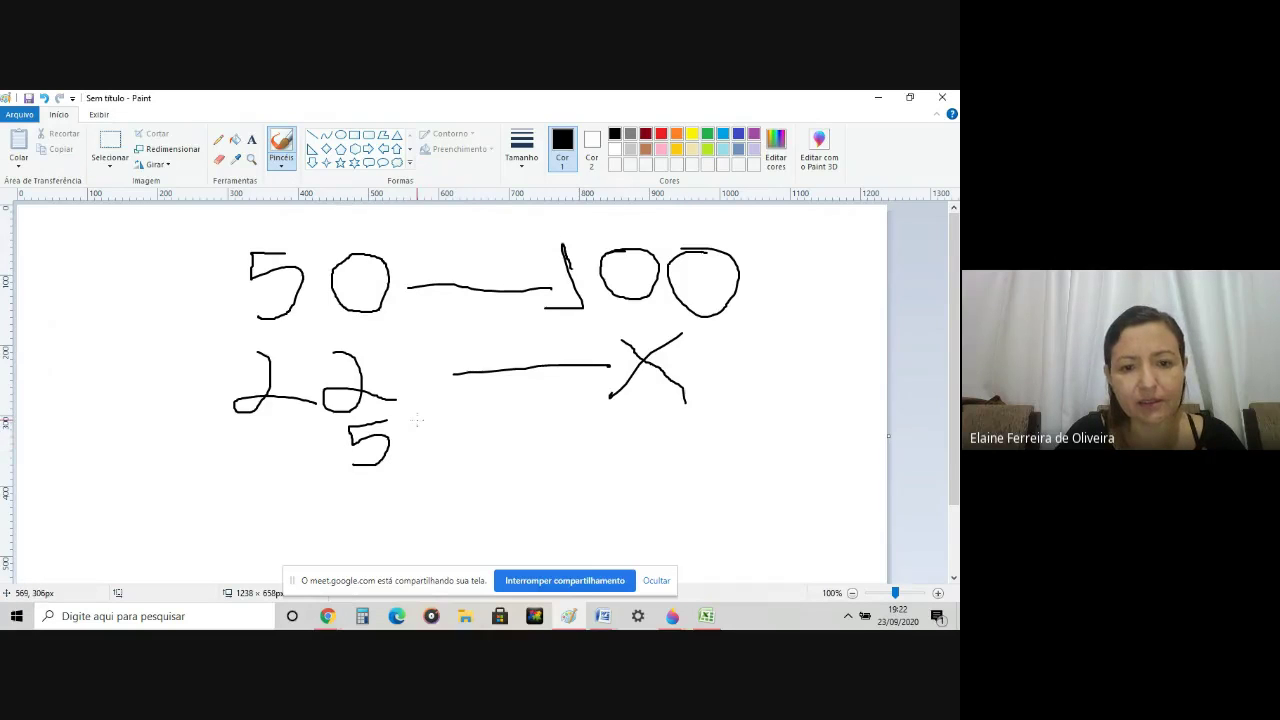
mouse_move(418, 421)
mouse_down()
mouse_move(462, 410)
mouse_move(409, 405)
mouse_up()
mouse_move(528, 434)
mouse_down()
mouse_move(492, 452)
mouse_move(538, 459)
mouse_move(574, 451)
mouse_move(572, 439)
mouse_move(657, 447)
mouse_move(611, 478)
mouse_move(676, 466)
mouse_up()
mouse_move(686, 421)
mouse_down()
mouse_move(700, 458)
mouse_move(736, 472)
mouse_up()
mouse_move(760, 428)
mouse_down()
mouse_move(754, 406)
mouse_move(745, 430)
mouse_up()
mouse_move(842, 408)
mouse_down()
mouse_move(826, 448)
mouse_move(857, 411)
mouse_move(834, 404)
mouse_up()
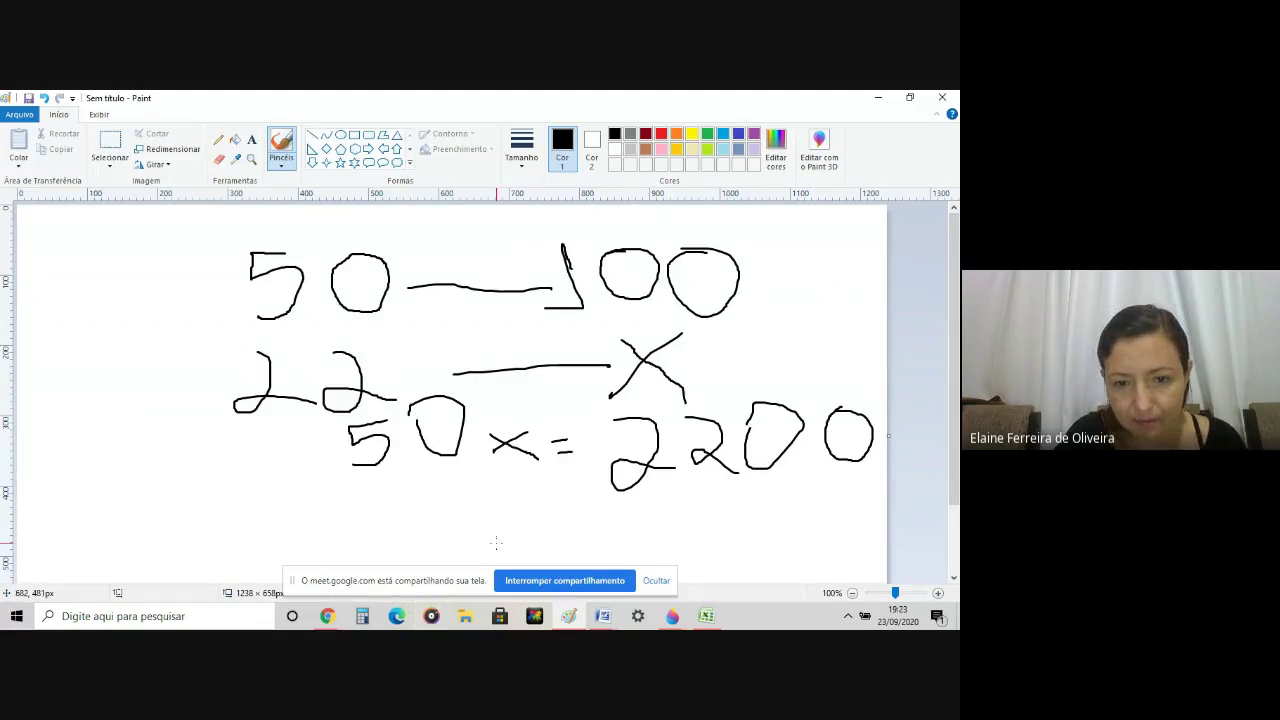
Step: Handwrite the solution "x = 44%" below the equation
drag(517, 508, 478, 533)
mouse_move(478, 507)
mouse_down()
mouse_move(524, 541)
mouse_move(637, 507)
mouse_move(642, 552)
mouse_up()
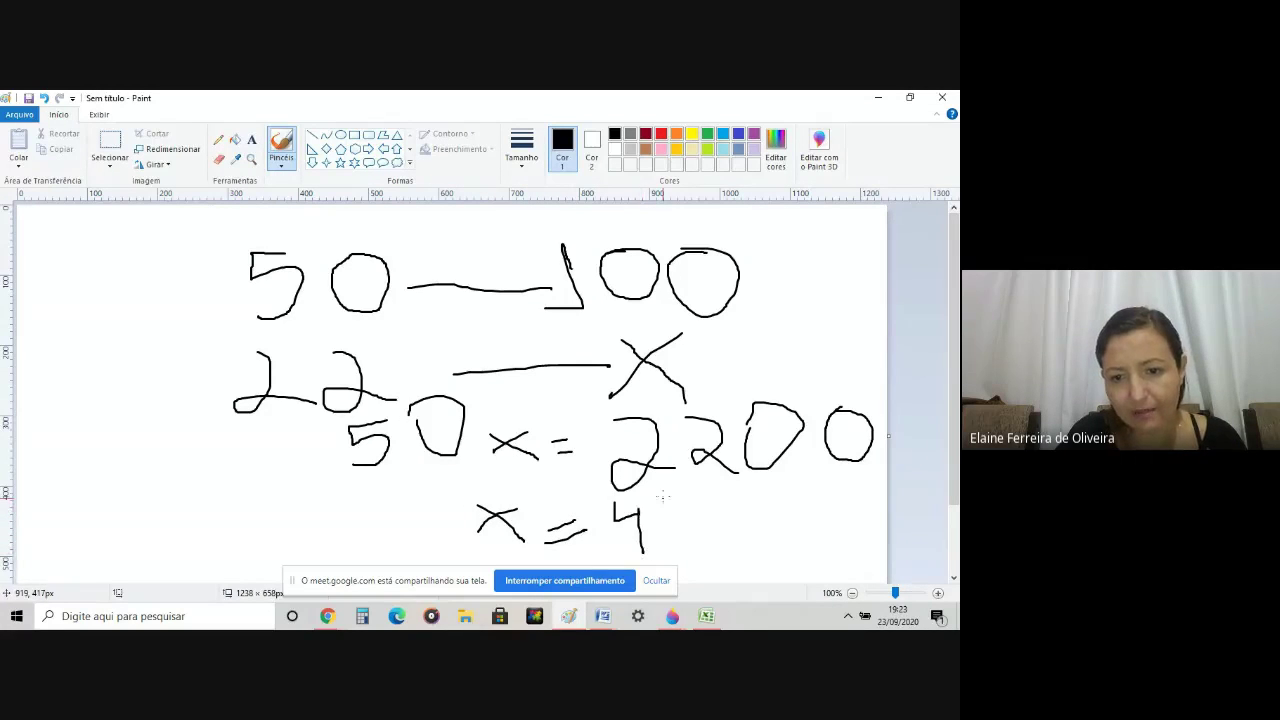
mouse_move(663, 504)
mouse_down()
mouse_move(687, 509)
mouse_move(693, 548)
mouse_up()
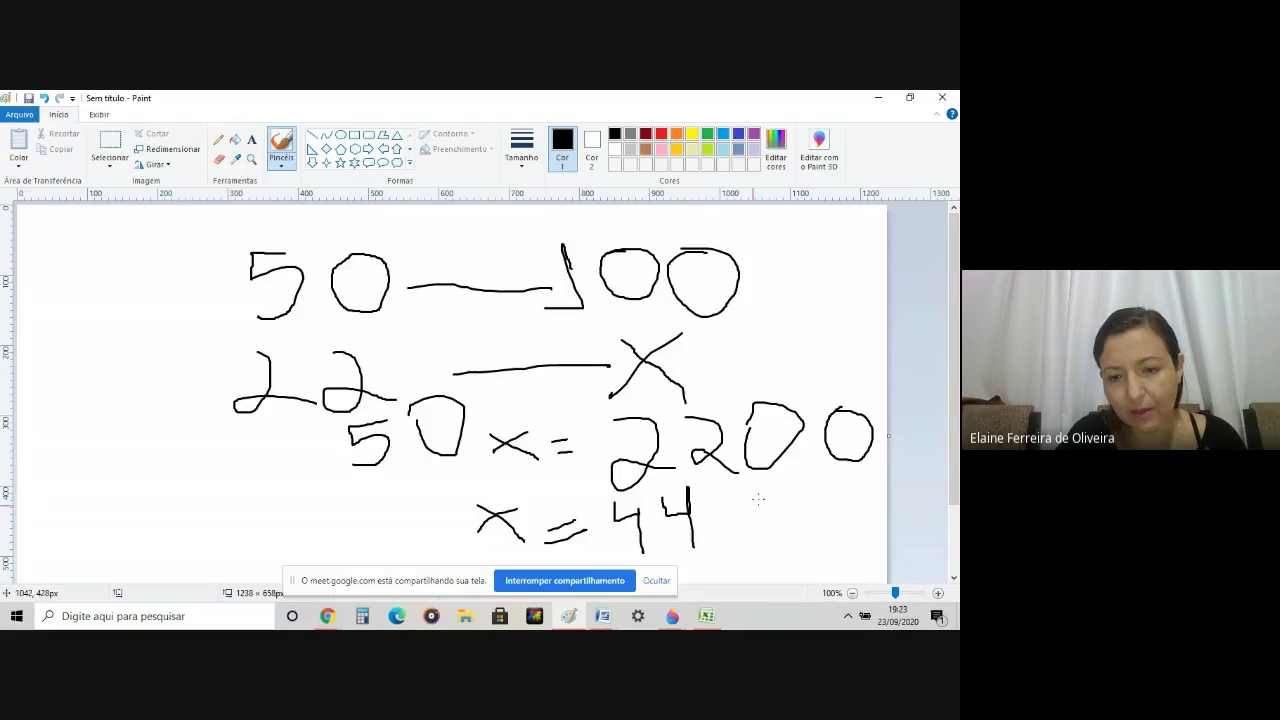
drag(769, 490, 725, 531)
mouse_move(727, 480)
mouse_down()
mouse_move(718, 489)
mouse_move(729, 487)
mouse_up()
mouse_move(754, 530)
mouse_down()
mouse_move(750, 549)
mouse_move(747, 536)
mouse_up()
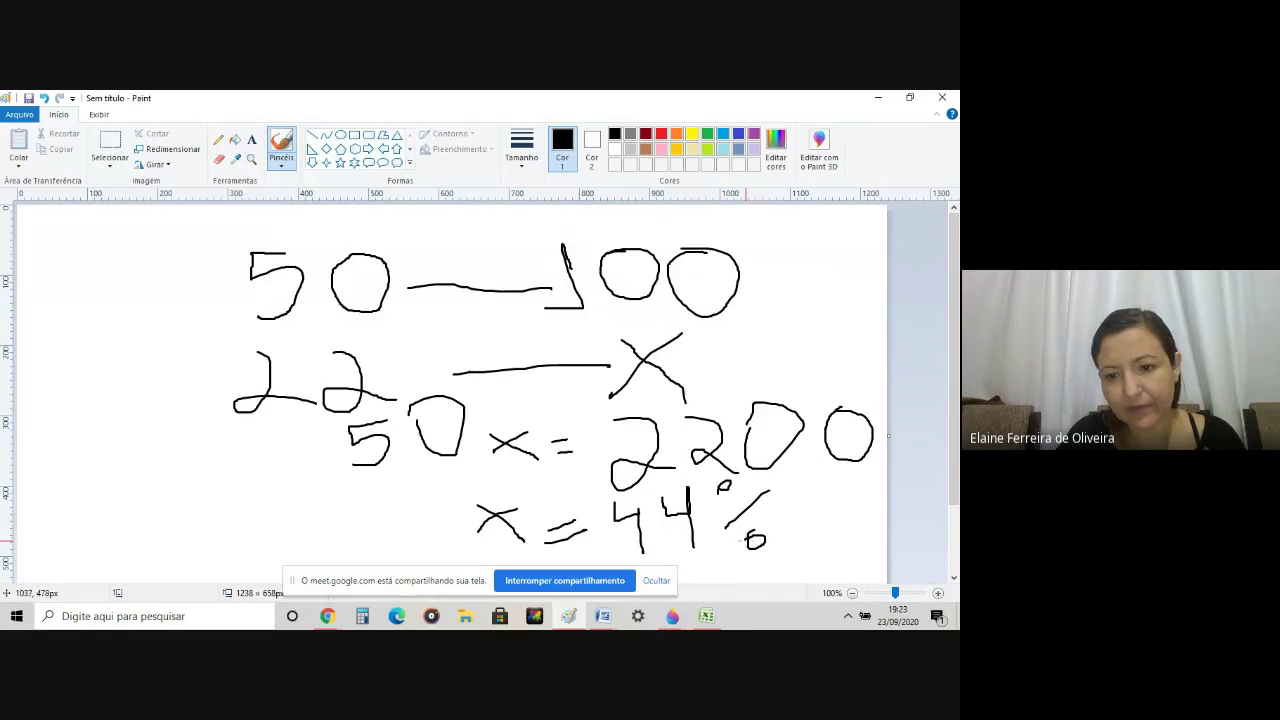
Step: Switch to Excel and enter 44% as the relative frequency for "1 a 3" in cell D2
click(706, 618)
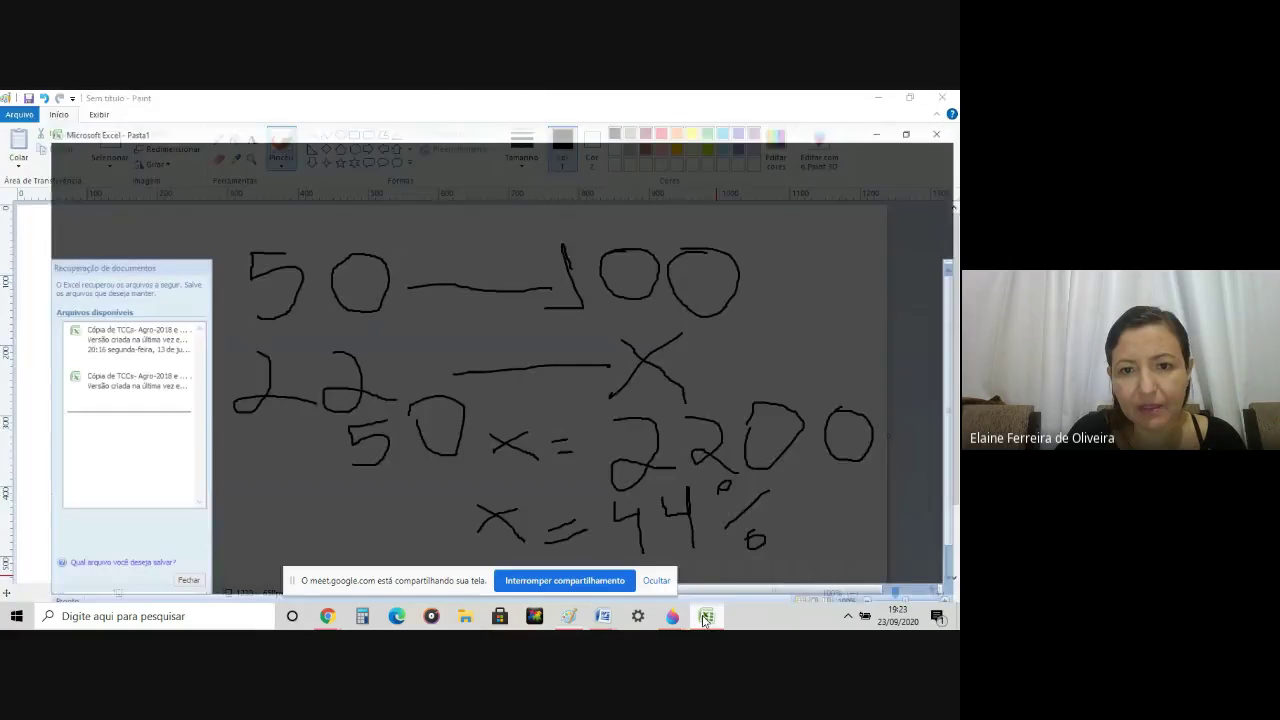
text(%)
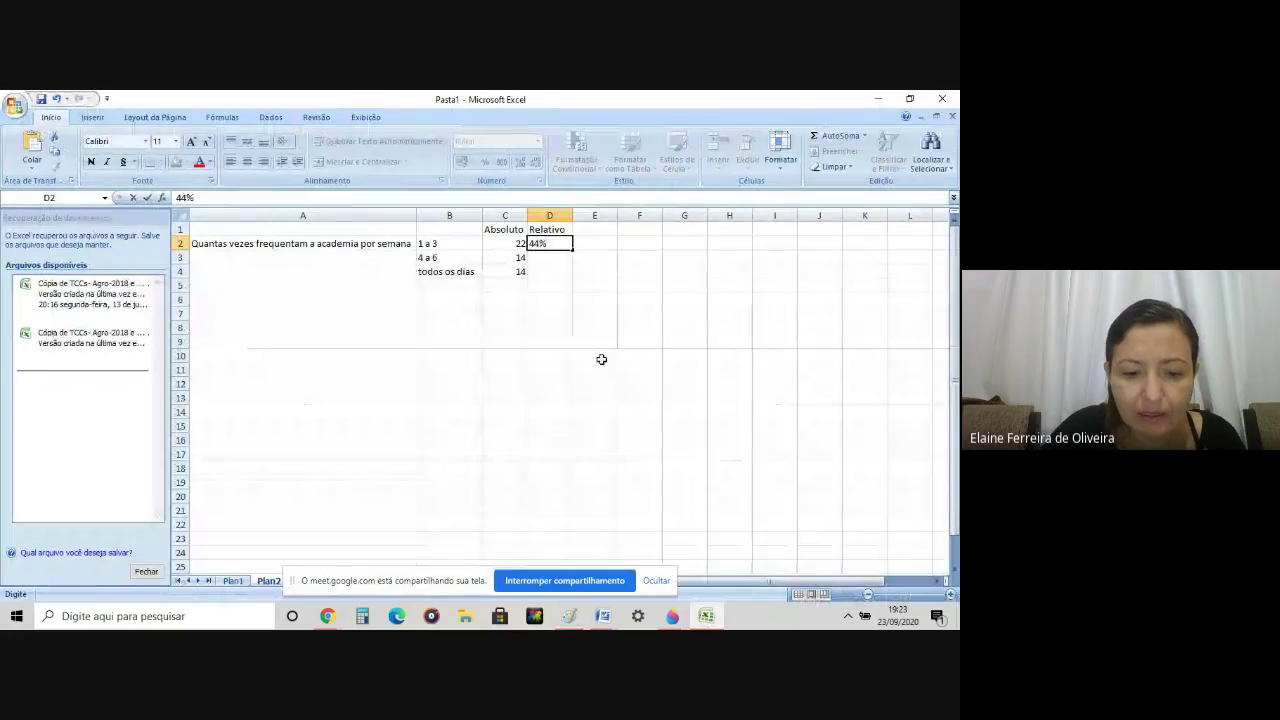
key(Return)
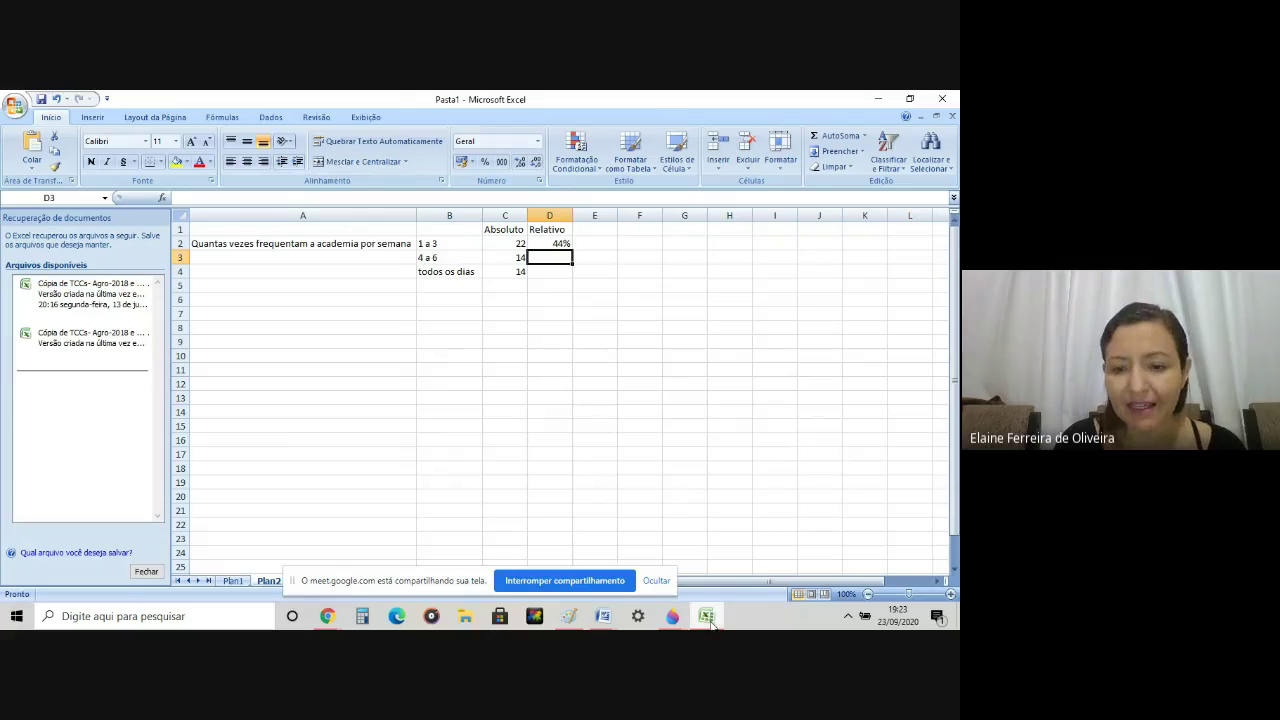
Step: Switch to Paint and try to replace the handwritten "22" with the "4 a 6" frequency, 14
mouse_move(707, 618)
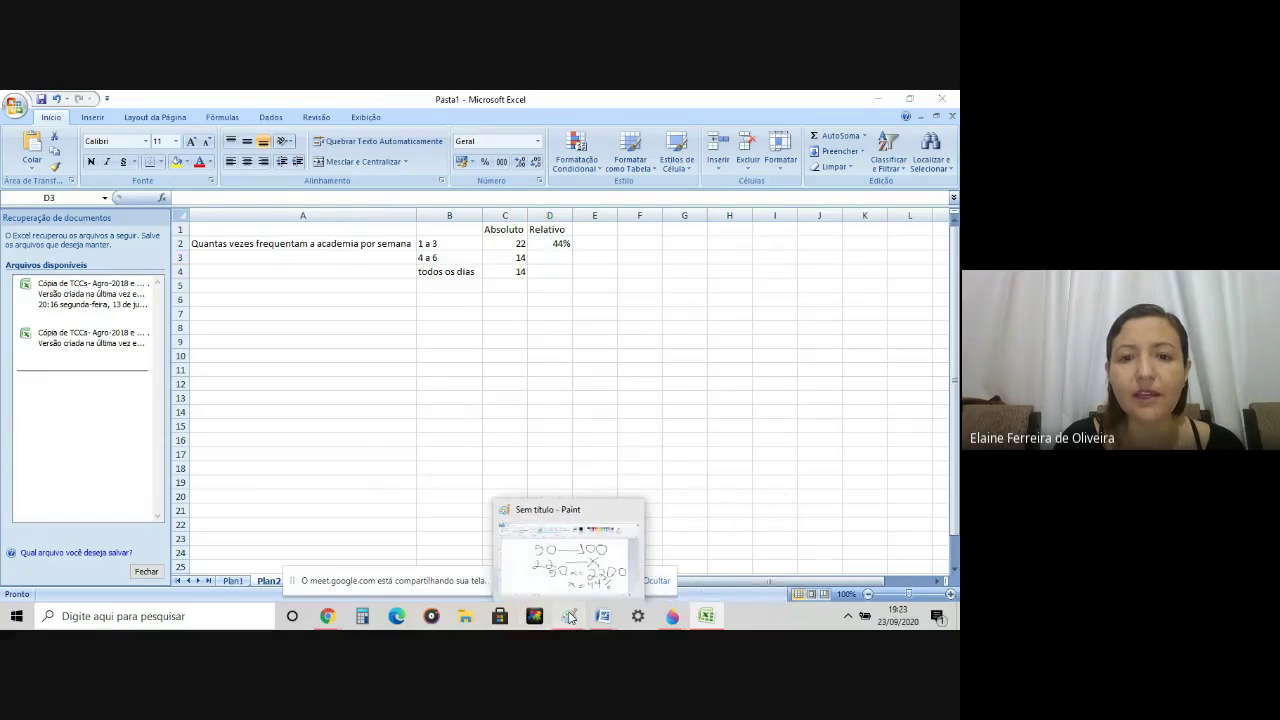
click(571, 540)
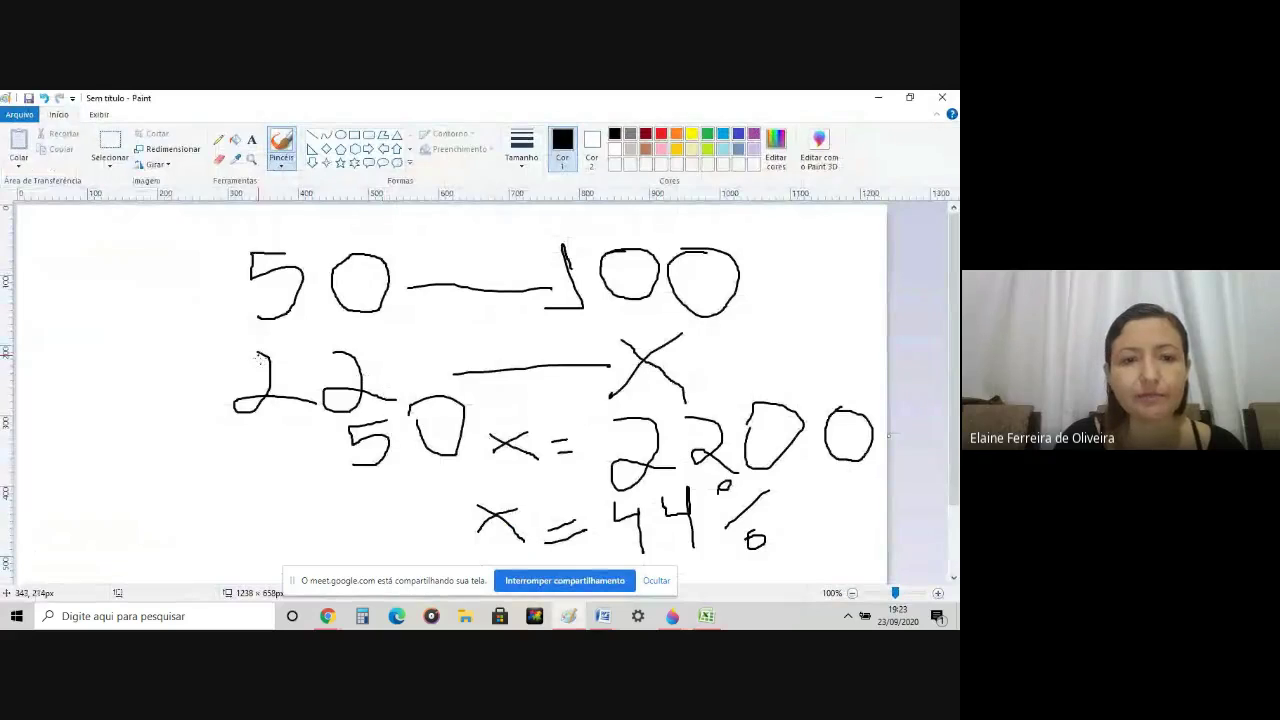
click(219, 159)
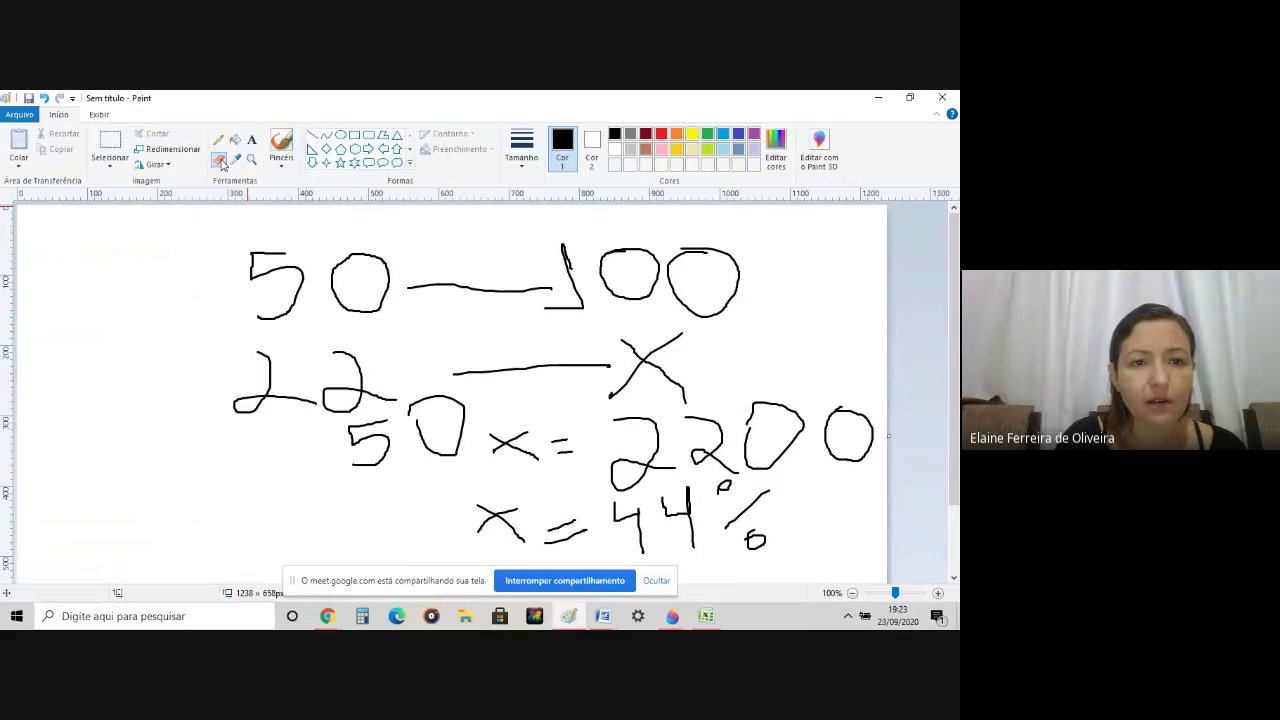
mouse_move(259, 382)
mouse_down()
mouse_move(280, 412)
mouse_move(266, 343)
mouse_move(251, 391)
mouse_move(204, 431)
mouse_move(361, 404)
mouse_move(287, 405)
mouse_move(297, 385)
mouse_move(357, 355)
mouse_move(330, 400)
mouse_move(392, 403)
mouse_move(250, 398)
mouse_move(220, 420)
mouse_move(350, 415)
mouse_up()
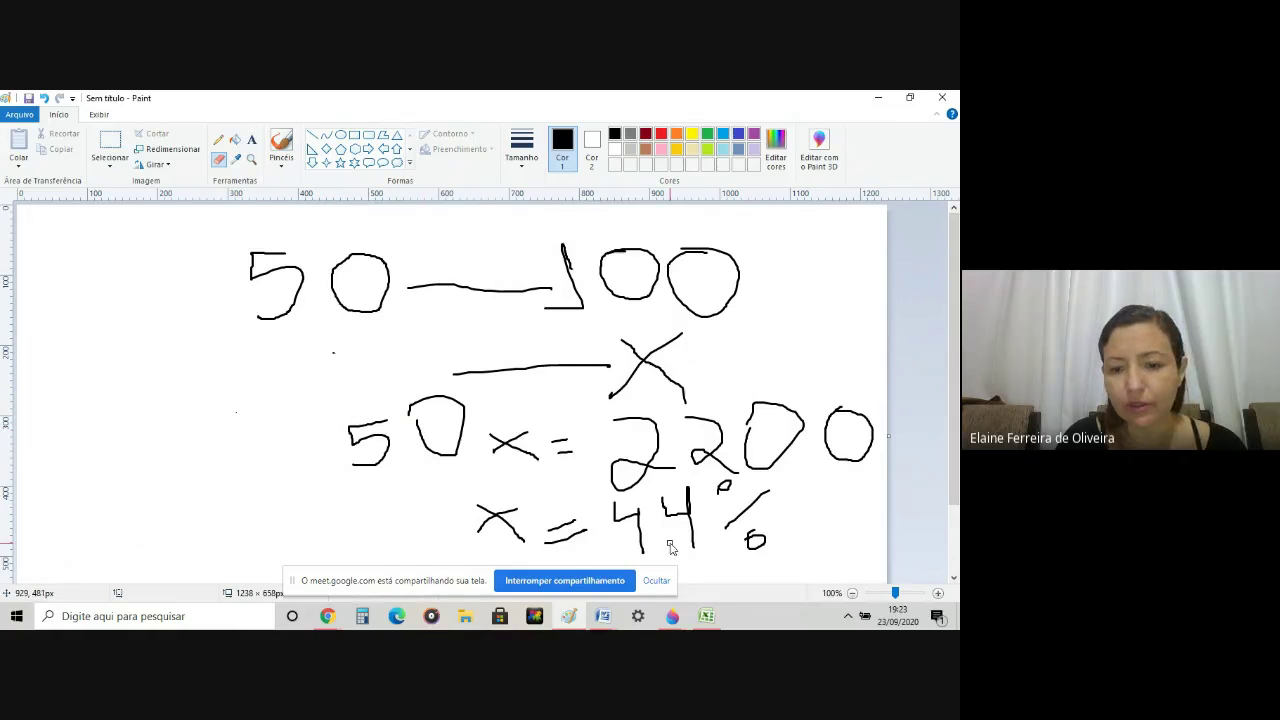
click(707, 617)
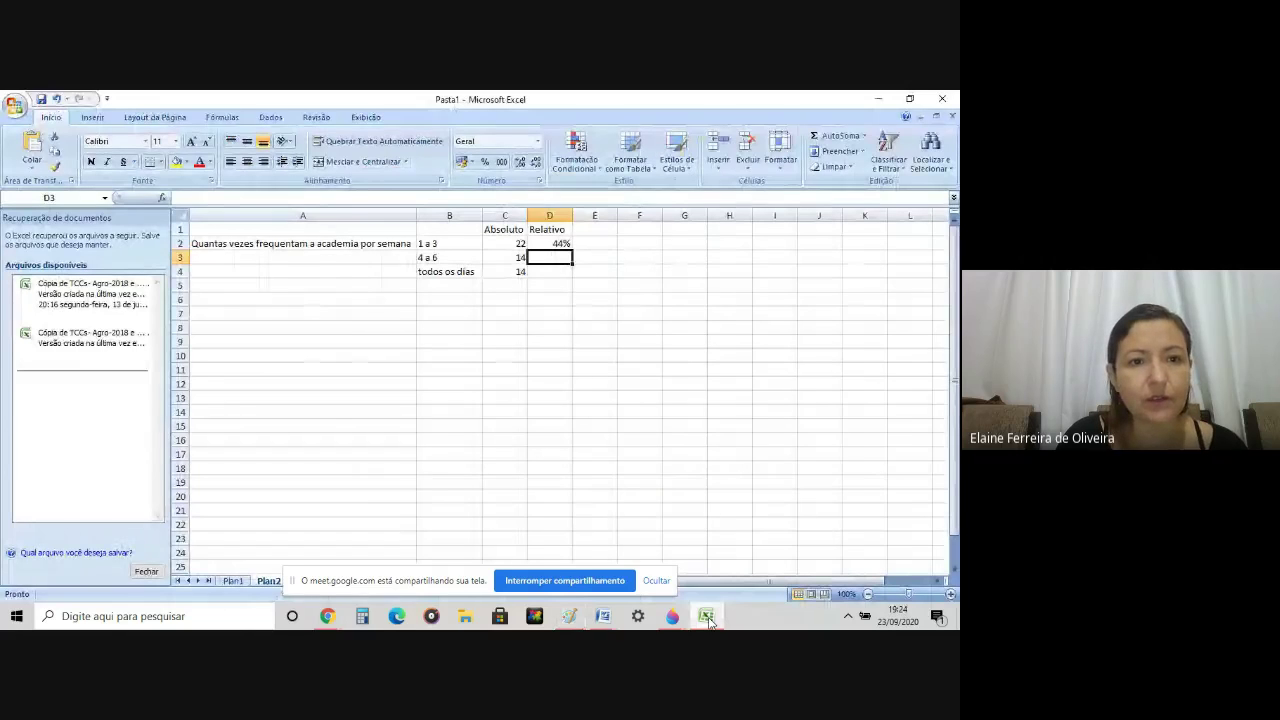
click(707, 618)
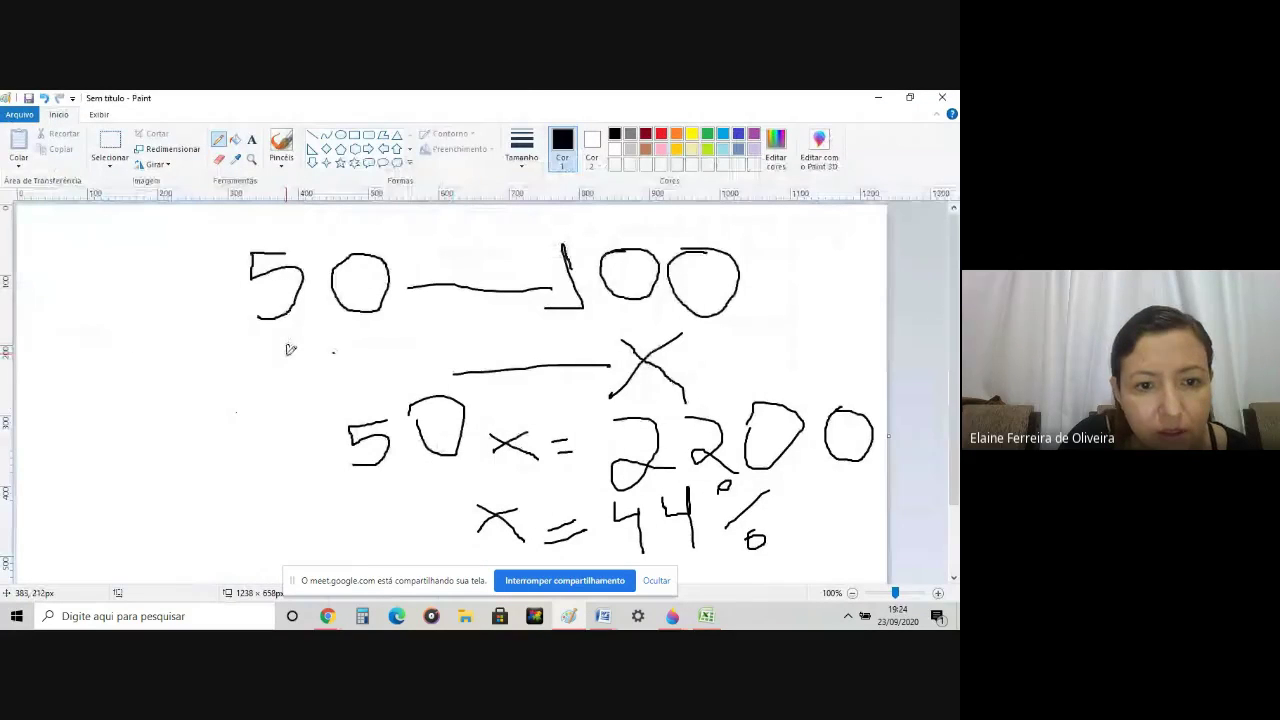
mouse_move(282, 338)
mouse_down()
mouse_move(290, 392)
mouse_move(245, 400)
mouse_up()
mouse_move(369, 337)
mouse_down()
mouse_move(290, 345)
mouse_move(338, 358)
mouse_move(342, 381)
mouse_up()
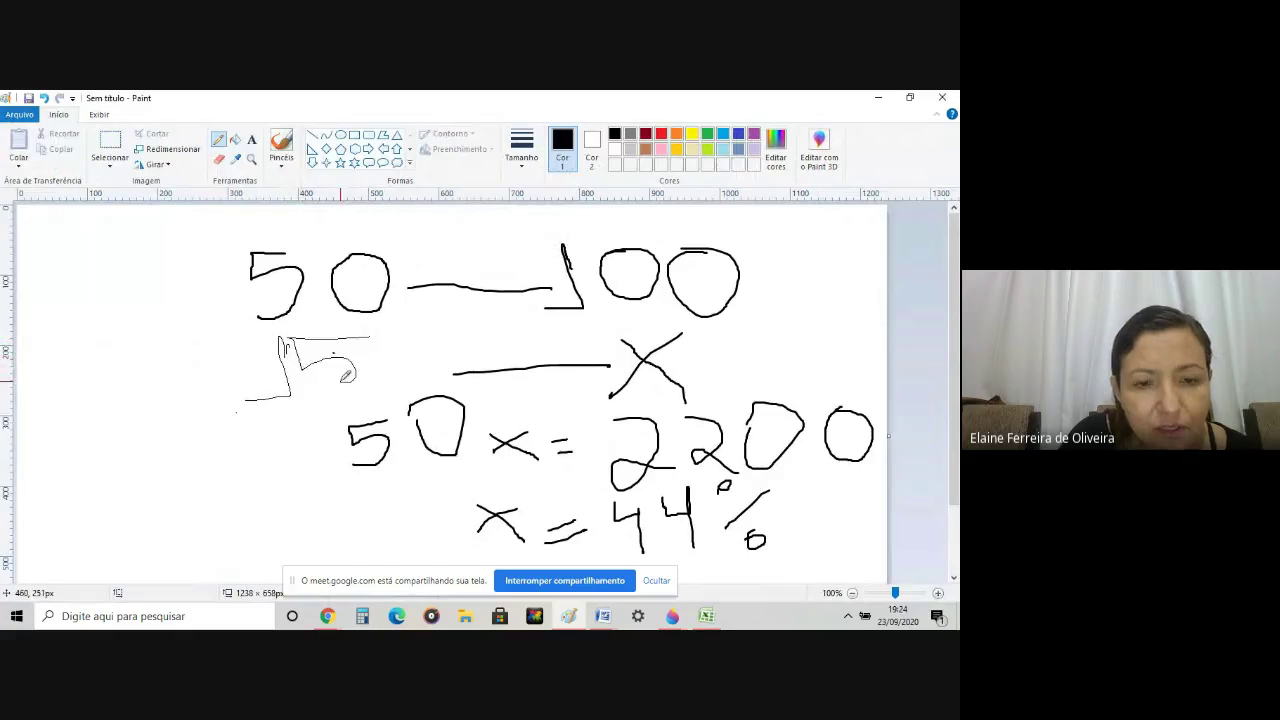
Step: Start a new blank image in Paint
click(22, 115)
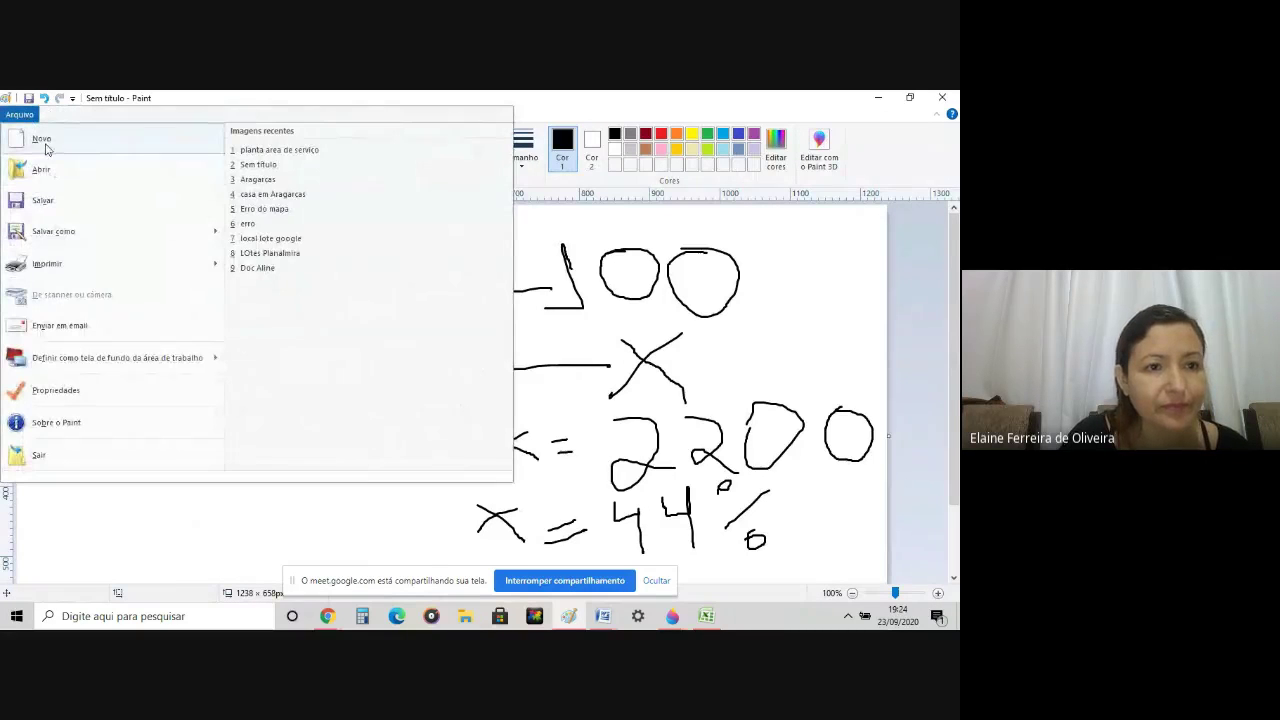
click(38, 138)
click(489, 354)
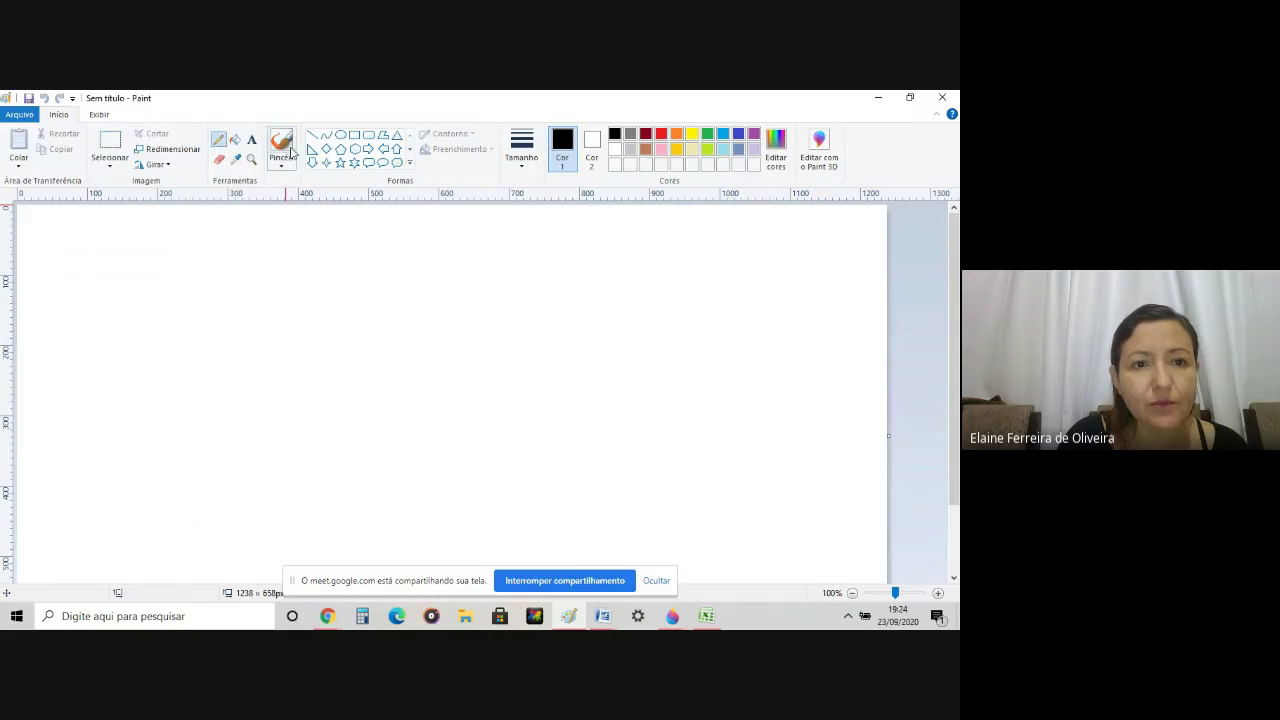
Step: Handwrite the first line of the rule of three, "50 — 100", on the blank canvas with the brush
click(281, 150)
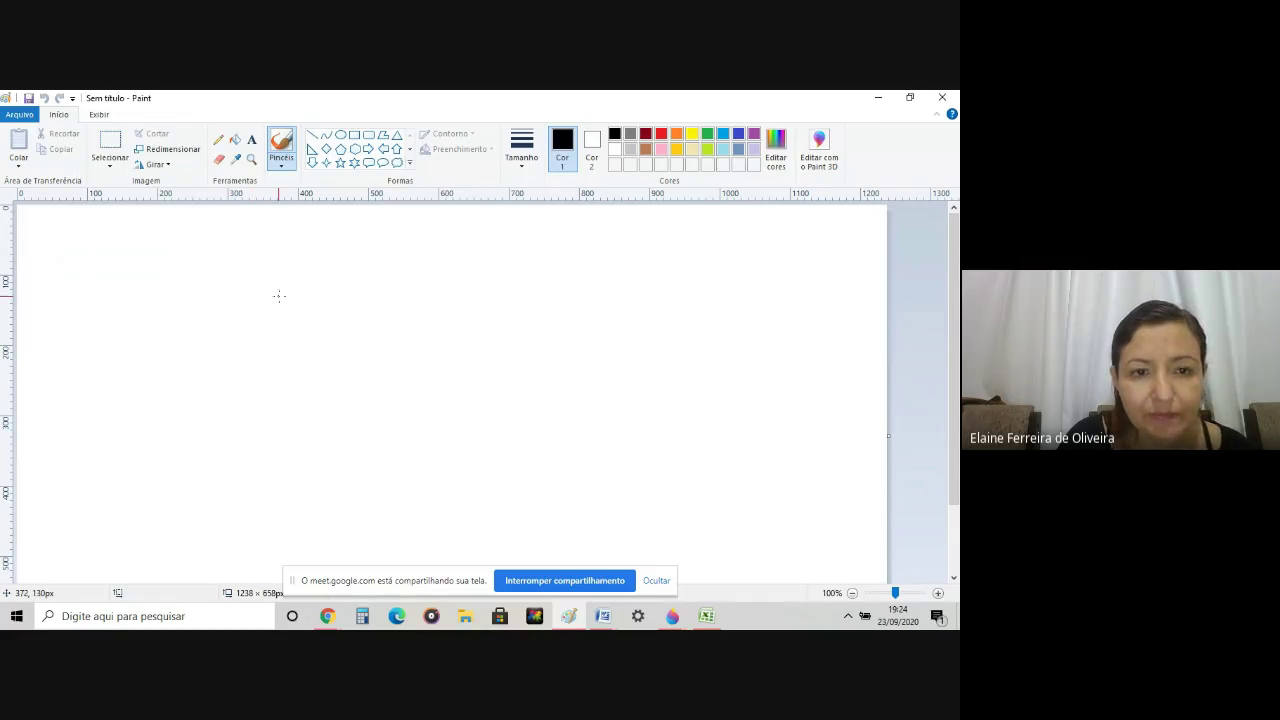
drag(277, 280, 280, 324)
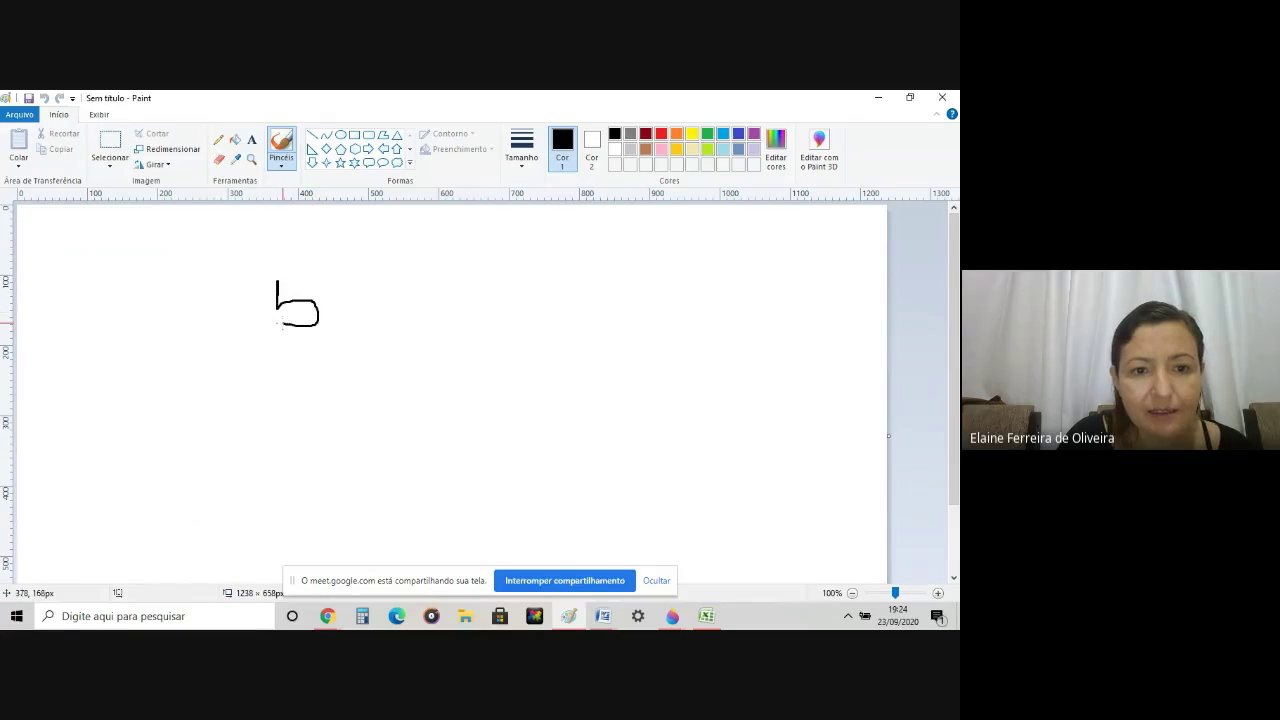
mouse_move(277, 279)
mouse_down()
mouse_move(300, 271)
mouse_move(382, 298)
mouse_move(334, 270)
mouse_up()
mouse_move(444, 300)
mouse_down()
mouse_move(502, 301)
mouse_move(541, 325)
mouse_up()
mouse_move(573, 271)
mouse_down()
mouse_move(626, 324)
mouse_move(660, 264)
mouse_move(626, 264)
mouse_up()
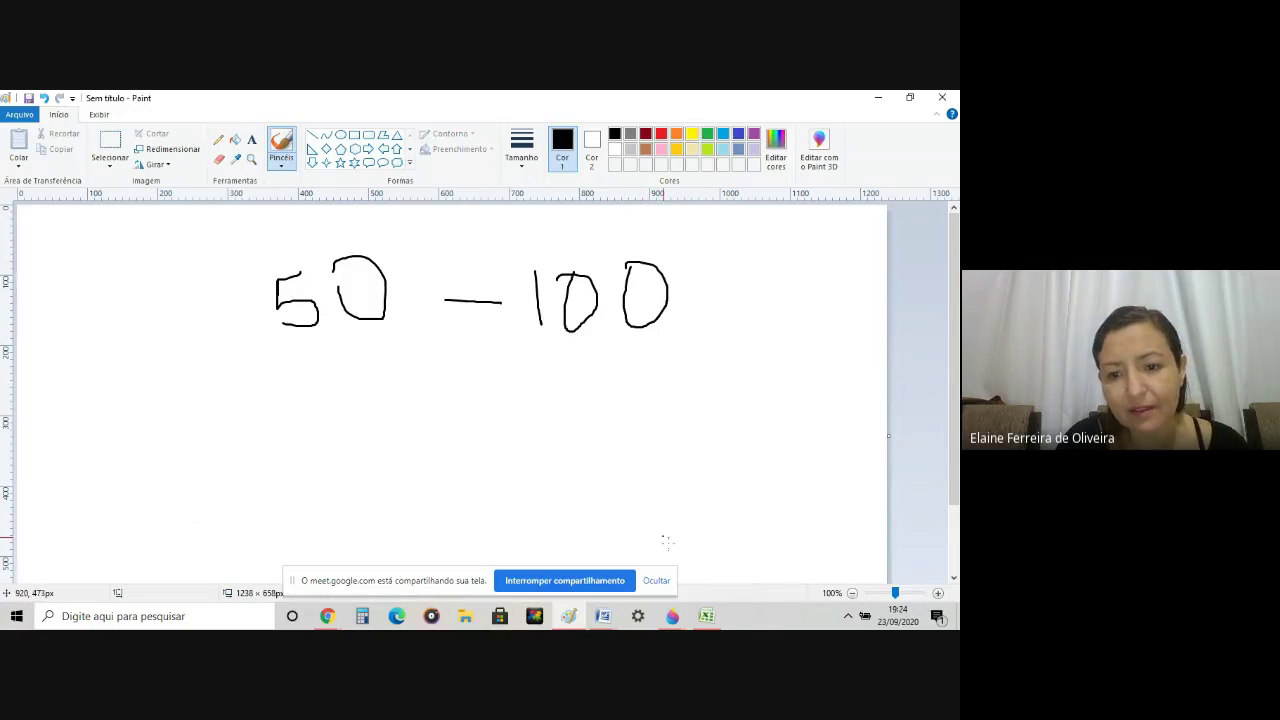
Step: Check the "4 a 6" frequency in the Excel table and handwrite "14 — x" below the first line in Paint
click(706, 617)
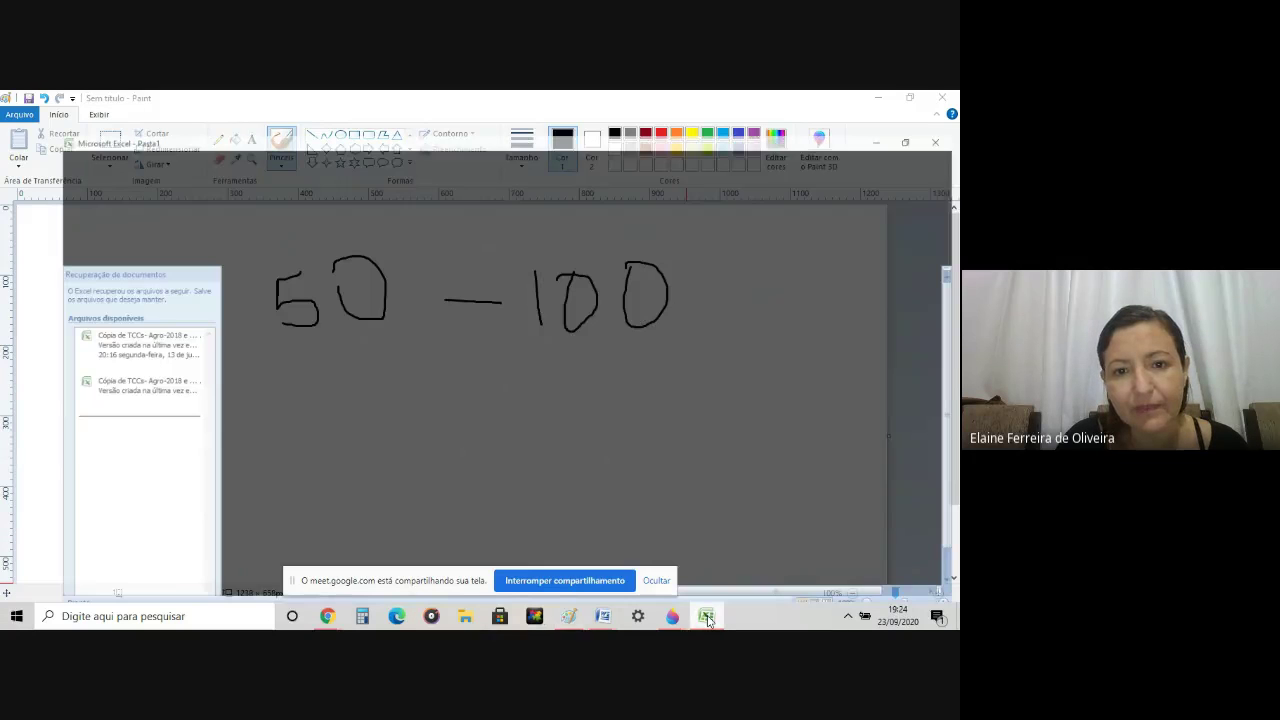
mouse_move(298, 366)
mouse_down()
mouse_move(302, 414)
mouse_move(274, 430)
mouse_up()
mouse_move(323, 364)
mouse_down()
mouse_move(372, 389)
mouse_move(380, 440)
mouse_move(507, 420)
mouse_up()
mouse_move(597, 377)
mouse_down()
mouse_move(563, 398)
mouse_move(595, 418)
mouse_up()
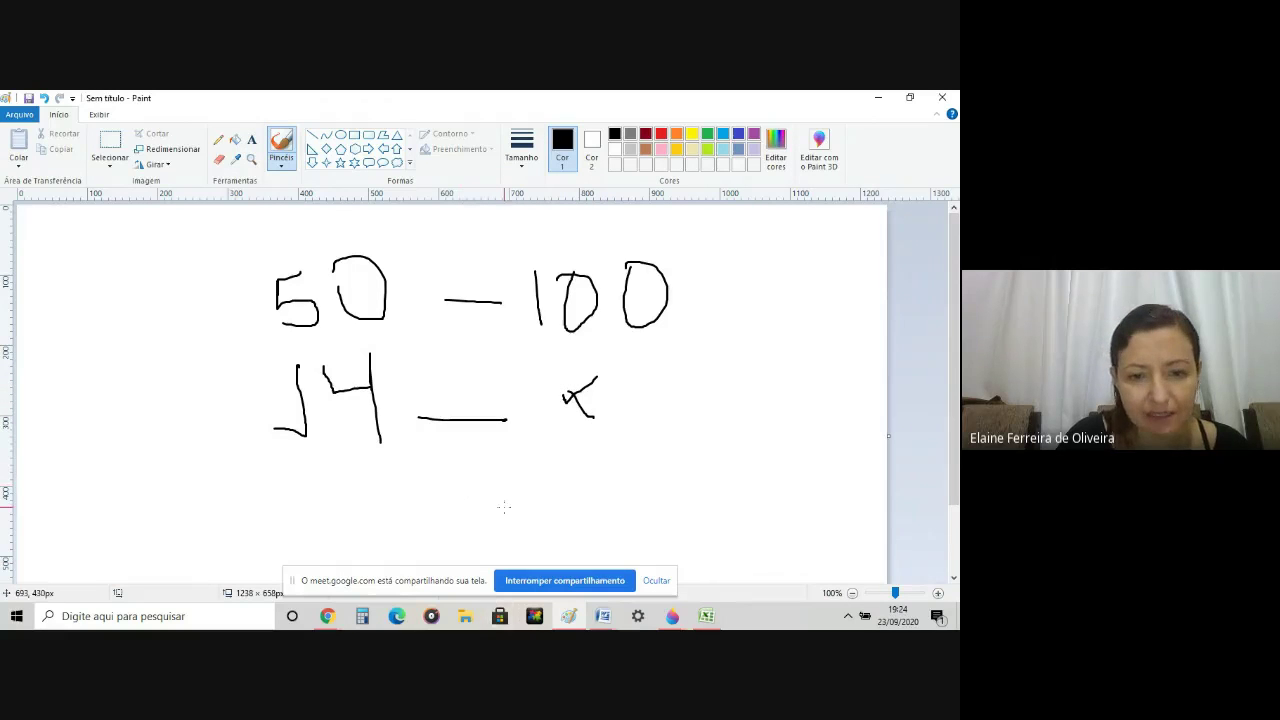
Step: Handwrite the division of 1400 by 50 as a fraction below the proportion lines and strike through the final zeros
drag(489, 468, 495, 532)
mouse_move(522, 486)
mouse_down()
mouse_move(552, 492)
mouse_move(558, 535)
mouse_up()
mouse_move(585, 476)
mouse_down()
mouse_move(612, 524)
mouse_move(580, 470)
mouse_up()
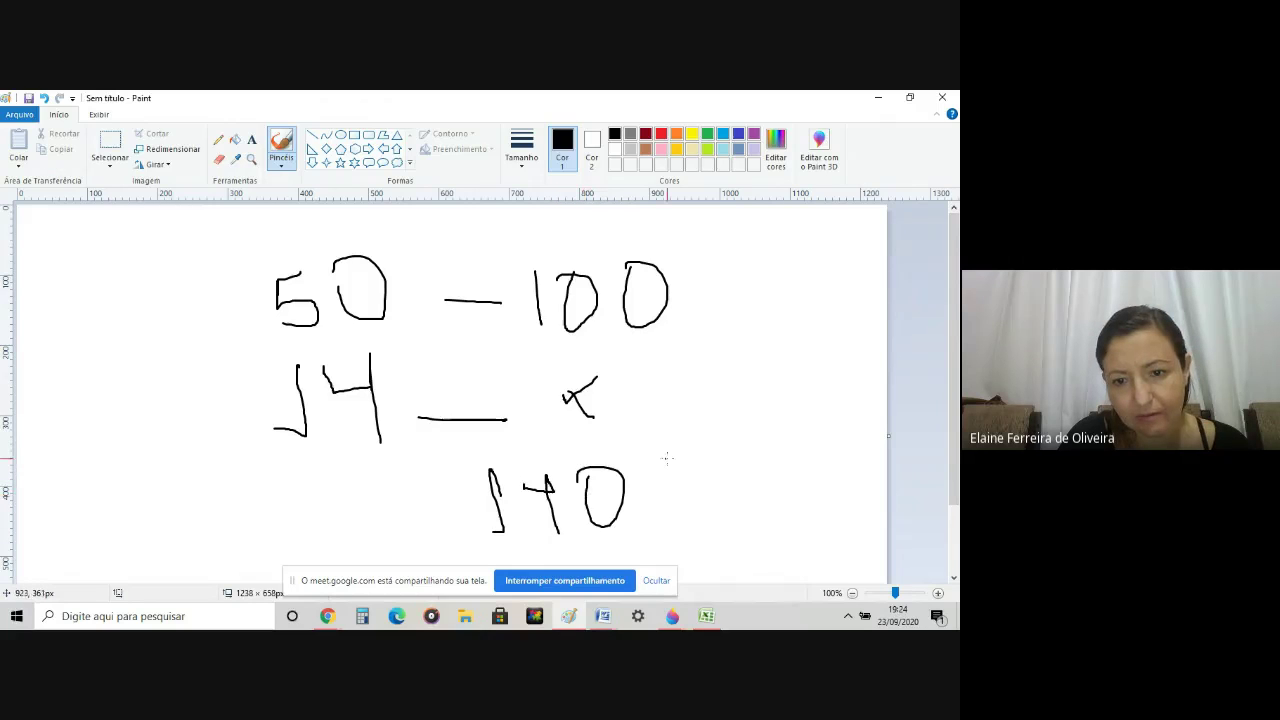
mouse_move(666, 462)
mouse_down()
mouse_move(643, 485)
mouse_move(676, 463)
mouse_move(659, 468)
mouse_up()
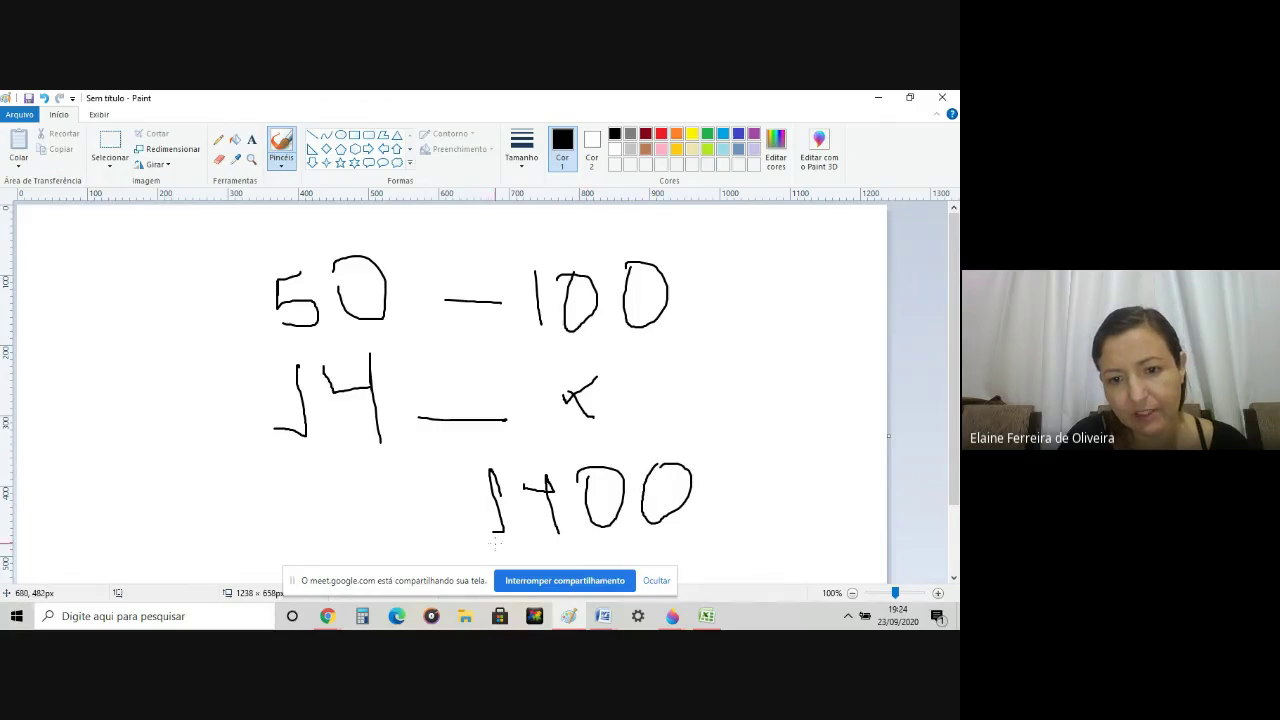
drag(495, 543, 767, 492)
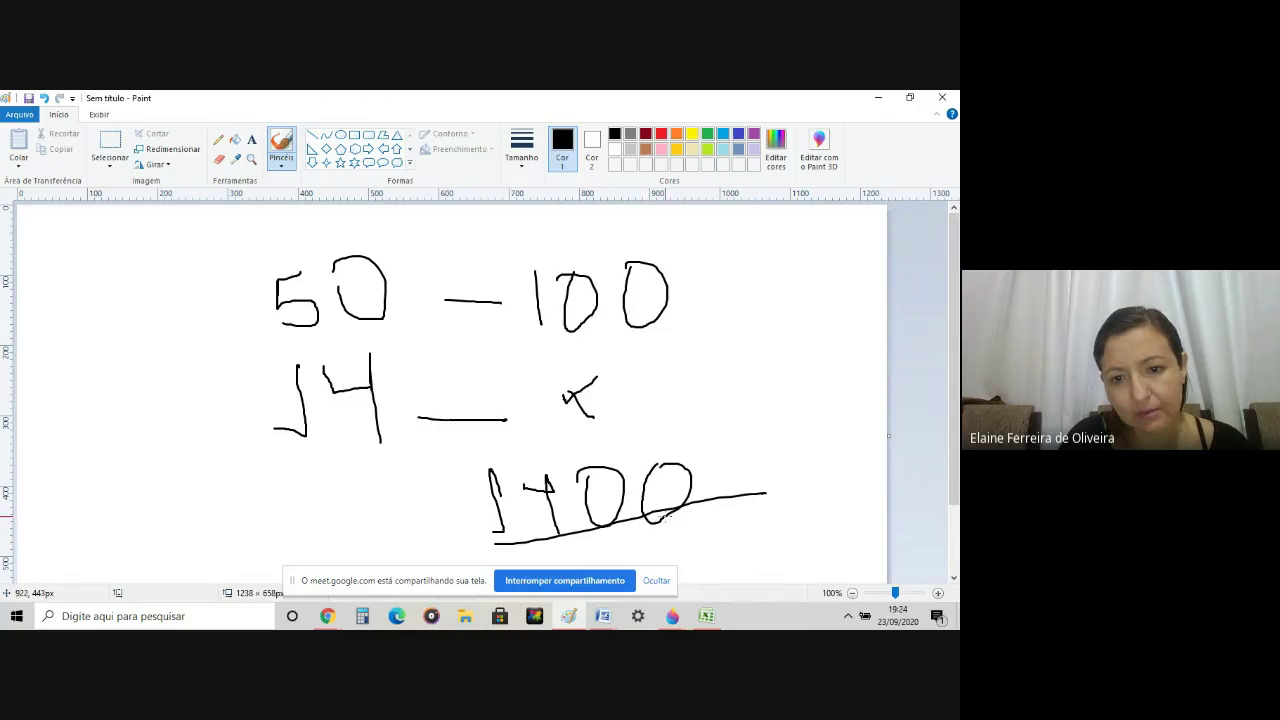
mouse_move(670, 525)
mouse_down()
mouse_move(651, 527)
mouse_move(678, 534)
mouse_move(646, 545)
mouse_up()
mouse_move(718, 518)
mouse_down()
mouse_move(708, 540)
mouse_move(714, 518)
mouse_up()
drag(655, 461, 737, 531)
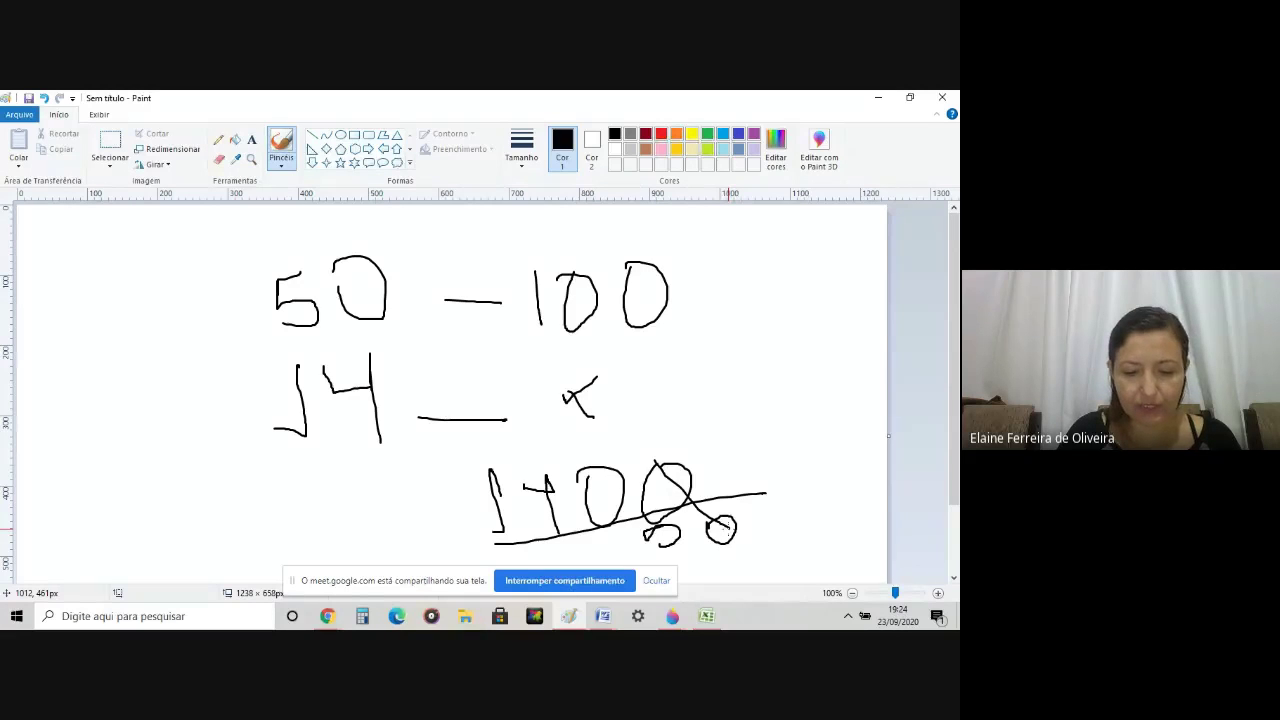
Step: Switch to Excel and enter 28% as the relative frequency for "4 a 6" in cell D3
click(707, 617)
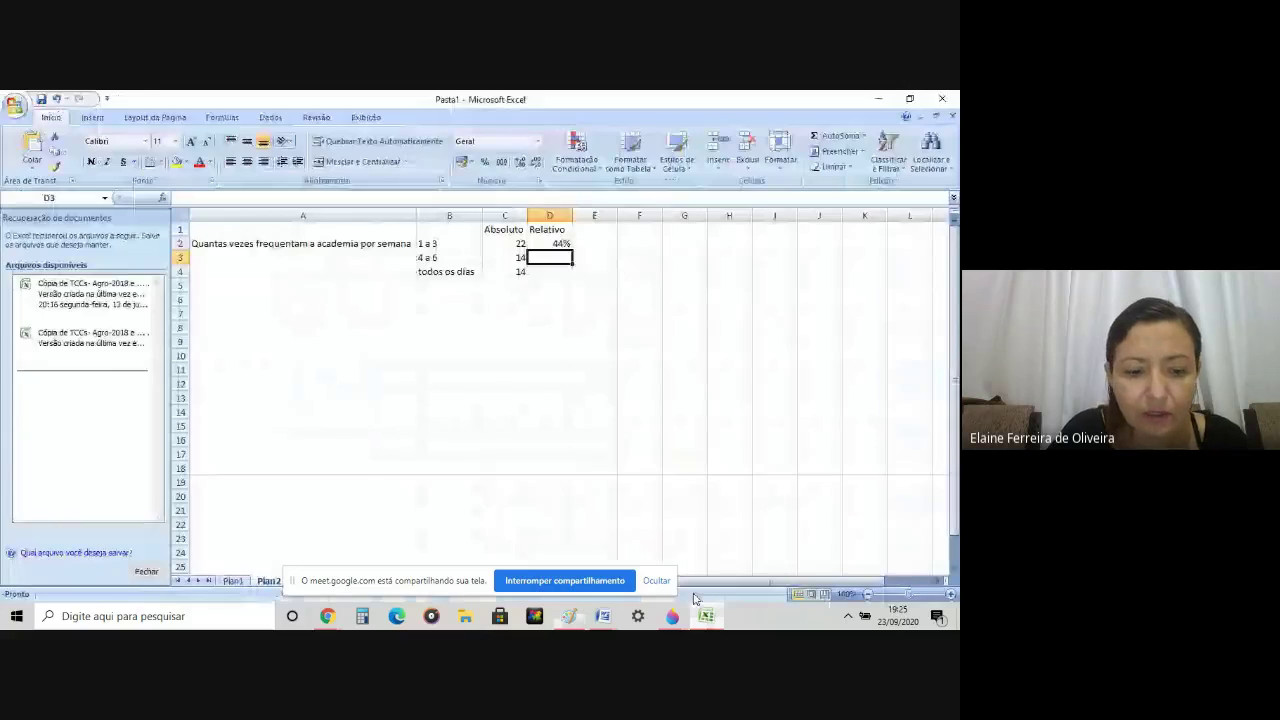
text(28)
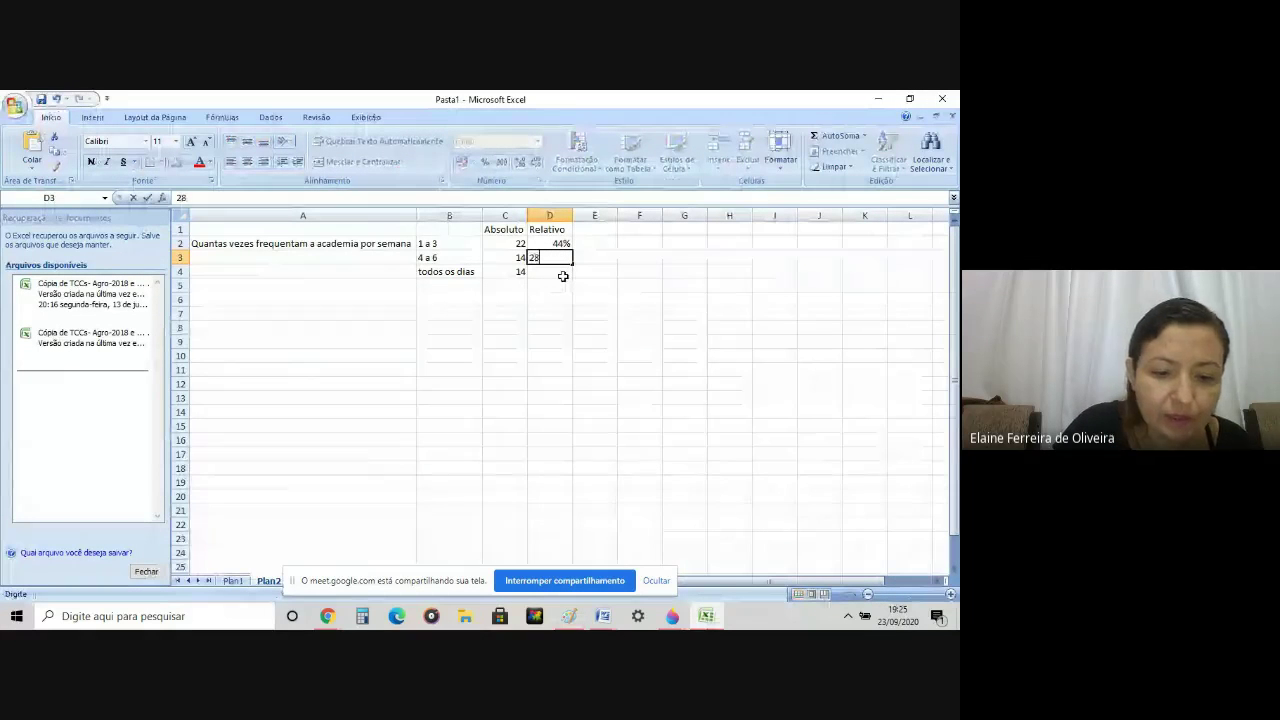
text(%)
key(Return)
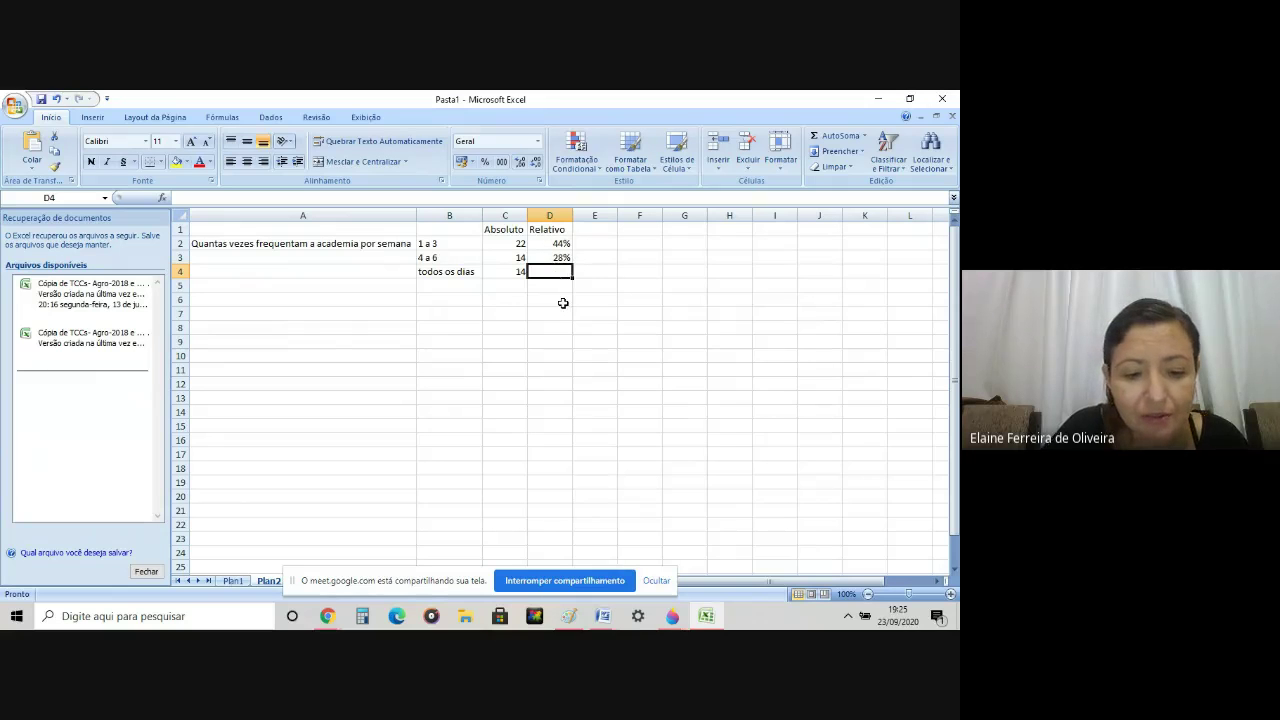
Step: Enter 28% as the relative frequency for "todos os dias" in cell D4
text(72%)
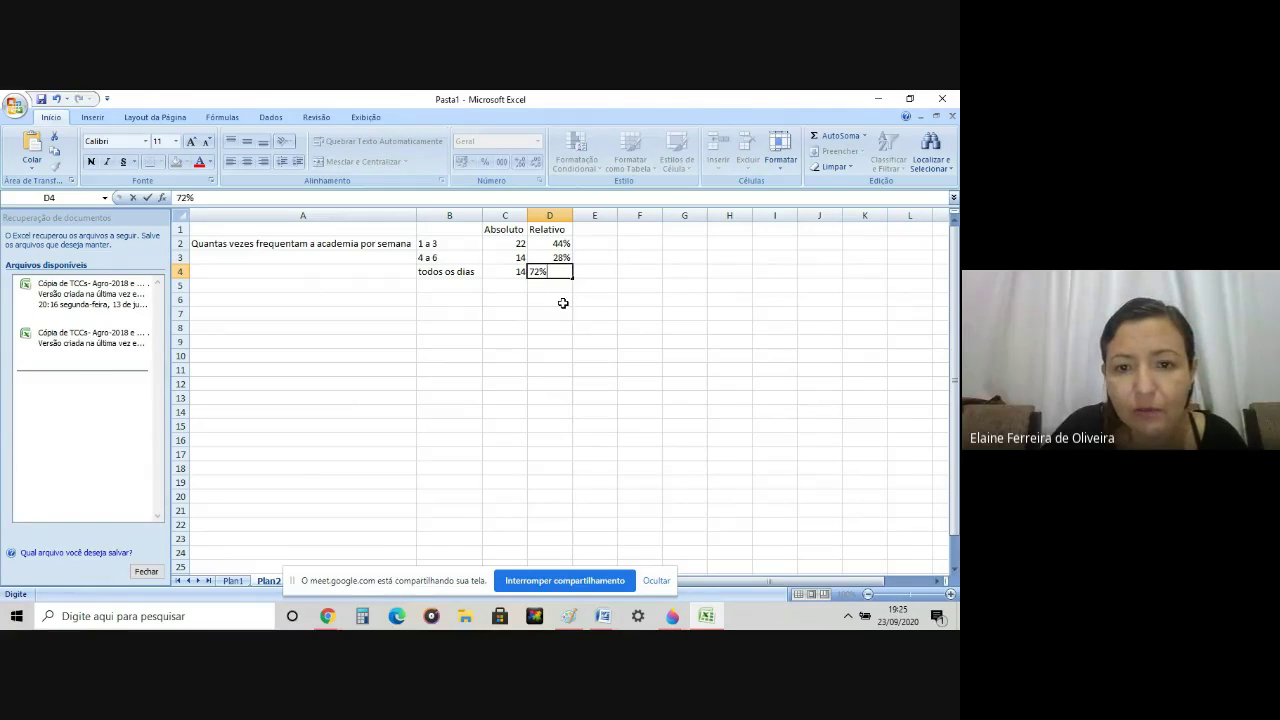
key(Left)
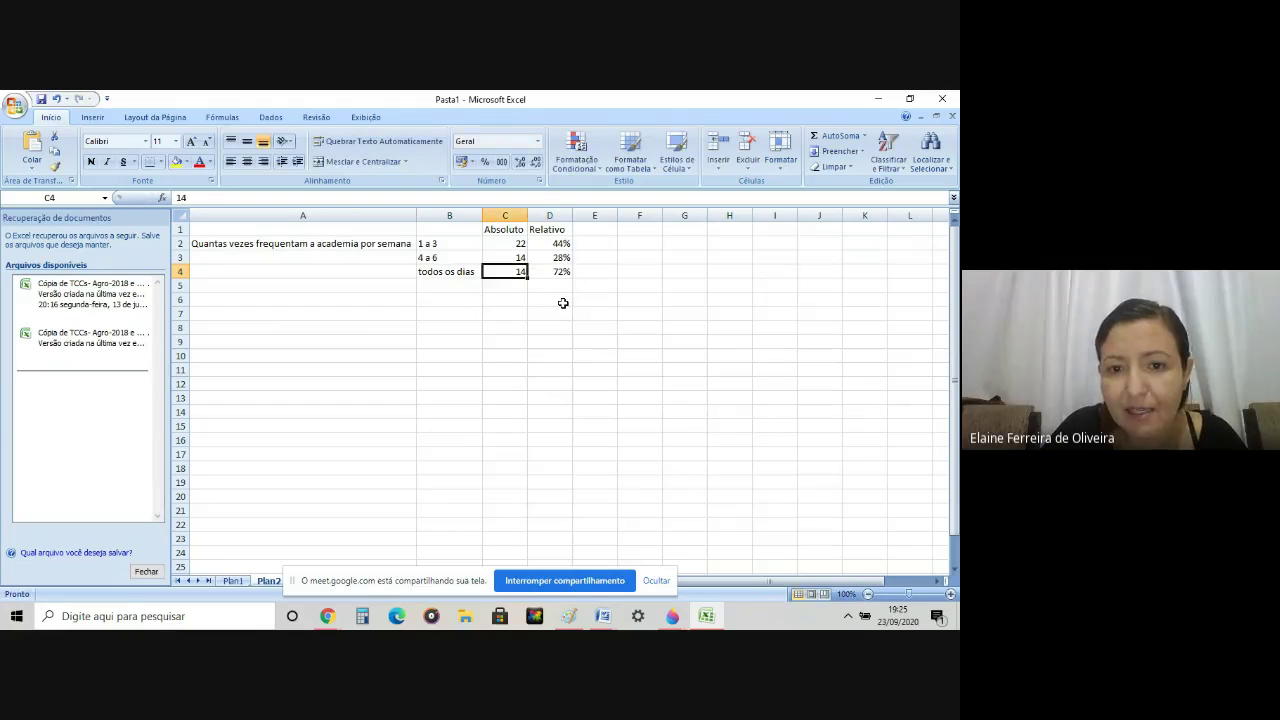
key(Right)
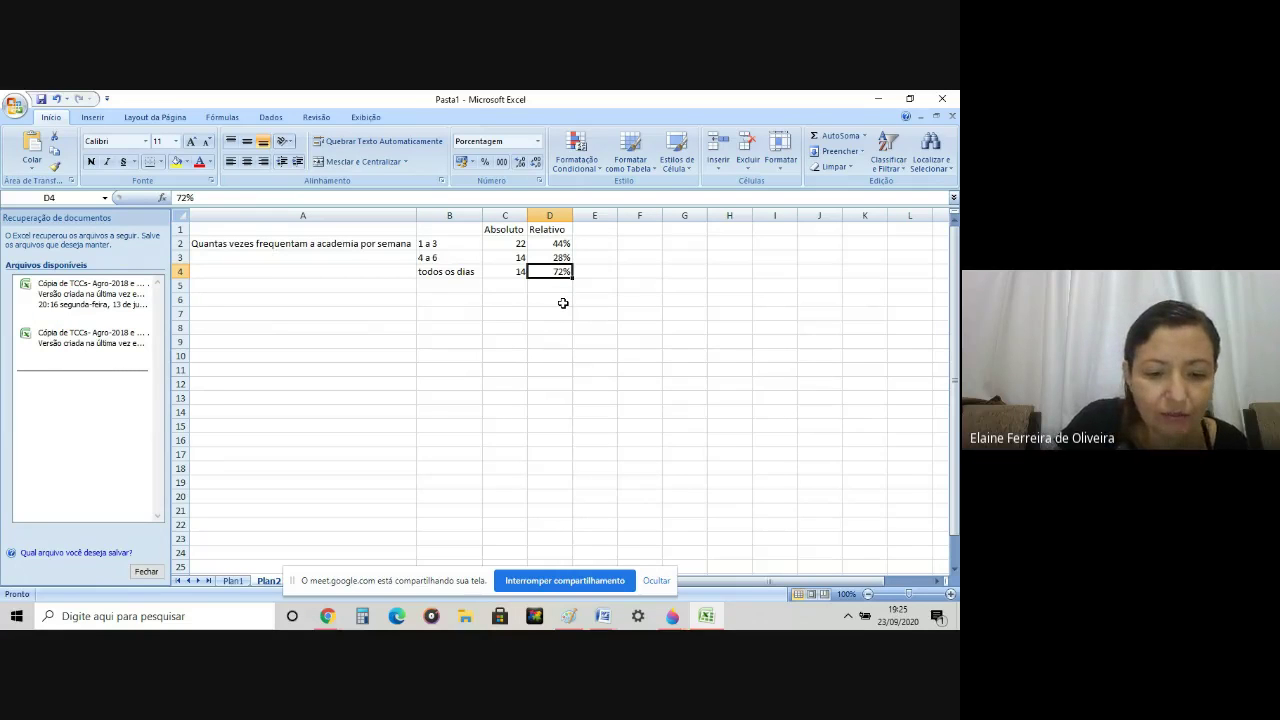
text(2)
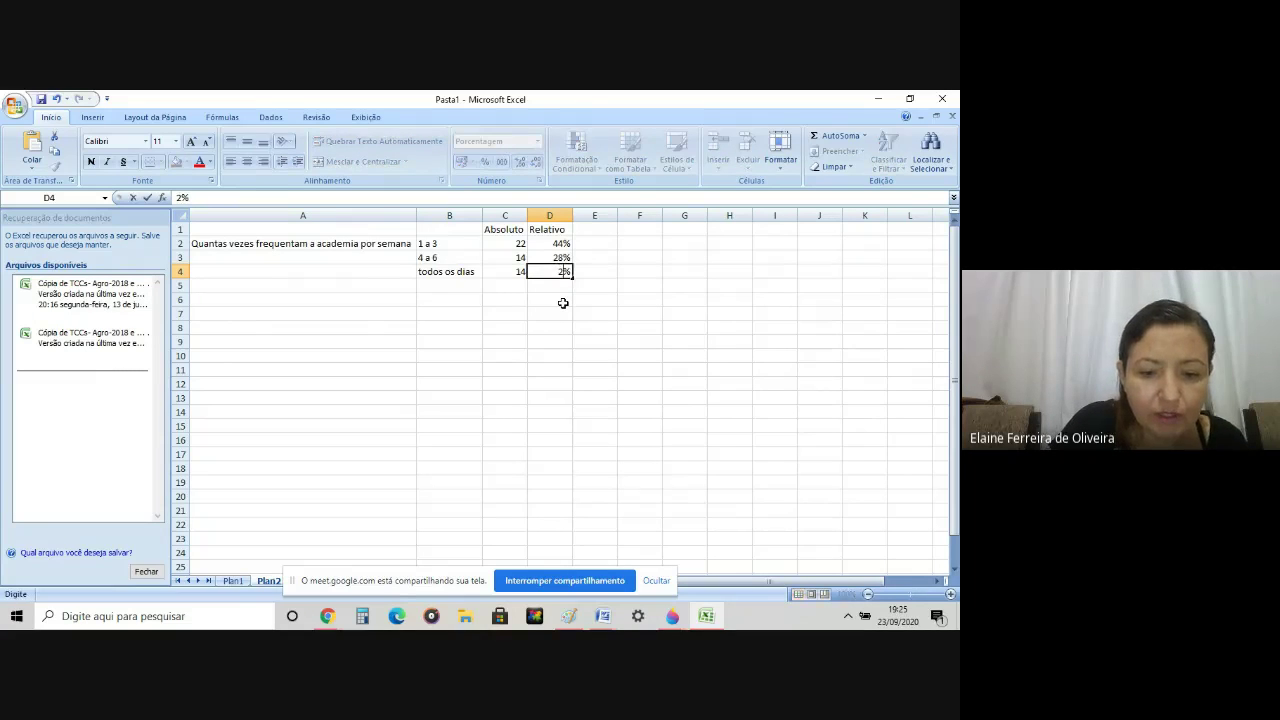
text(8)
key(Return)
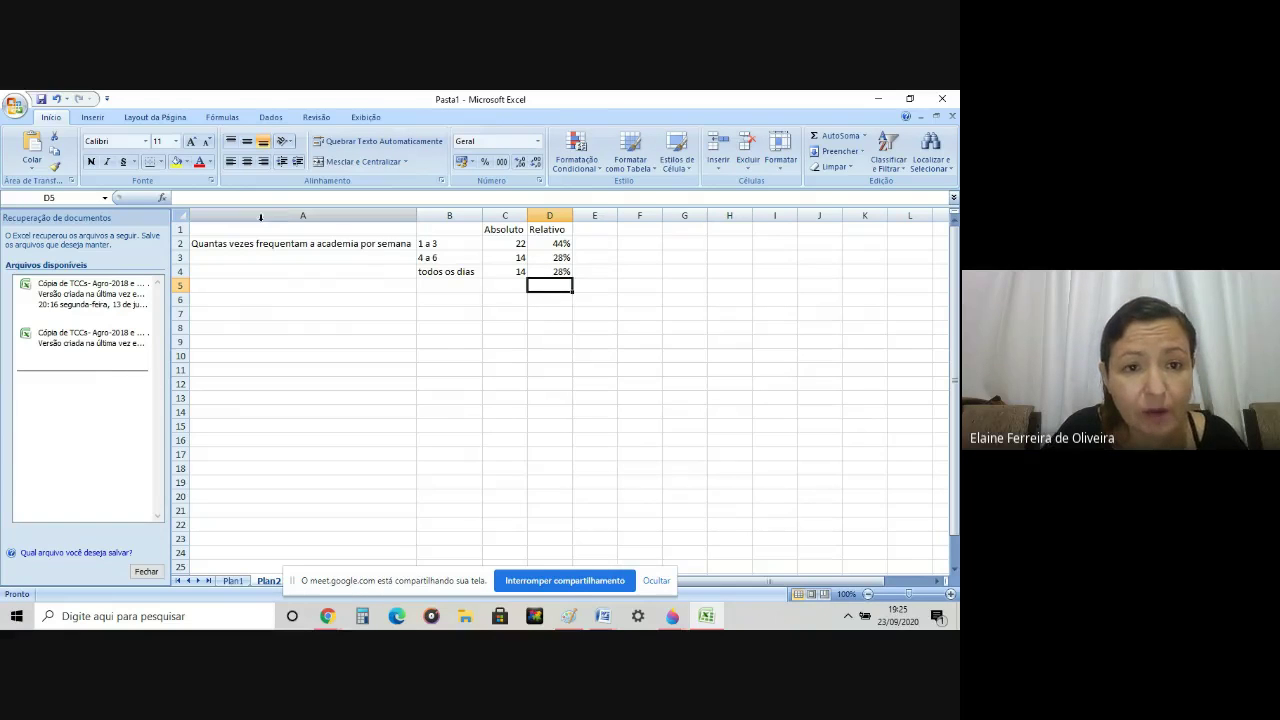
drag(240, 229, 551, 273)
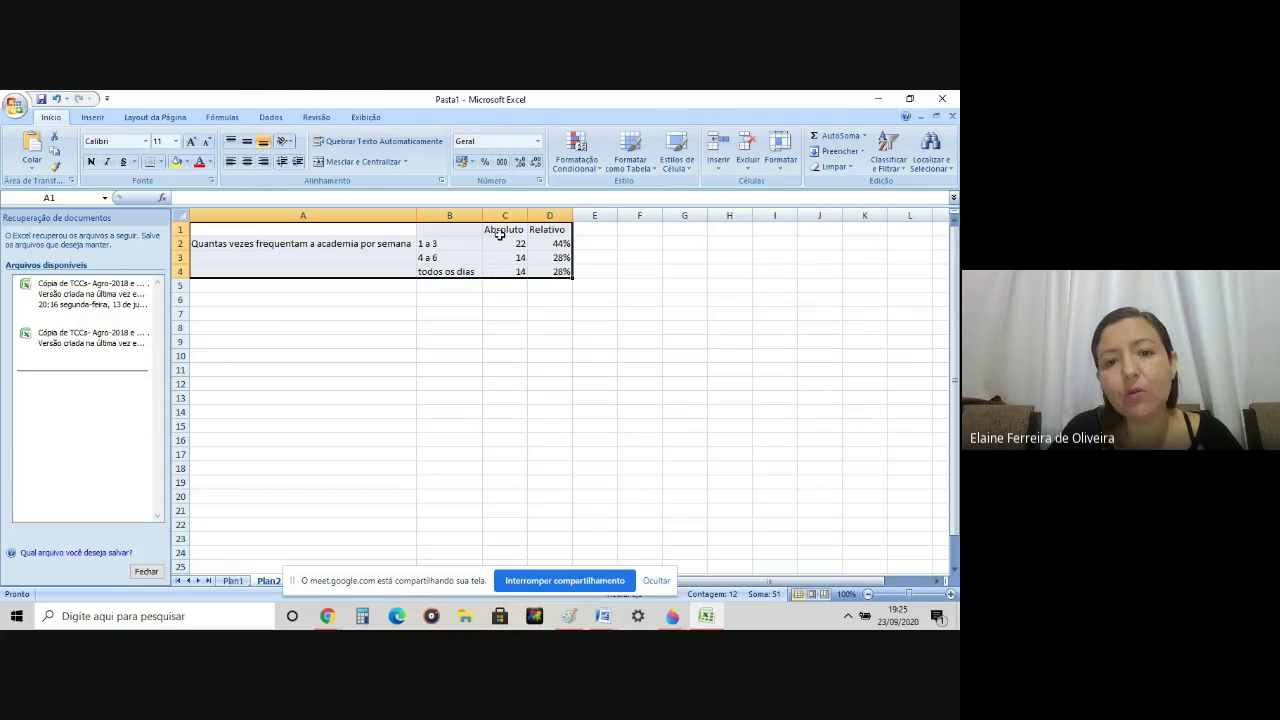
click(526, 297)
click(517, 284)
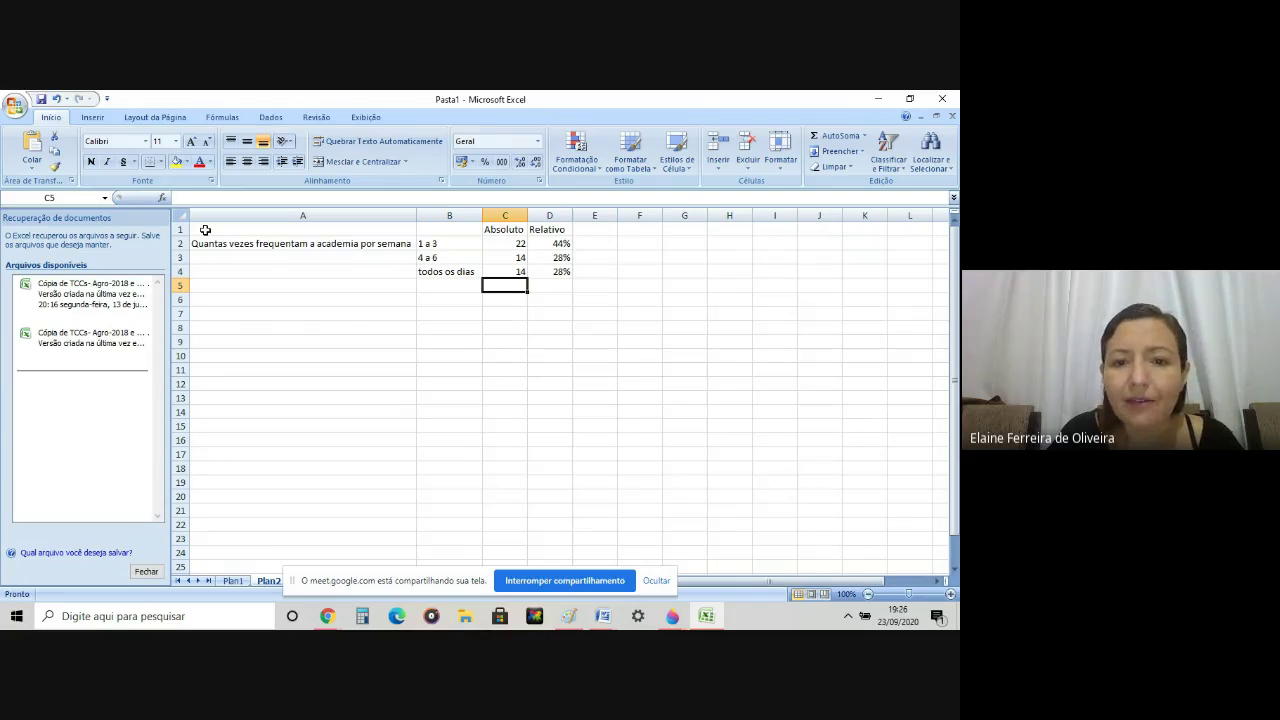
Step: Insert a clustered 3D column chart from the whole survey table, A1:D4
drag(205, 230, 542, 273)
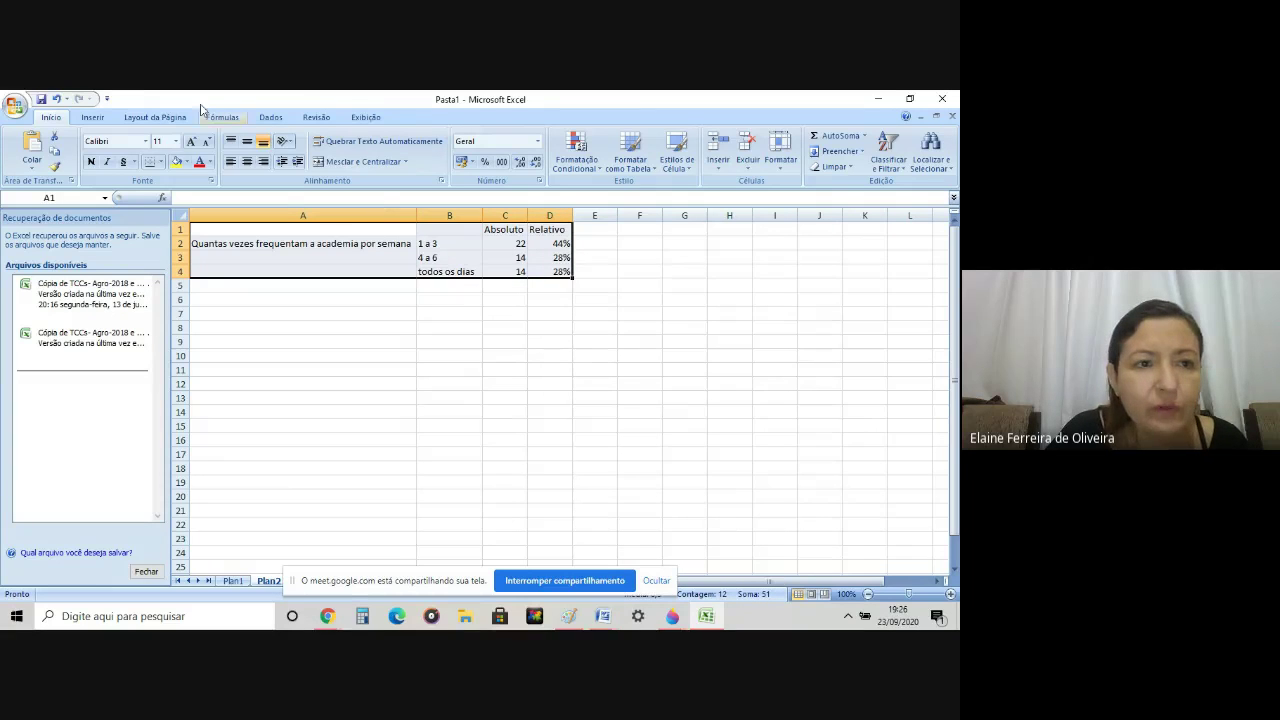
click(92, 117)
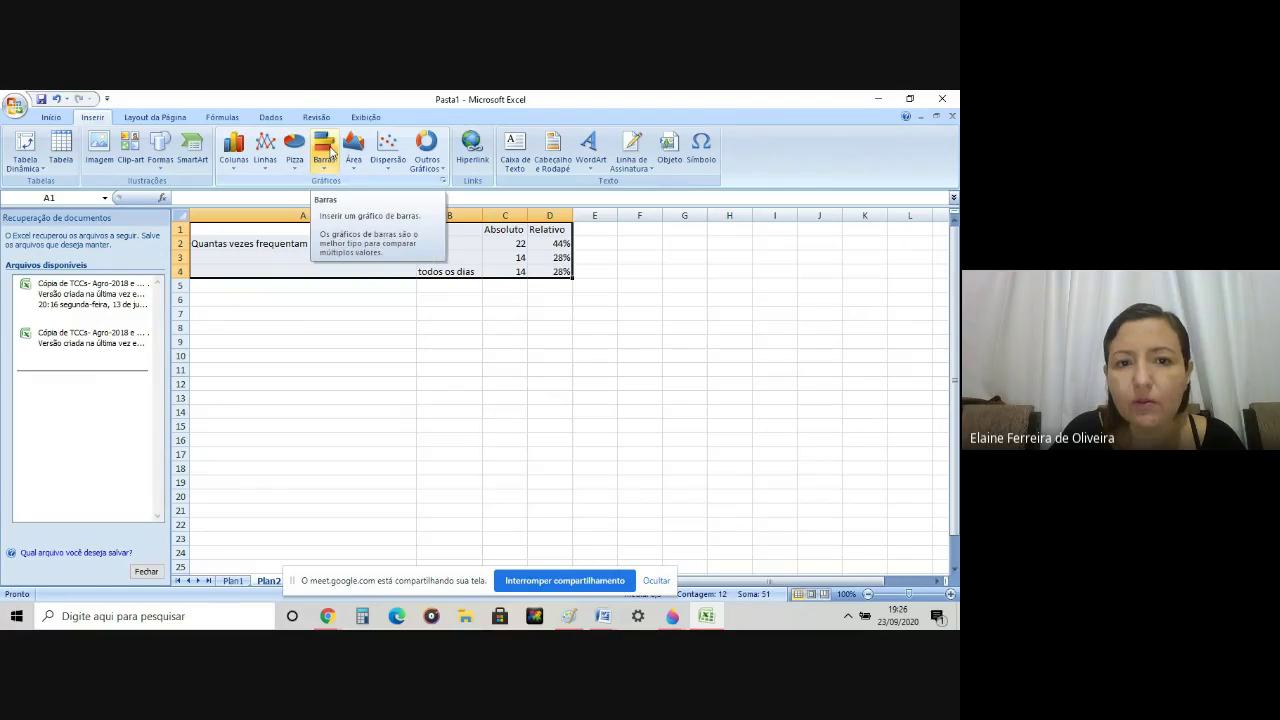
click(231, 170)
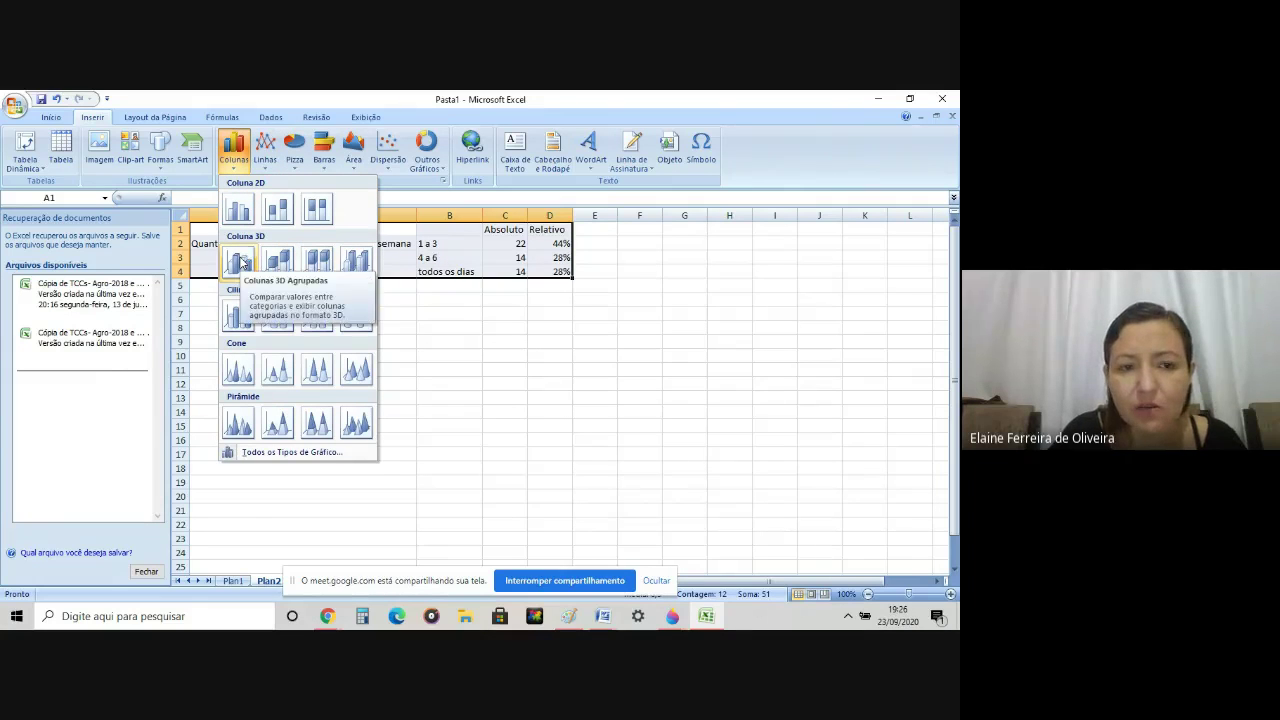
click(240, 262)
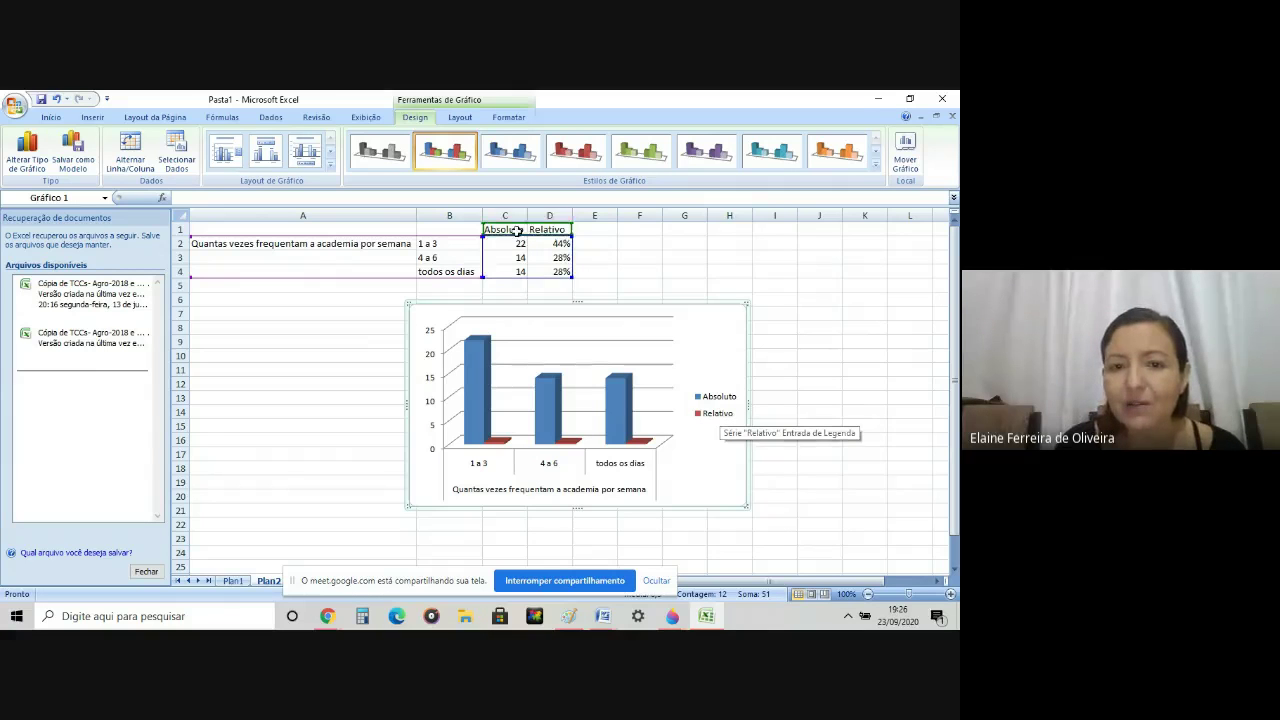
Step: Clear the "Absoluto" column in C1:C4 and set the number format of those cells to Porcentagem
drag(504, 229, 509, 275)
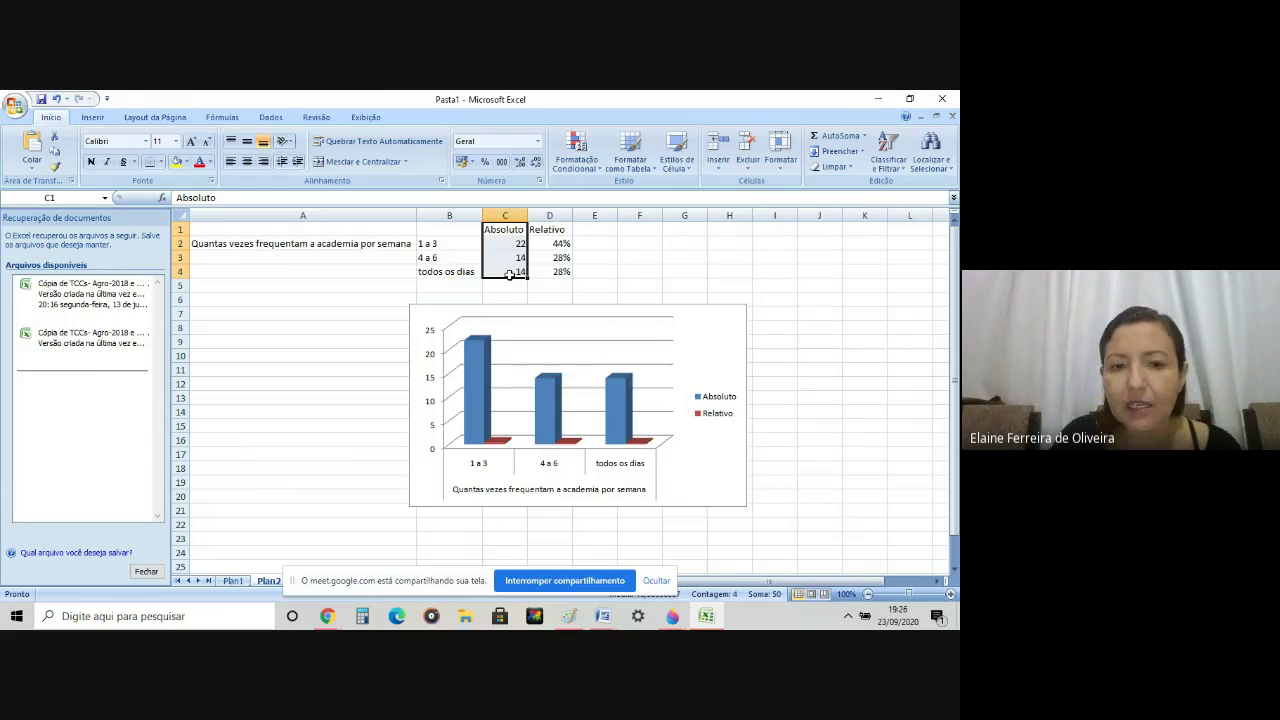
key(Delete)
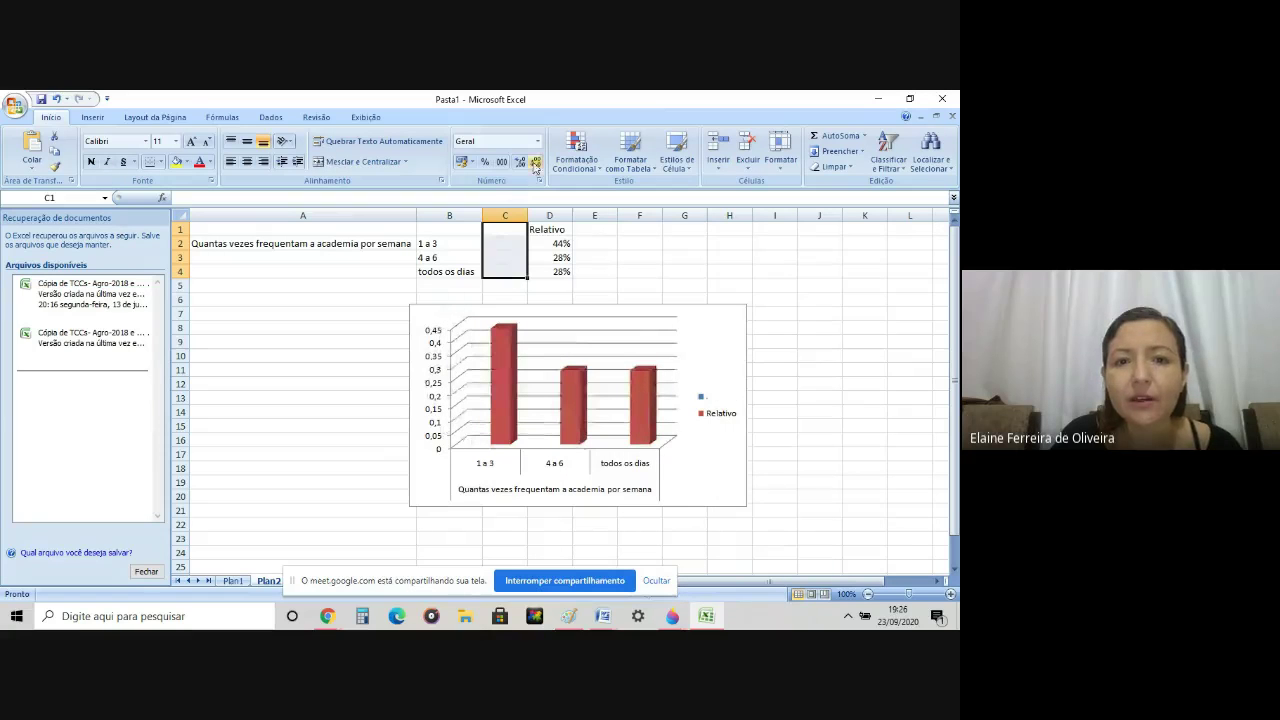
click(539, 142)
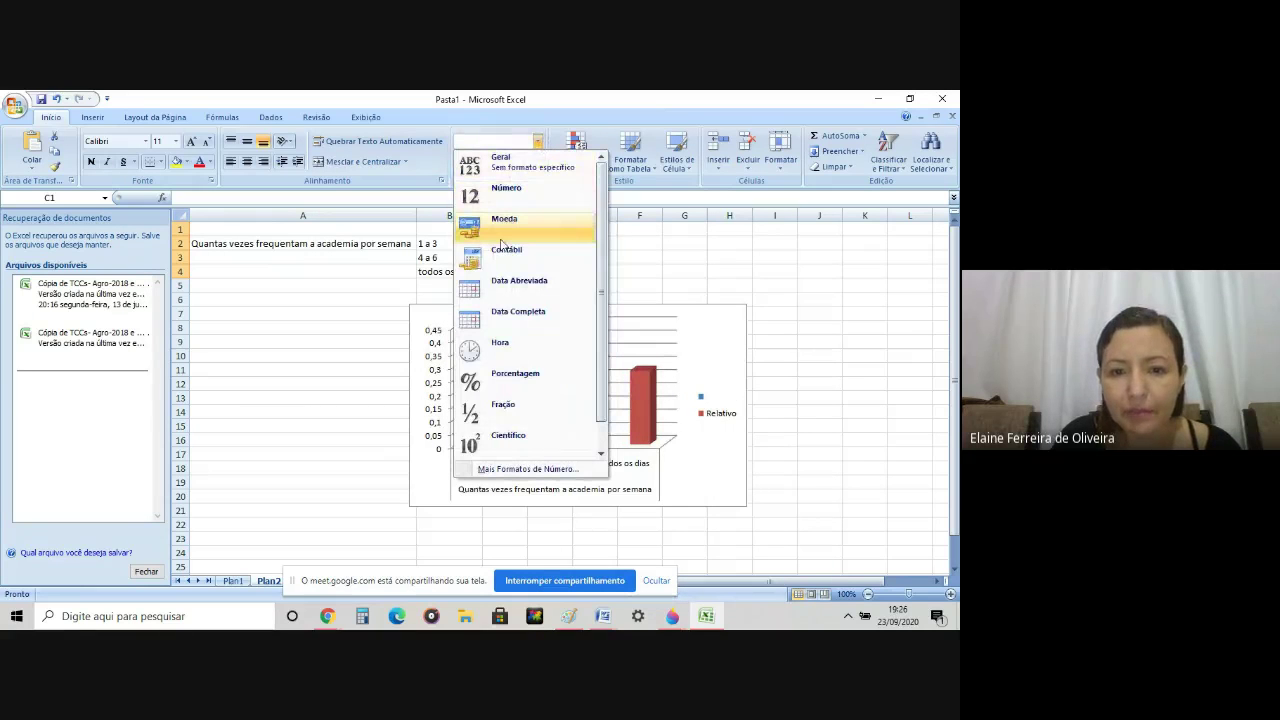
click(510, 378)
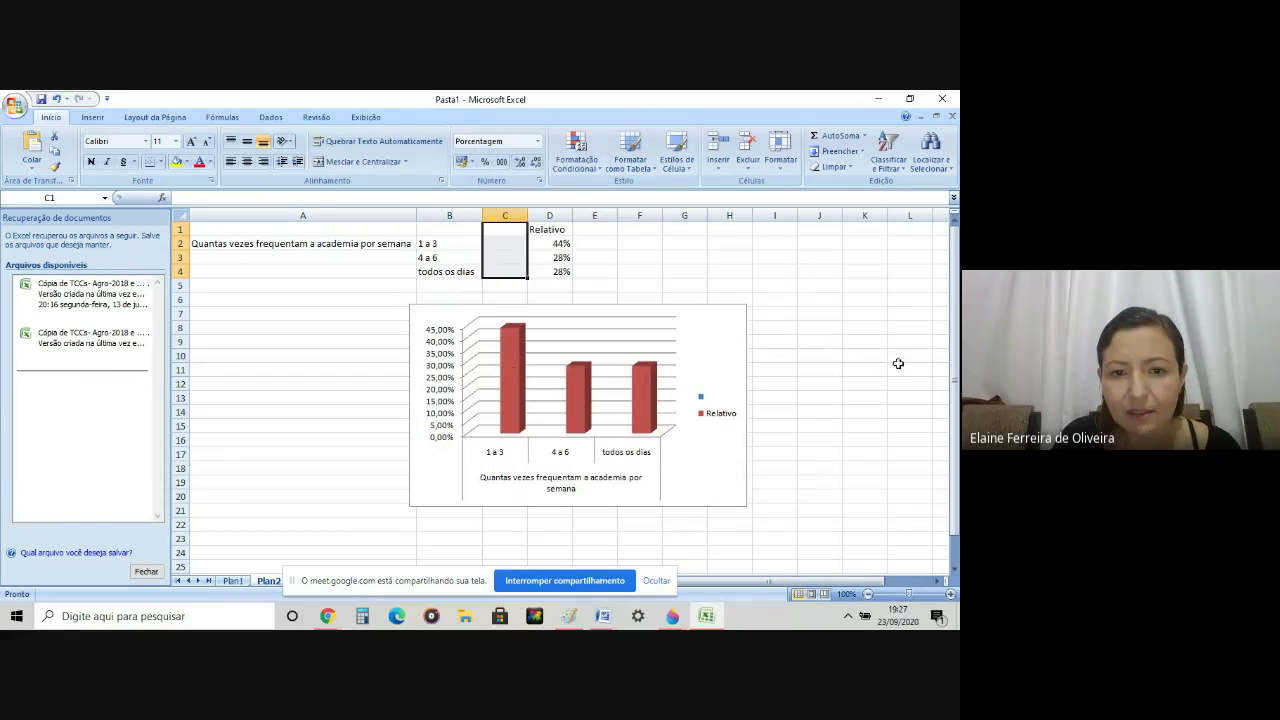
click(858, 358)
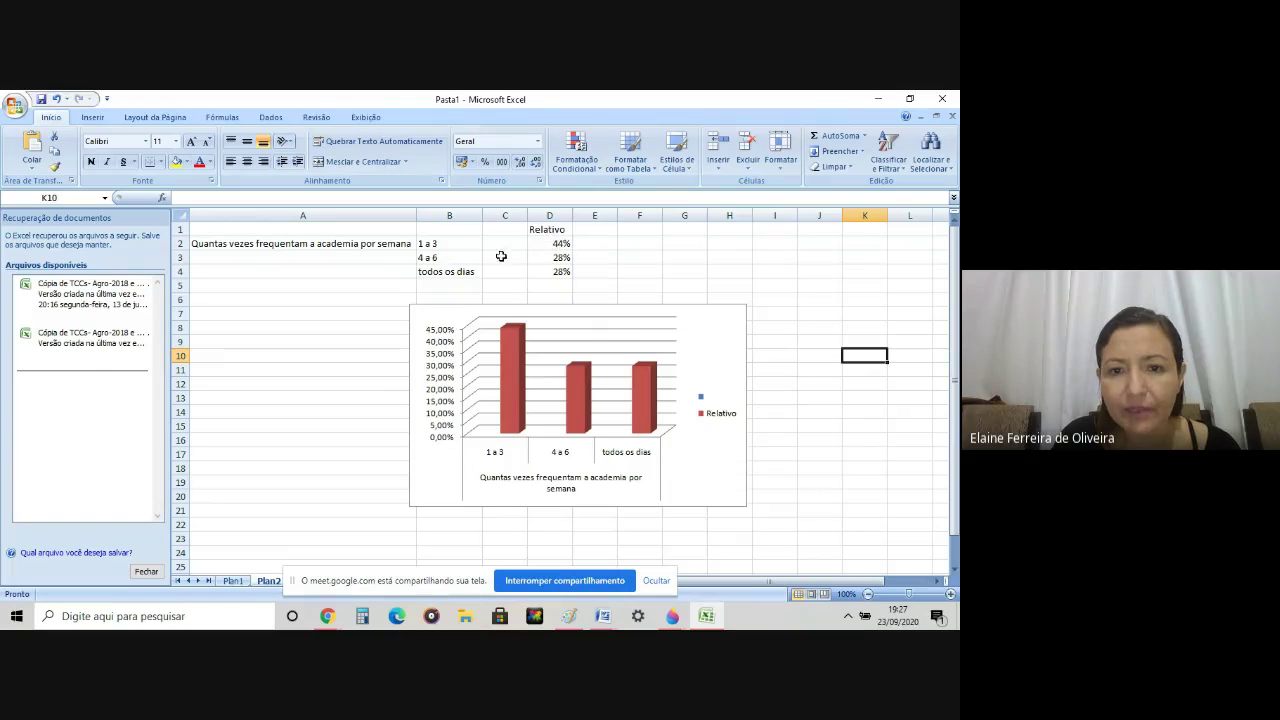
Step: Delete the horizontal gridlines from the 3D column chart
click(474, 337)
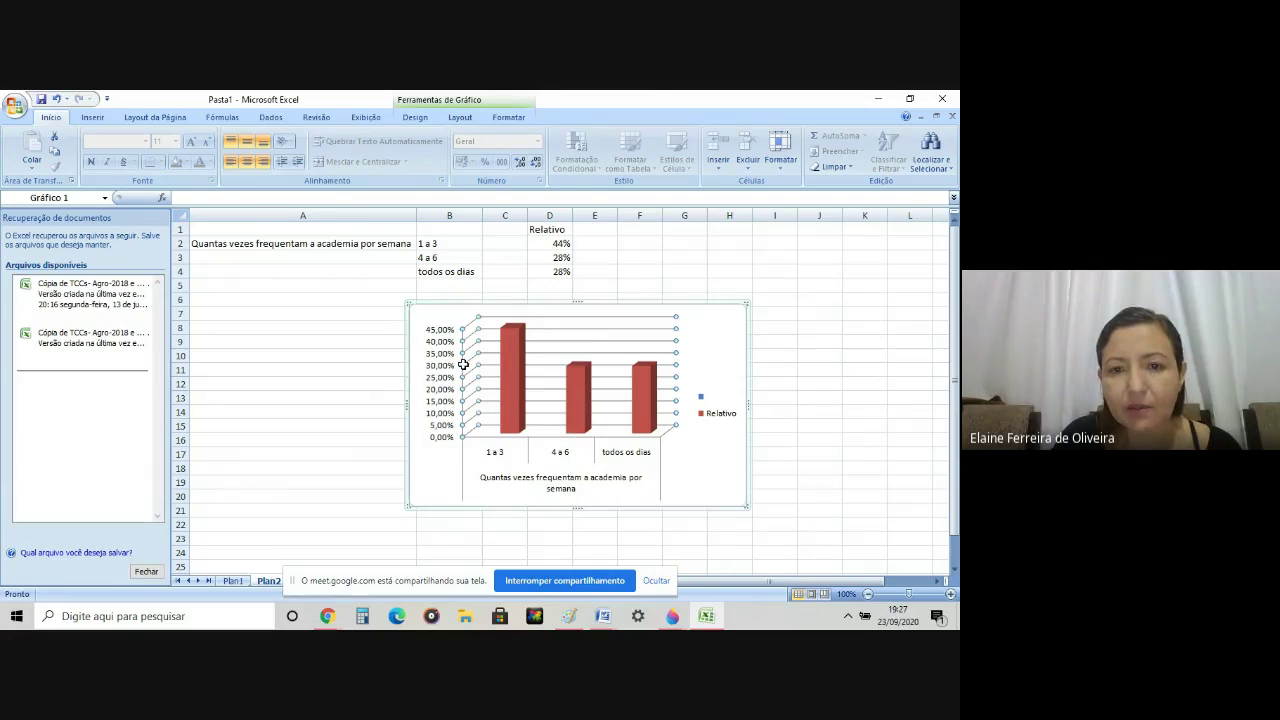
mouse_move(576, 432)
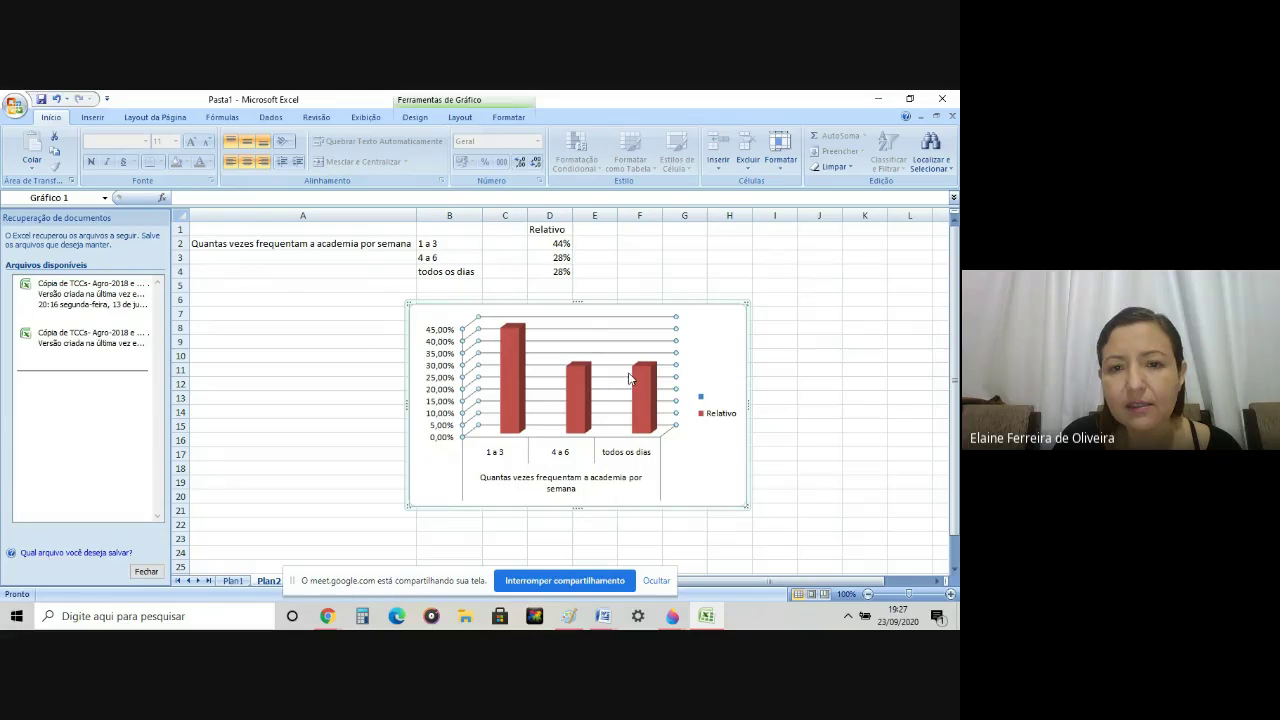
click(696, 455)
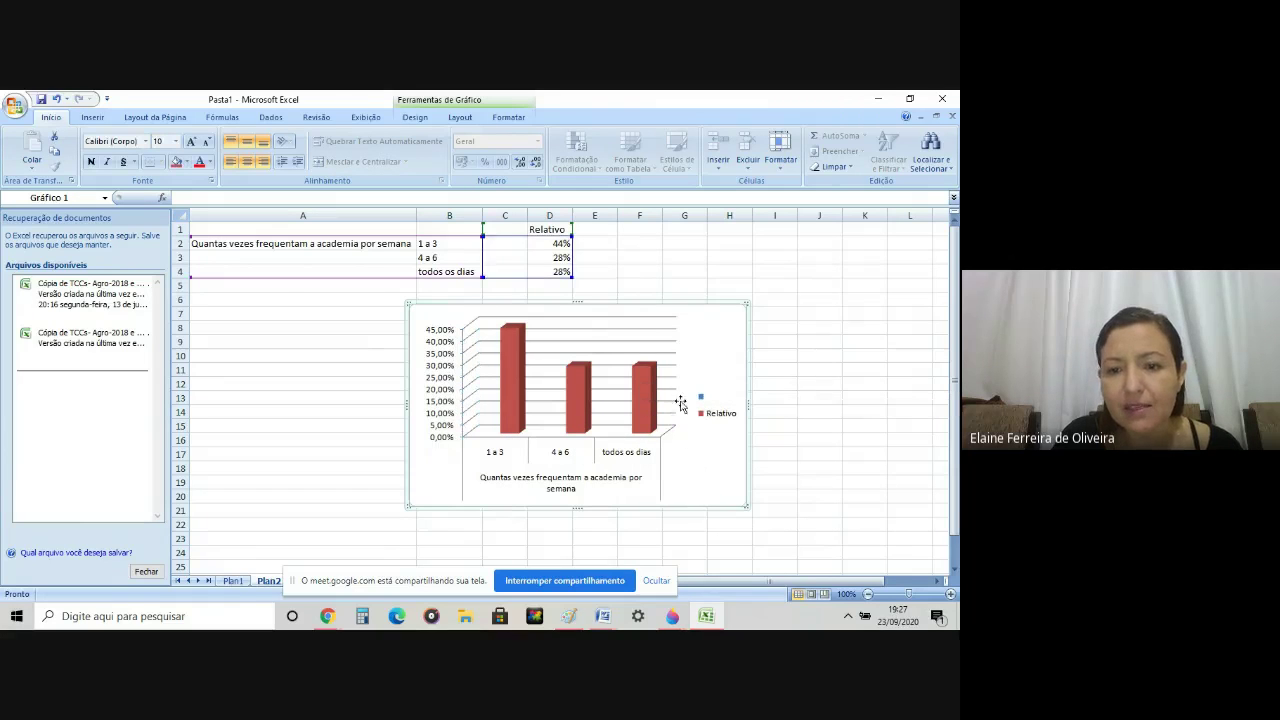
click(603, 345)
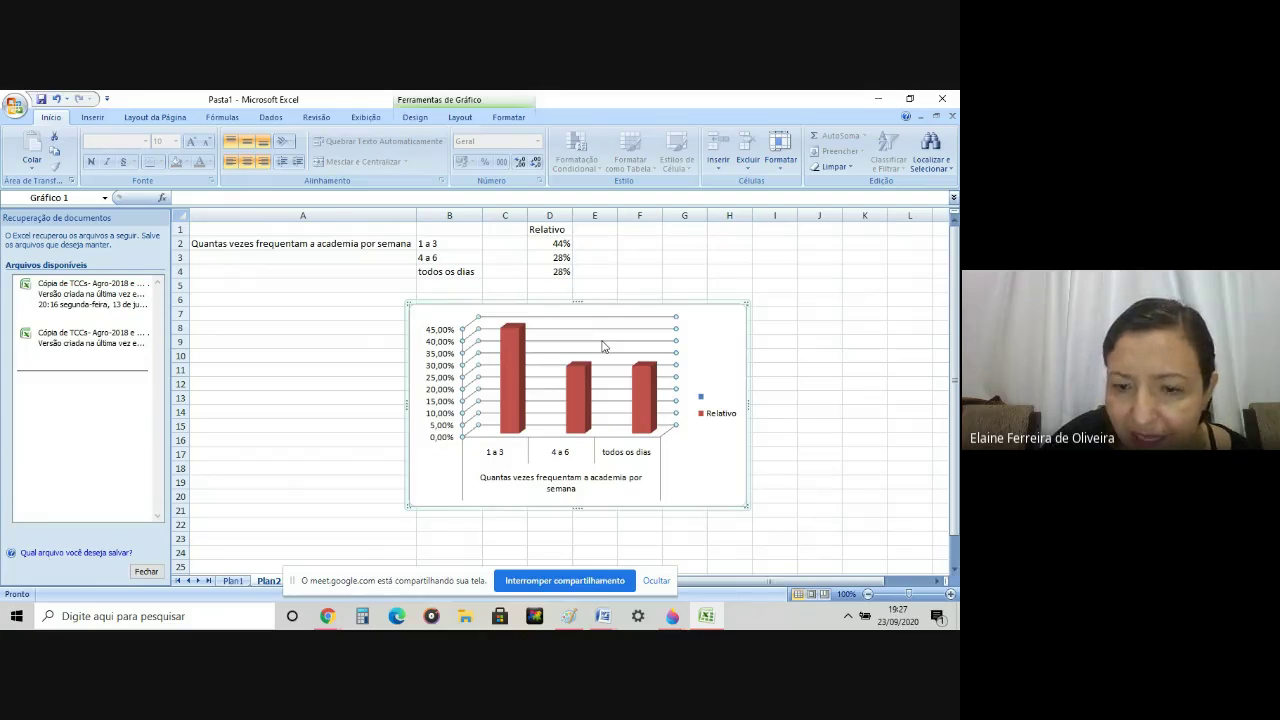
key(Delete)
click(603, 347)
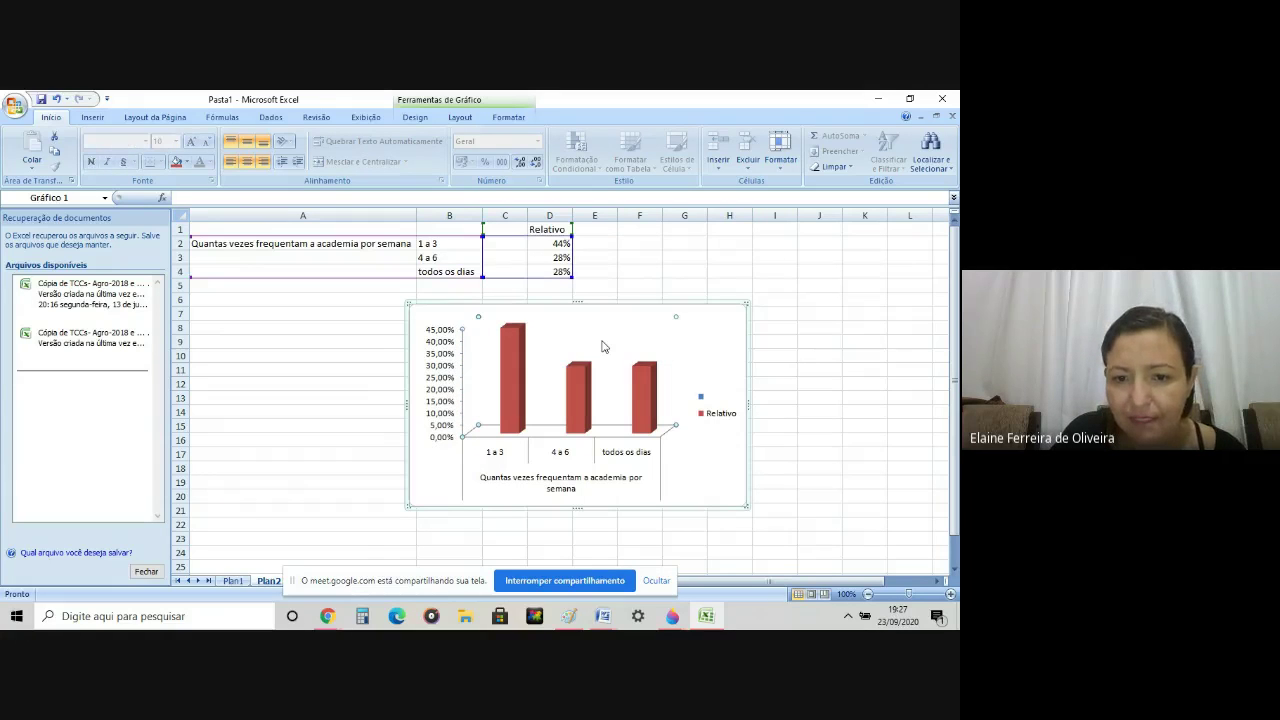
click(603, 347)
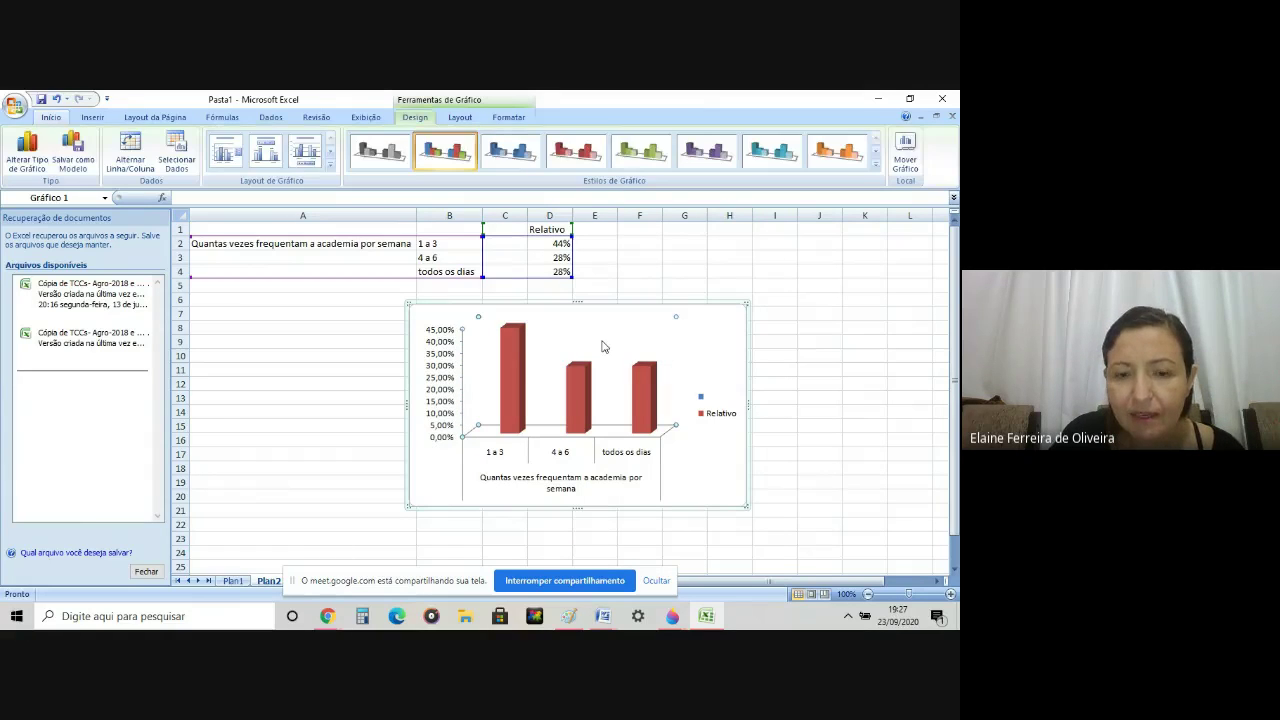
Step: Remove the survey question from the chart's category axis by clearing its text in cell A2
click(490, 482)
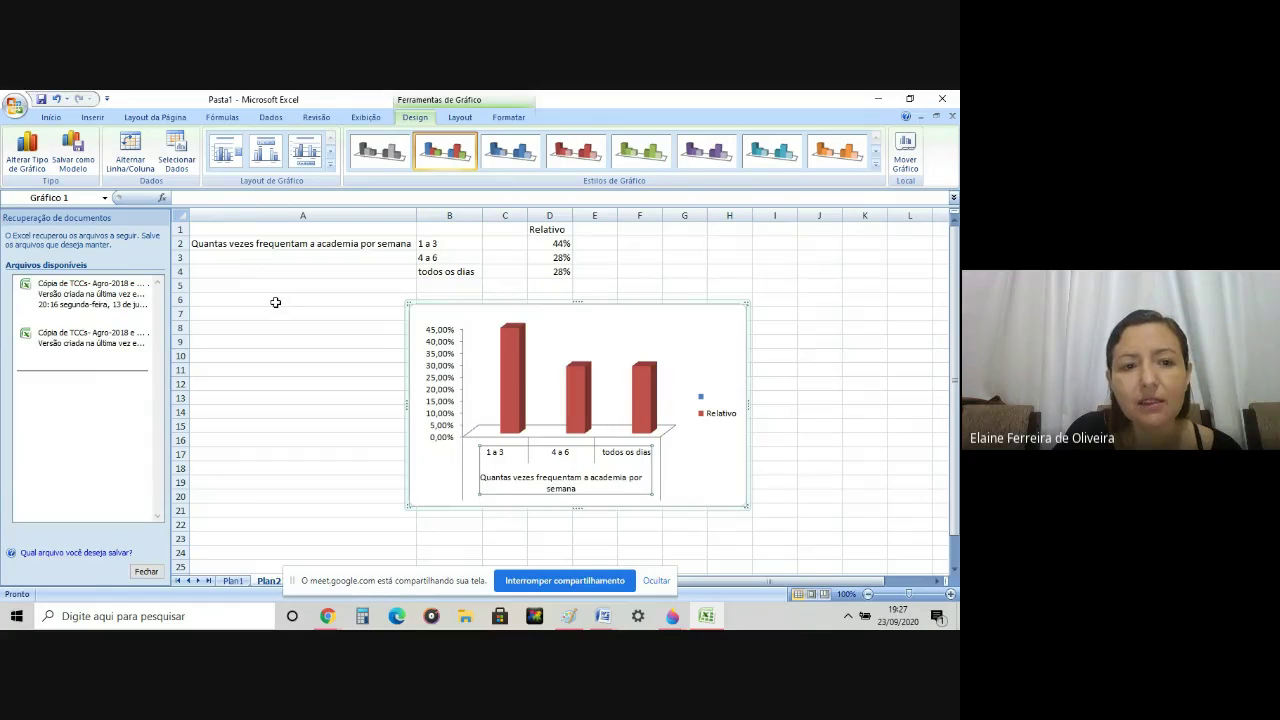
click(289, 246)
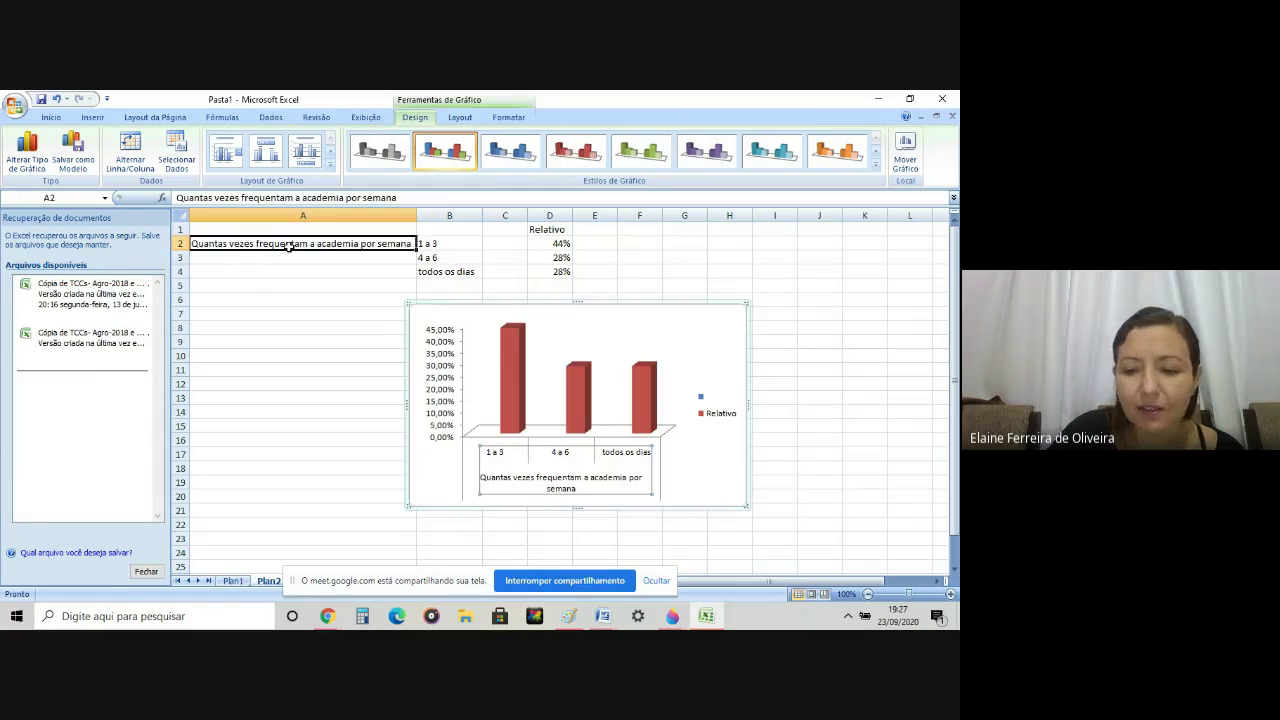
key(Delete)
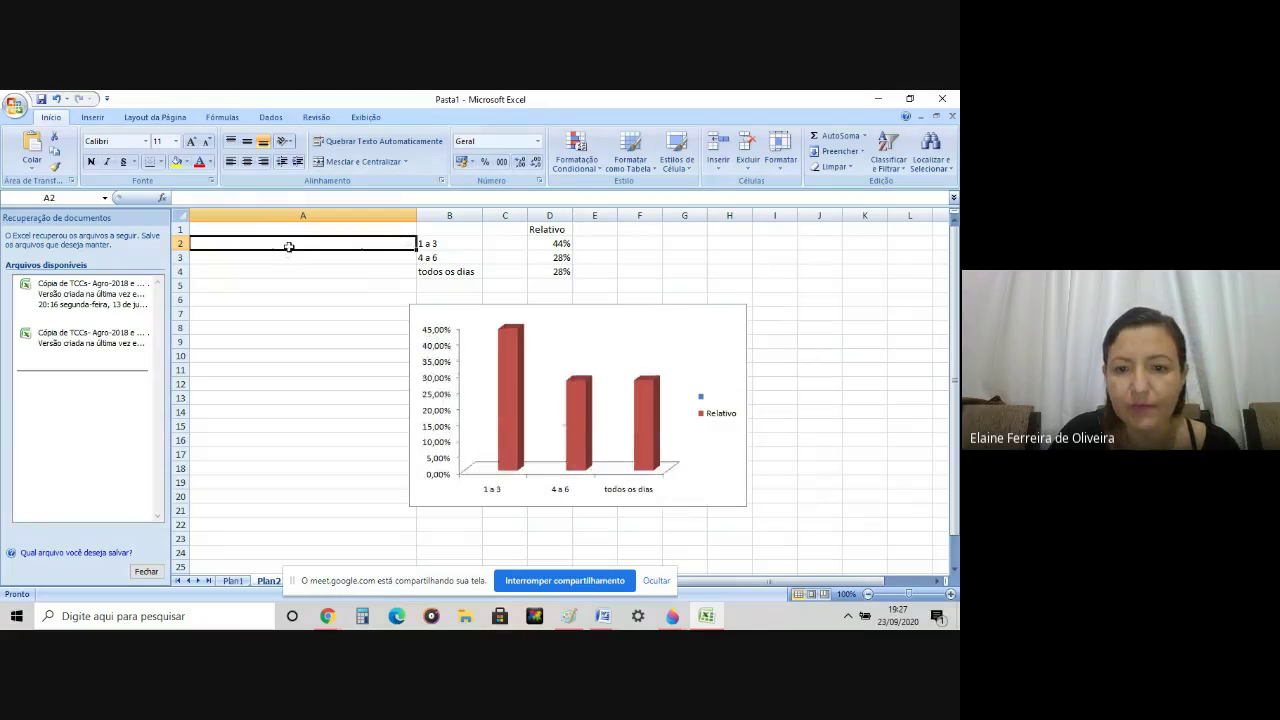
Step: Insert a text box across the upper part of the chart, above the "4 a 6" and "todos os dias" columns
click(88, 119)
click(514, 153)
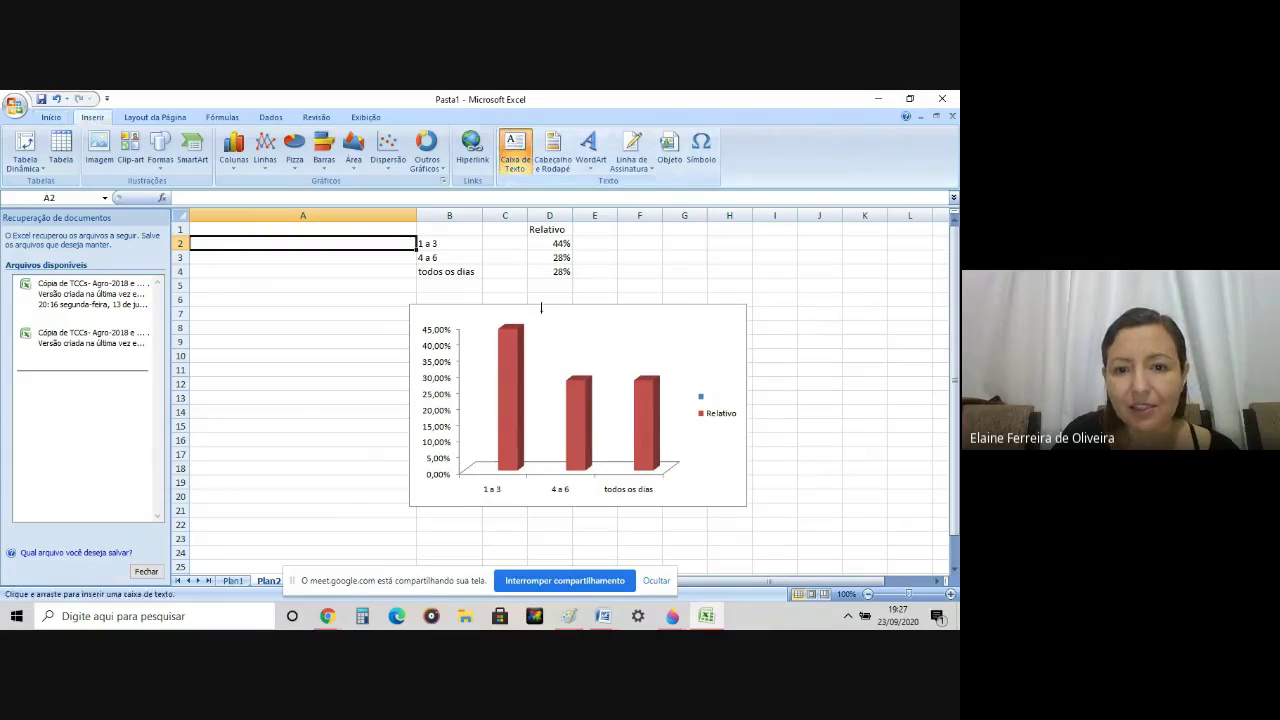
drag(529, 311, 691, 338)
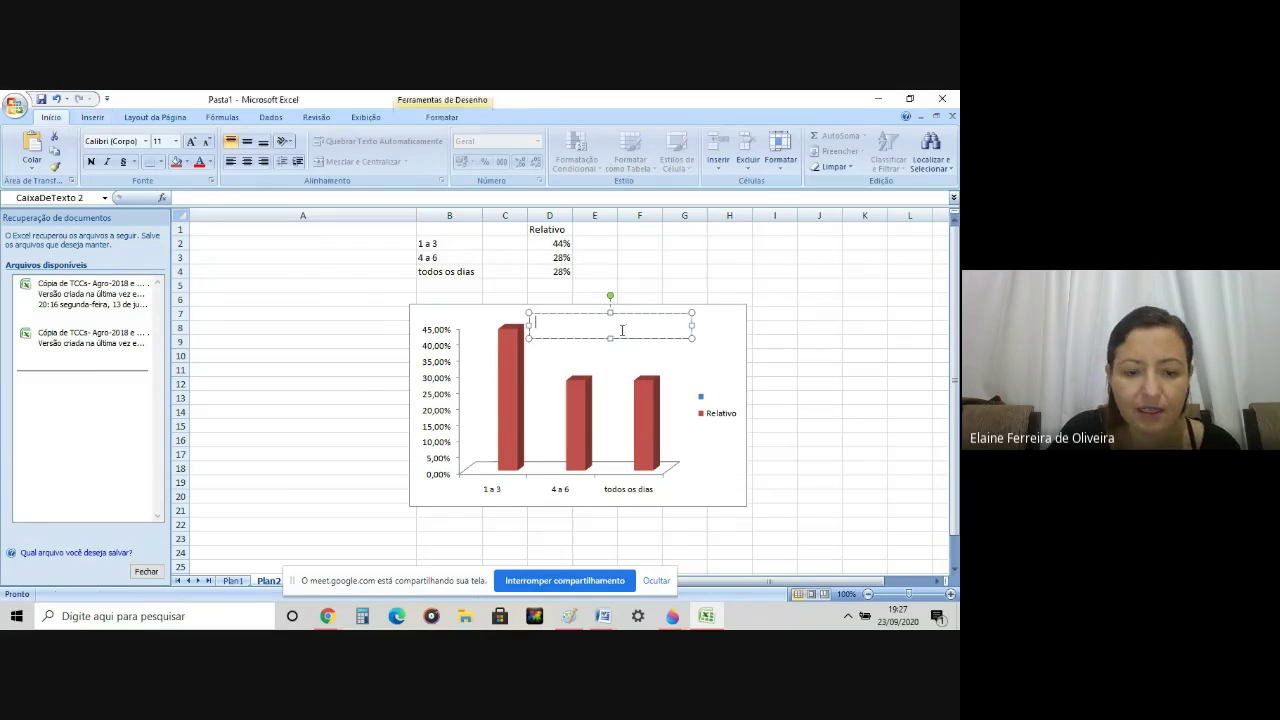